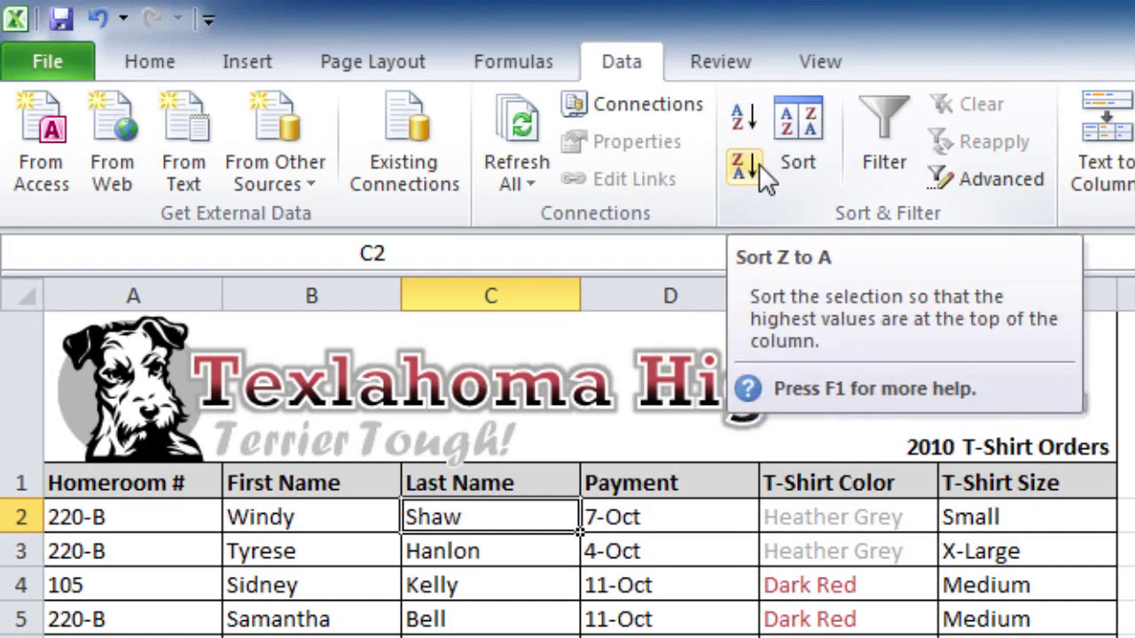
- Sort the T-shirt orders by Last Name from A to Z, and re-sort them by Homeroom # from A to Z
left_click(750, 114)
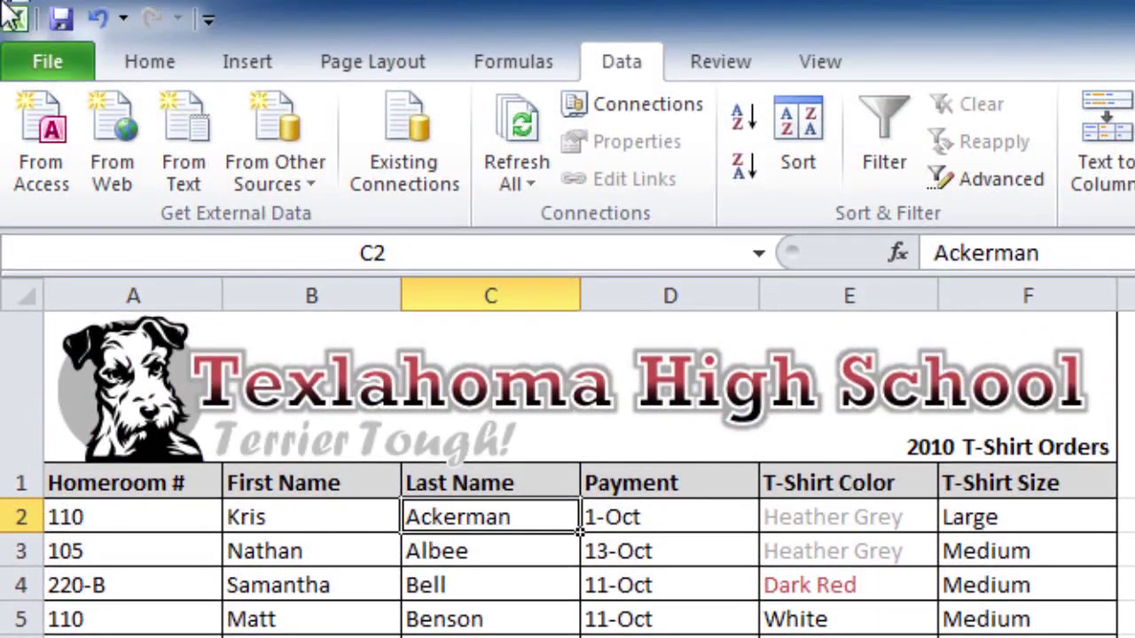
left_click(133, 59)
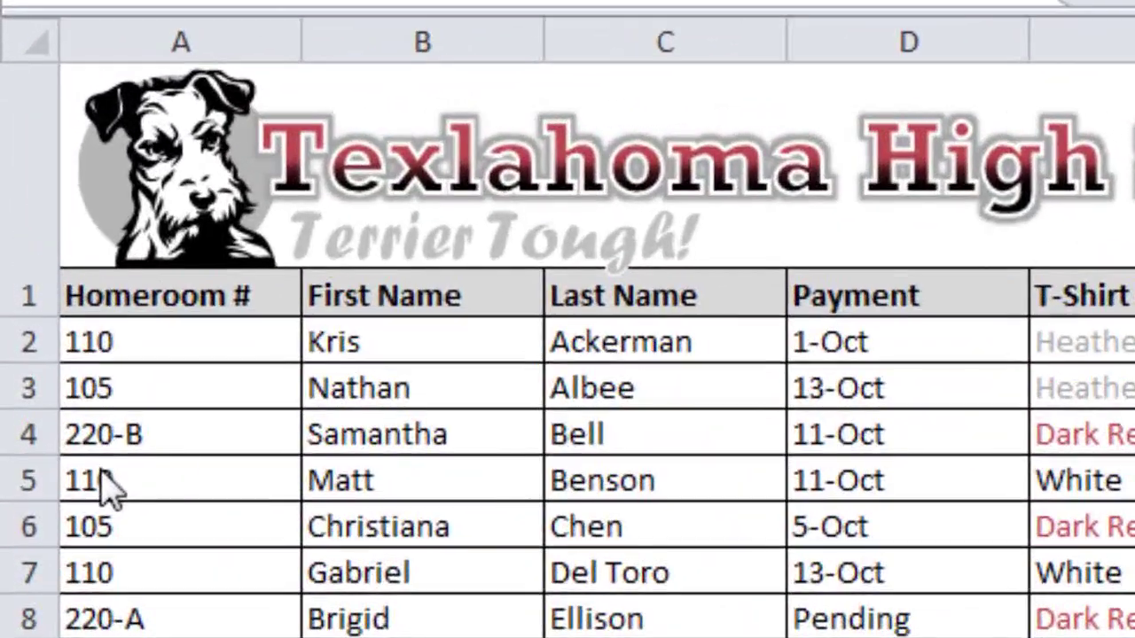
left_click(186, 483)
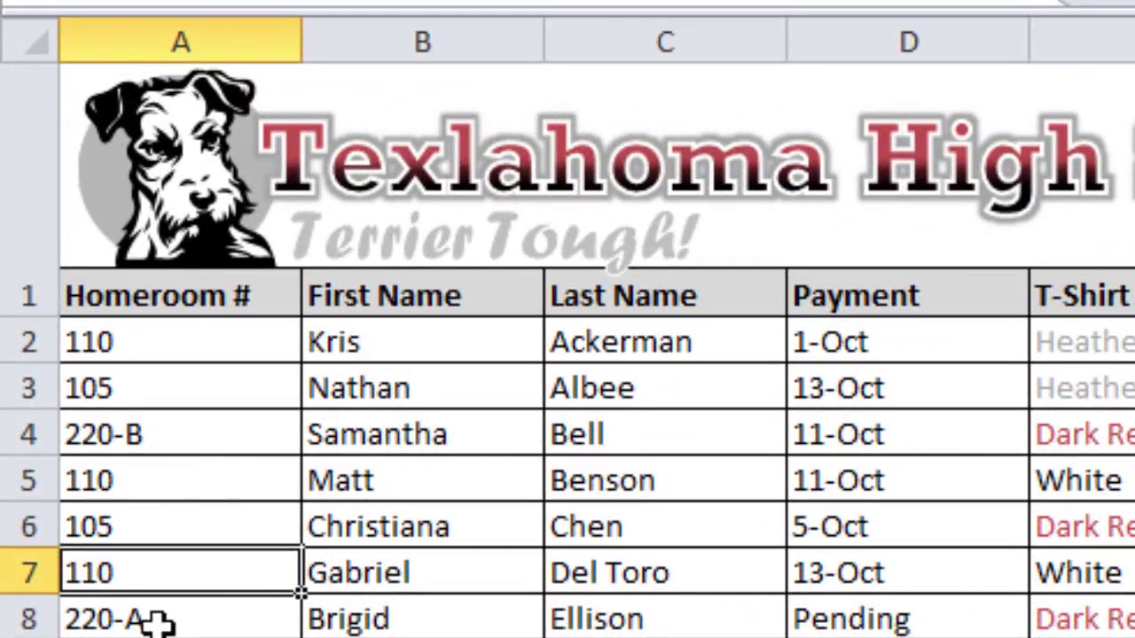
left_click(171, 433)
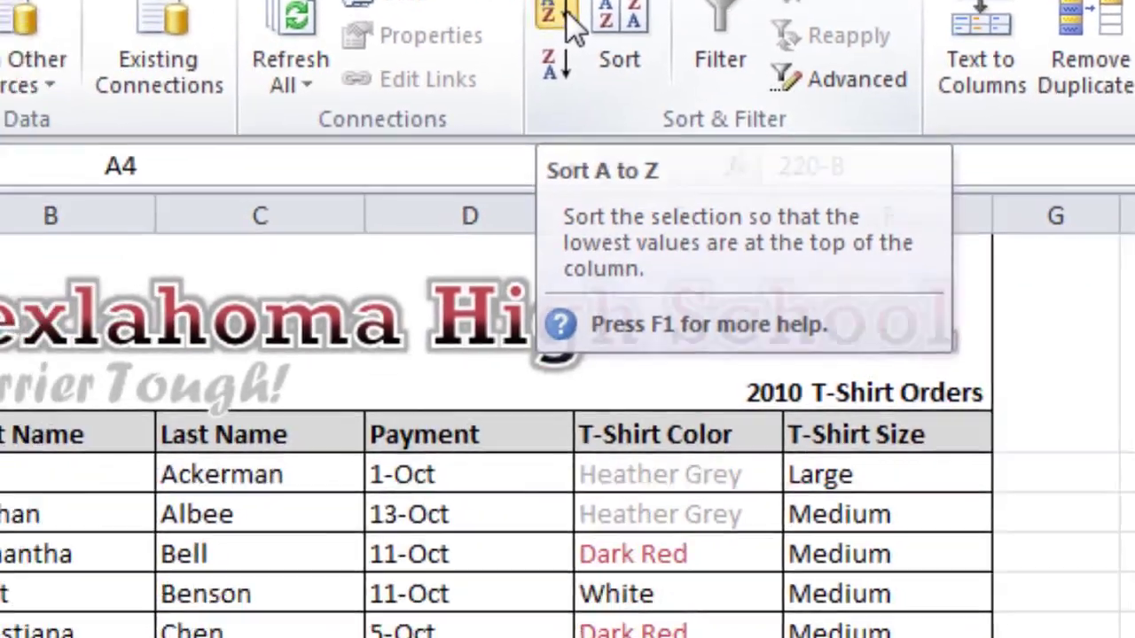
left_click(394, 163)
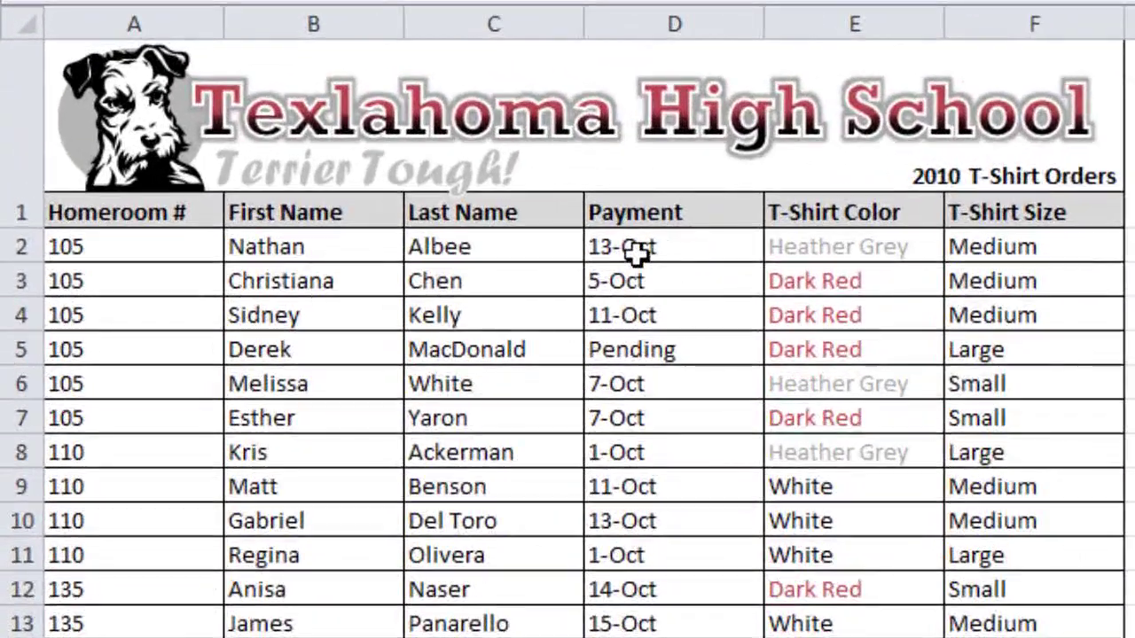
- Sort the T-shirt orders by the Payment column from oldest to newest
left_click(663, 317)
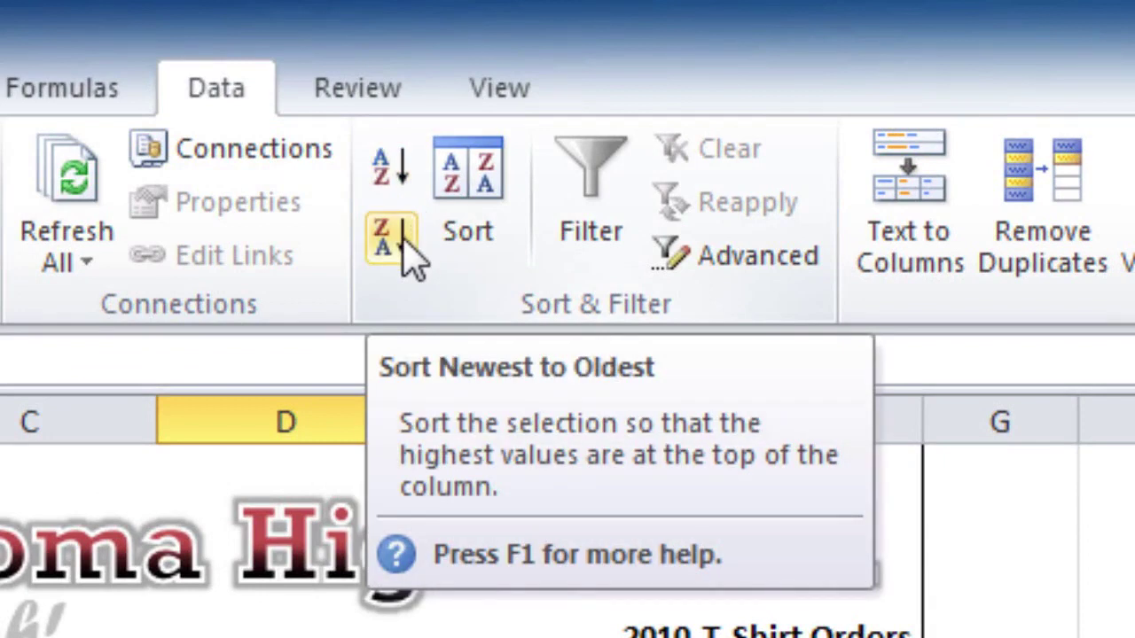
left_click(404, 241)
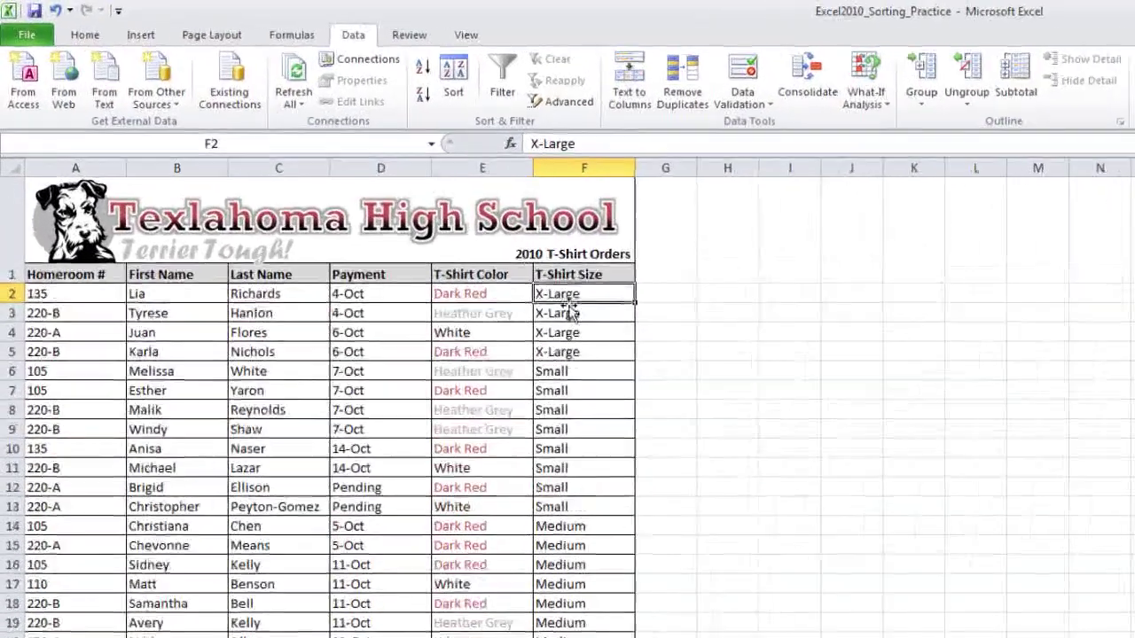
- Sort the orders by T-Shirt Size values using the custom list small, Medium, Large, X-Large as the order
left_click(350, 193)
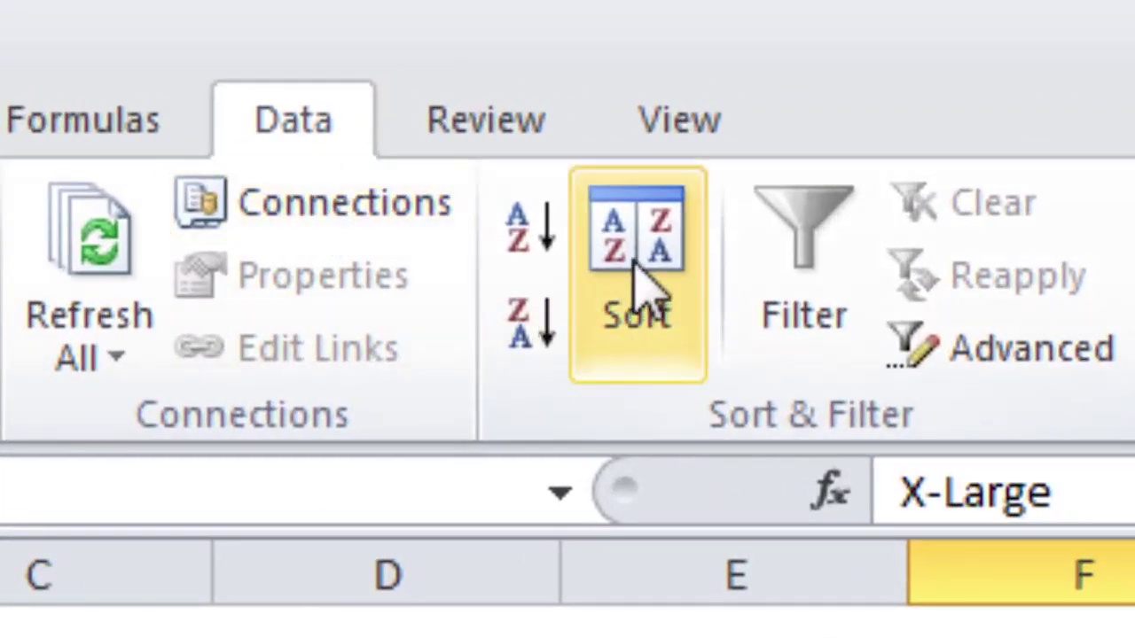
left_click(640, 282)
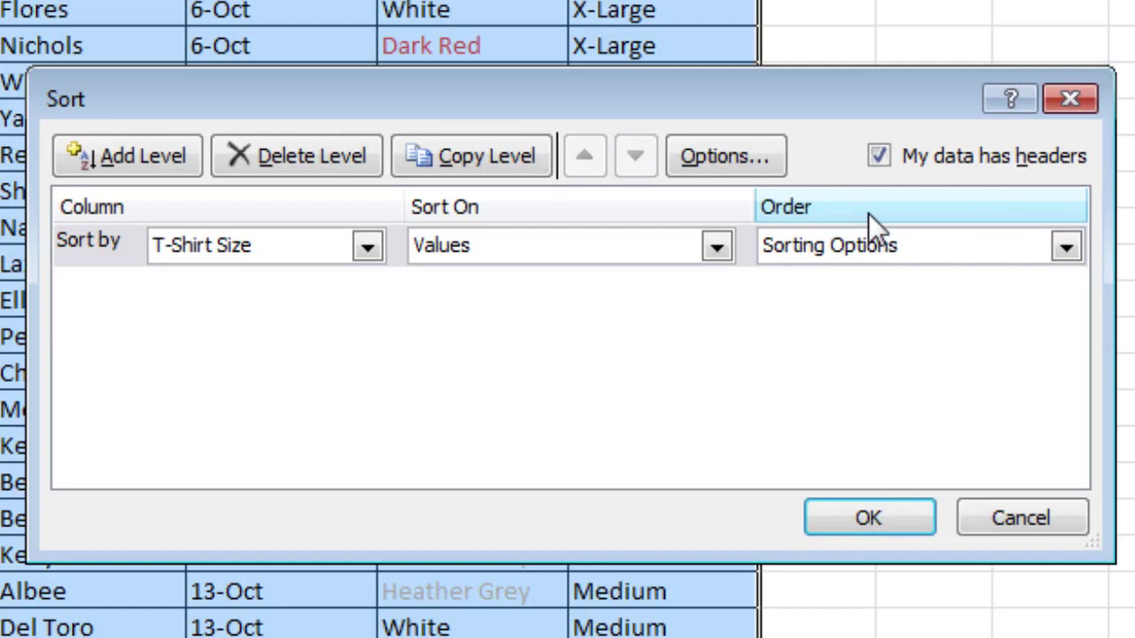
left_click(1064, 246)
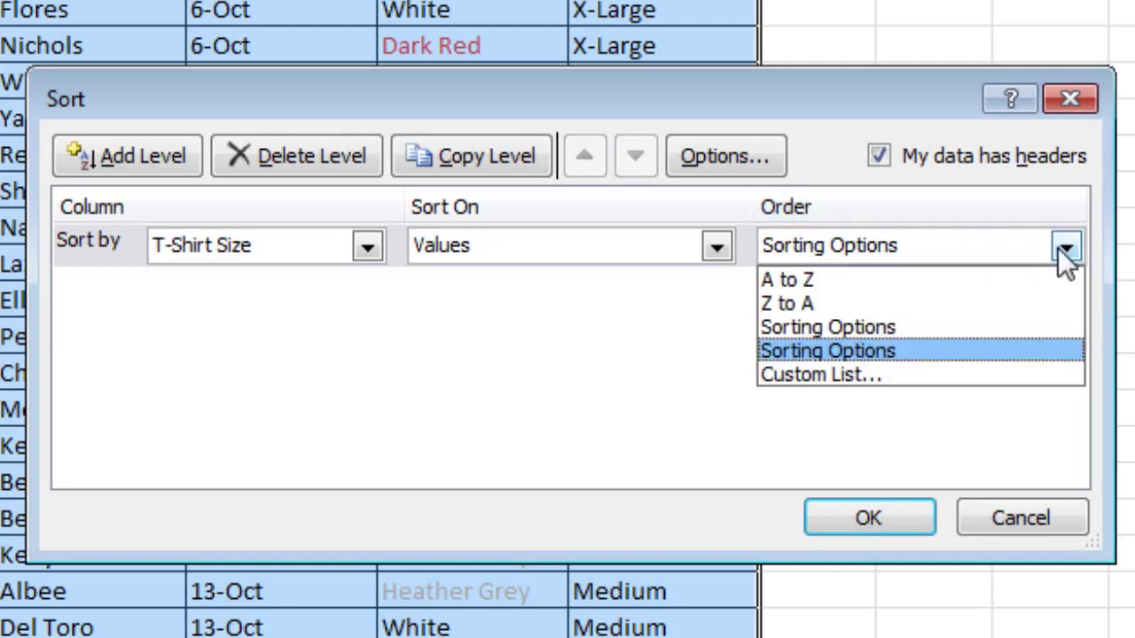
left_click(892, 377)
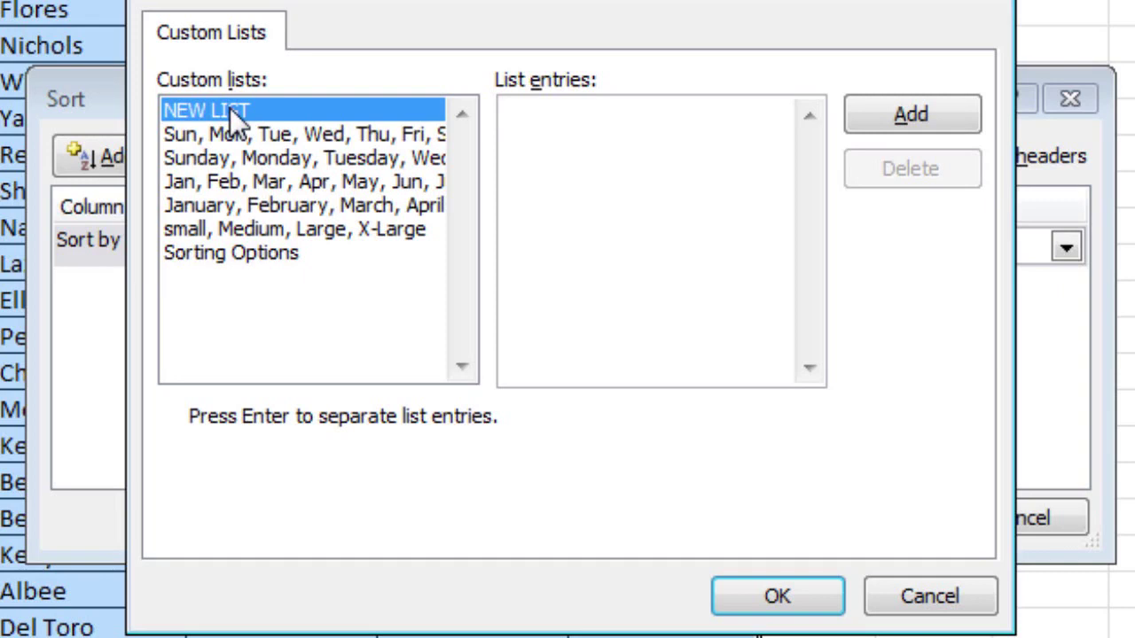
left_click(262, 228)
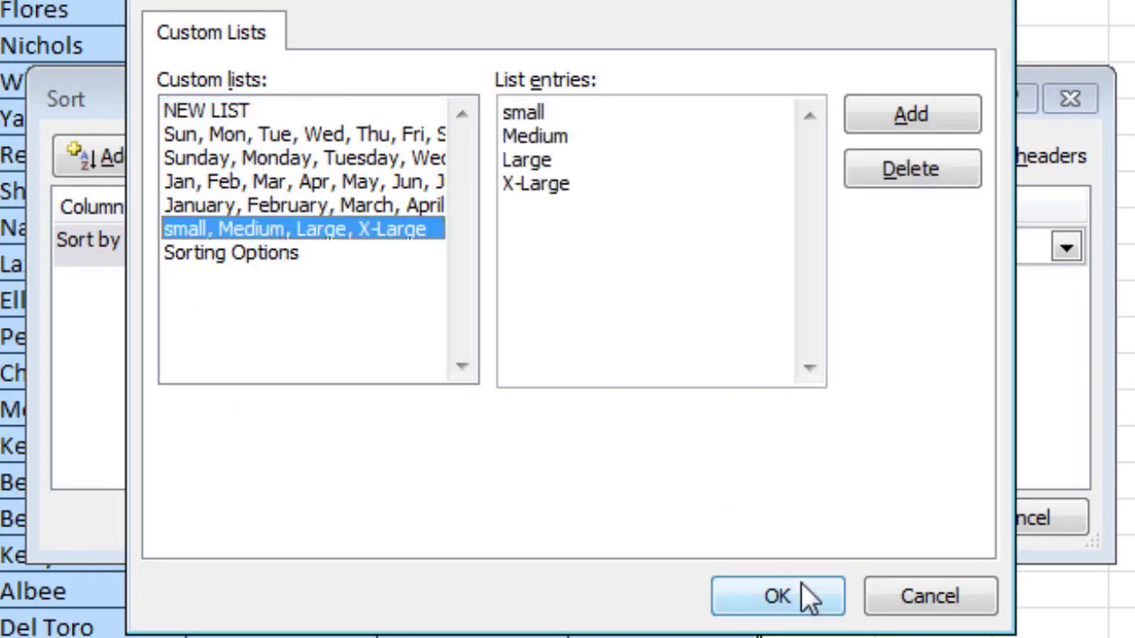
left_click(755, 592)
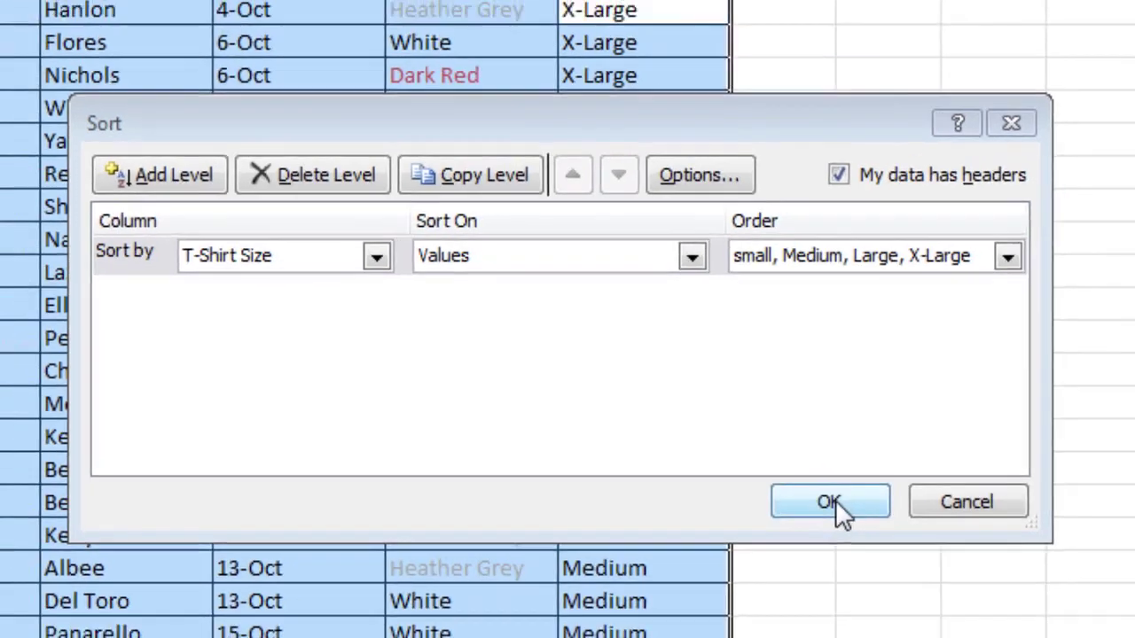
left_click(869, 518)
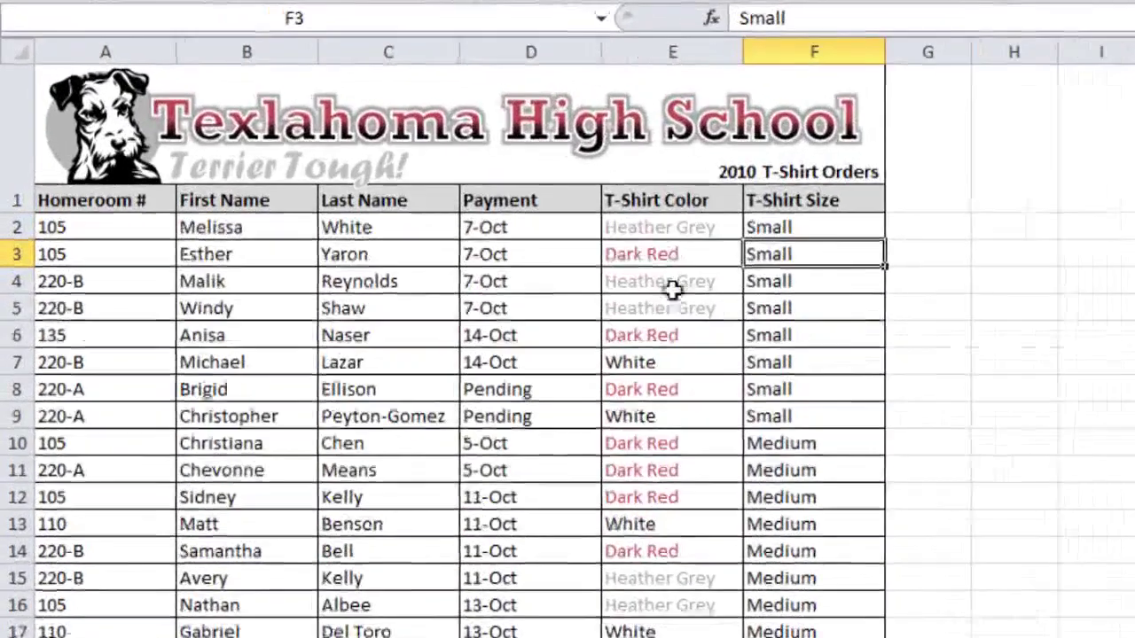
- Sort the orders by font color in the T-Shirt Size column, placing the Automatic color on the bottom
left_click(671, 257)
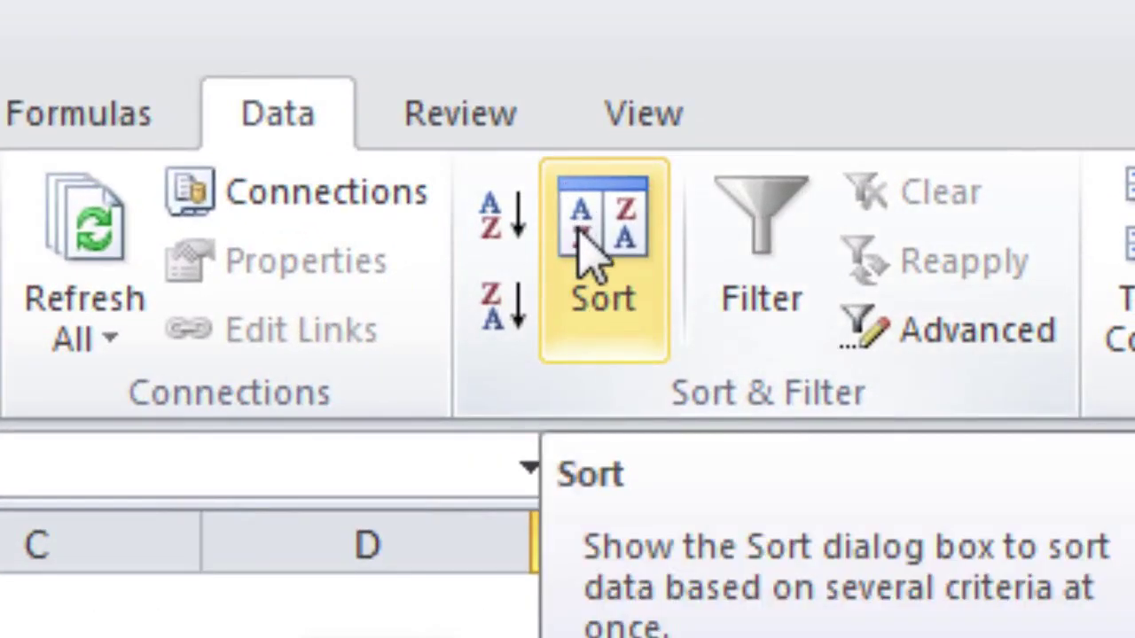
left_click(583, 238)
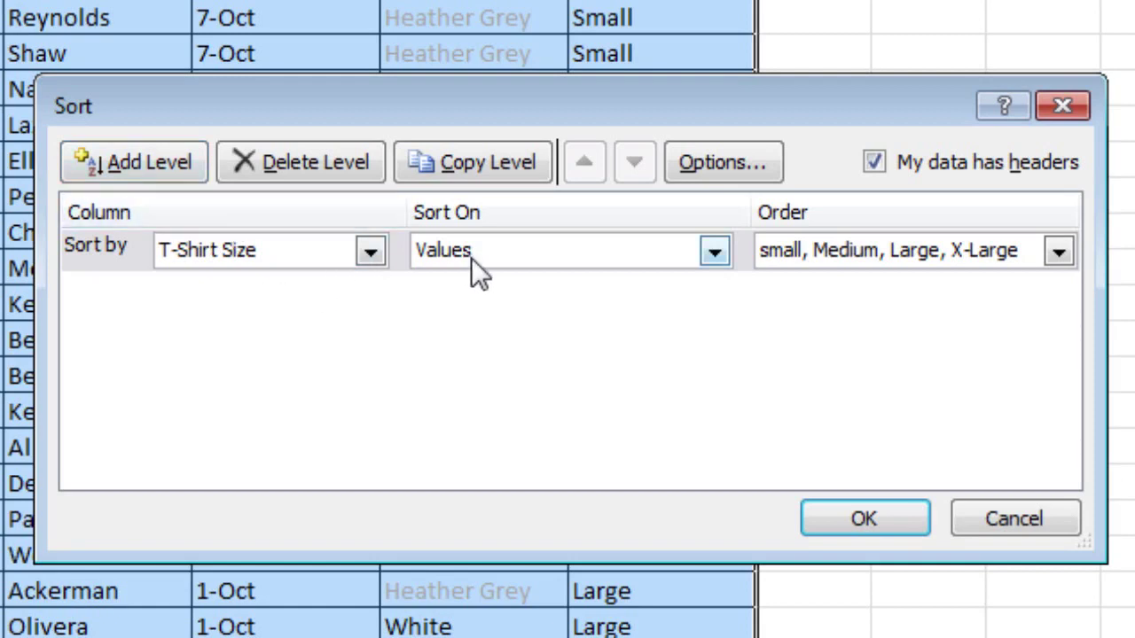
left_click(714, 252)
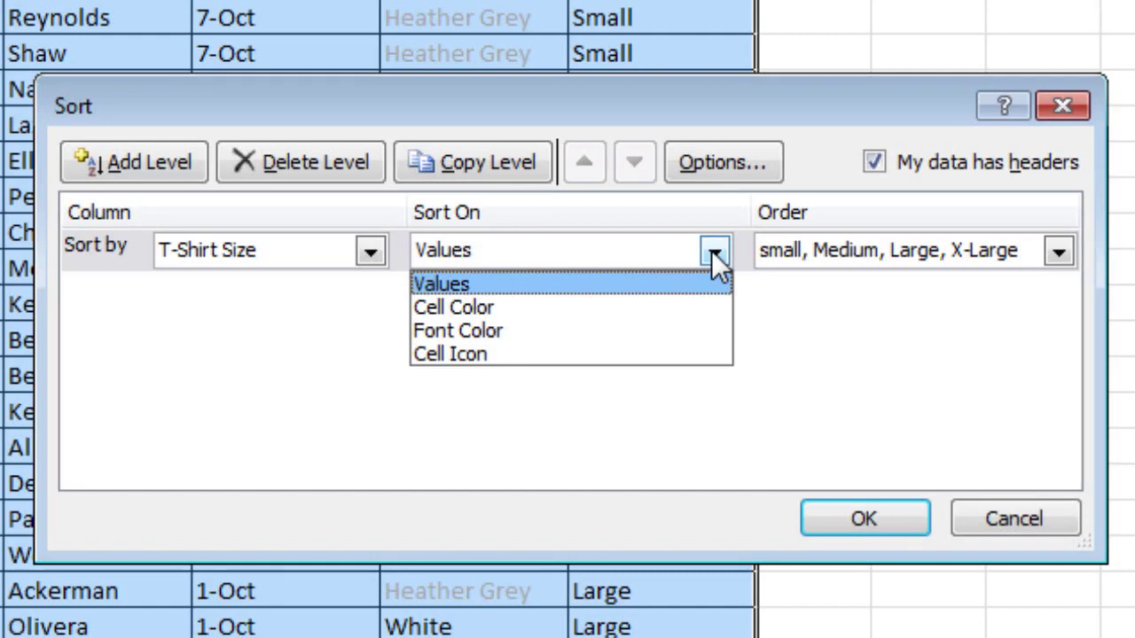
left_click(572, 335)
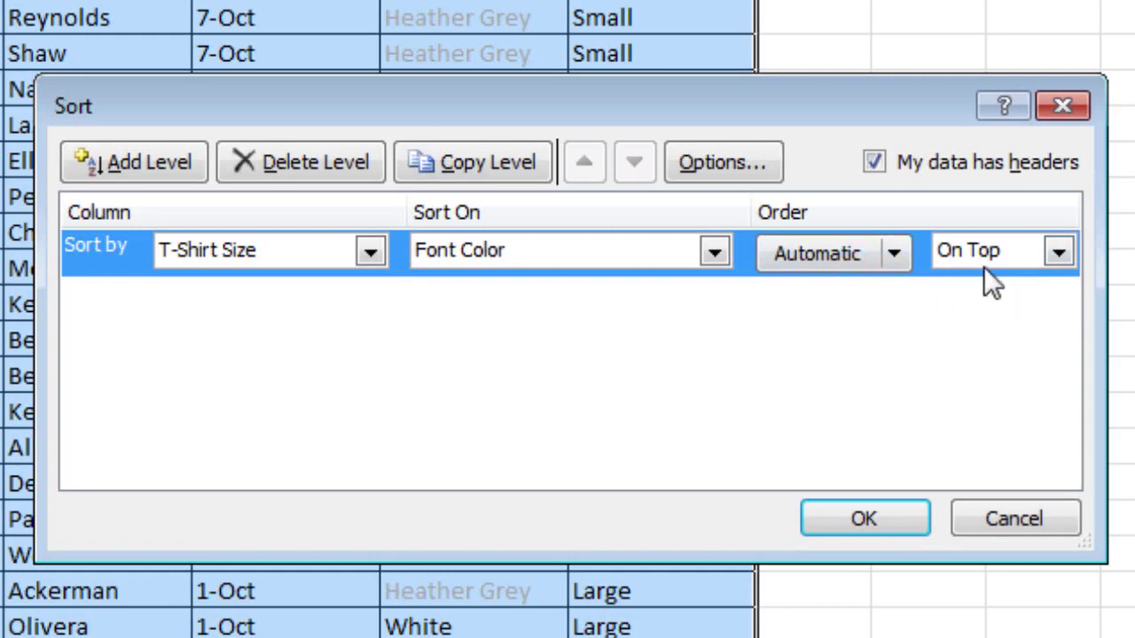
left_click(1059, 255)
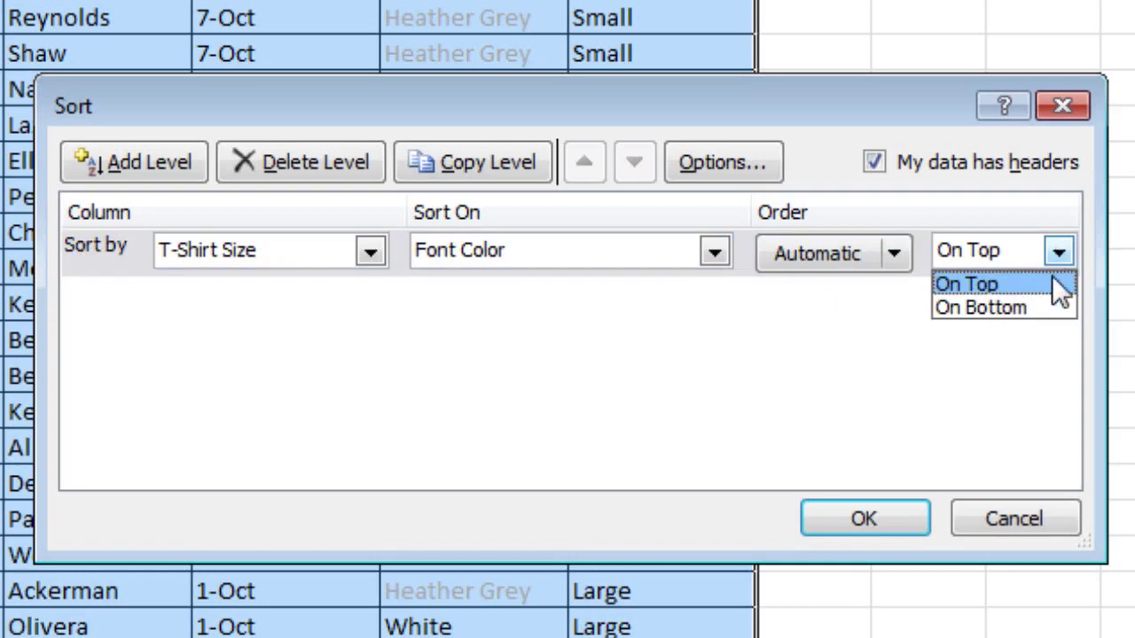
left_click(1032, 307)
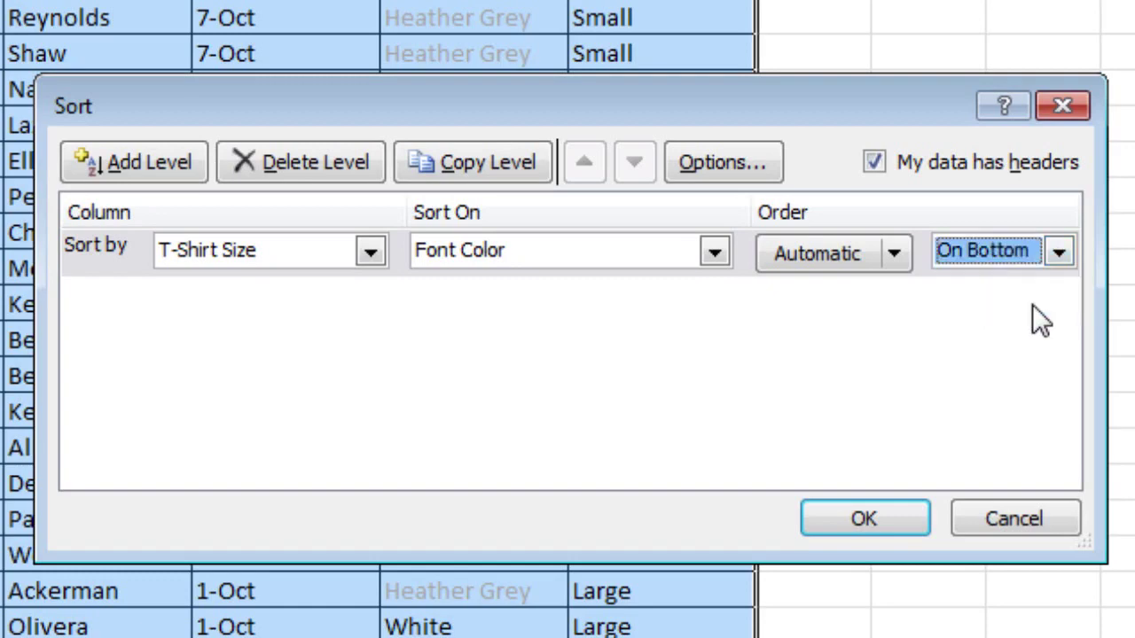
left_click(865, 521)
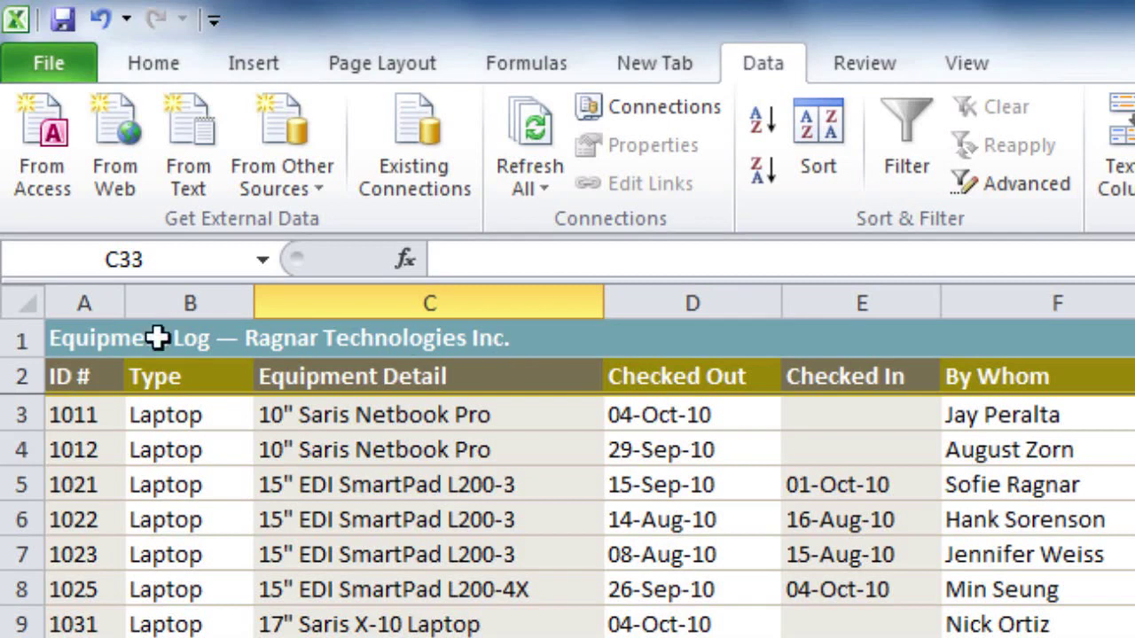
- Turn on filtering for the equipment log's header row and filter Type to show only Laptop and Projector
left_click_drag(78, 375, 1114, 379)
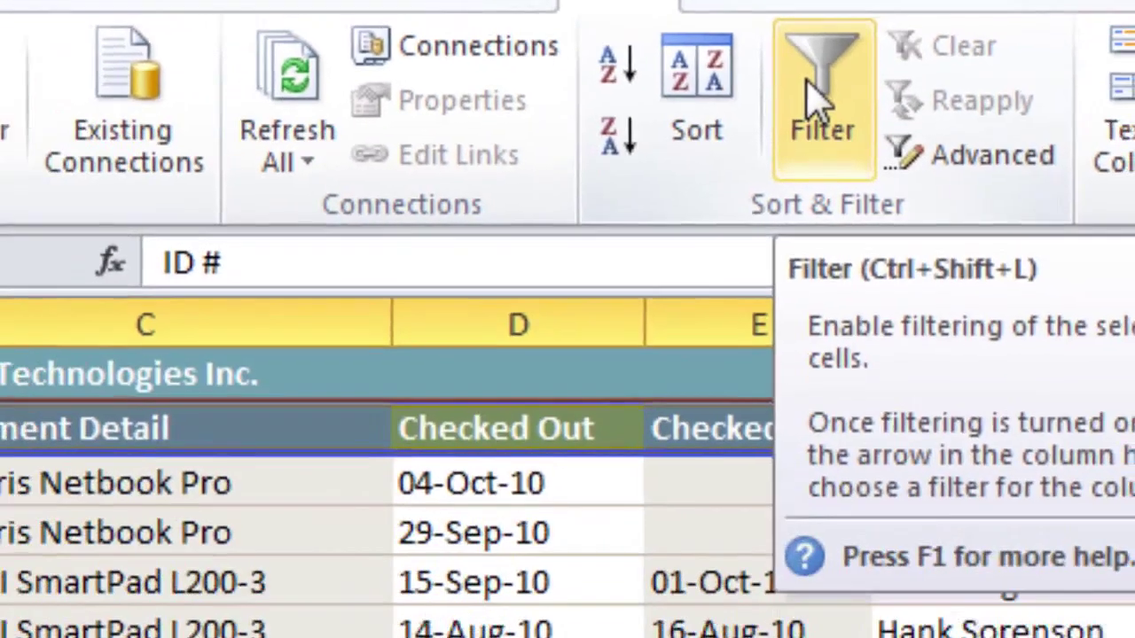
left_click(787, 266)
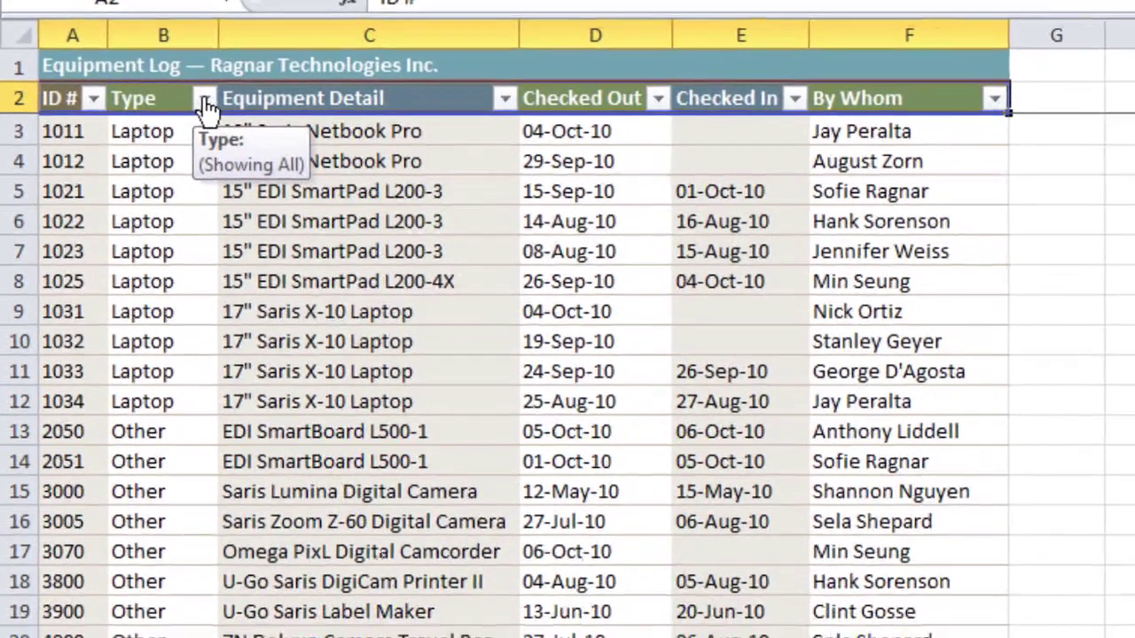
left_click(226, 127)
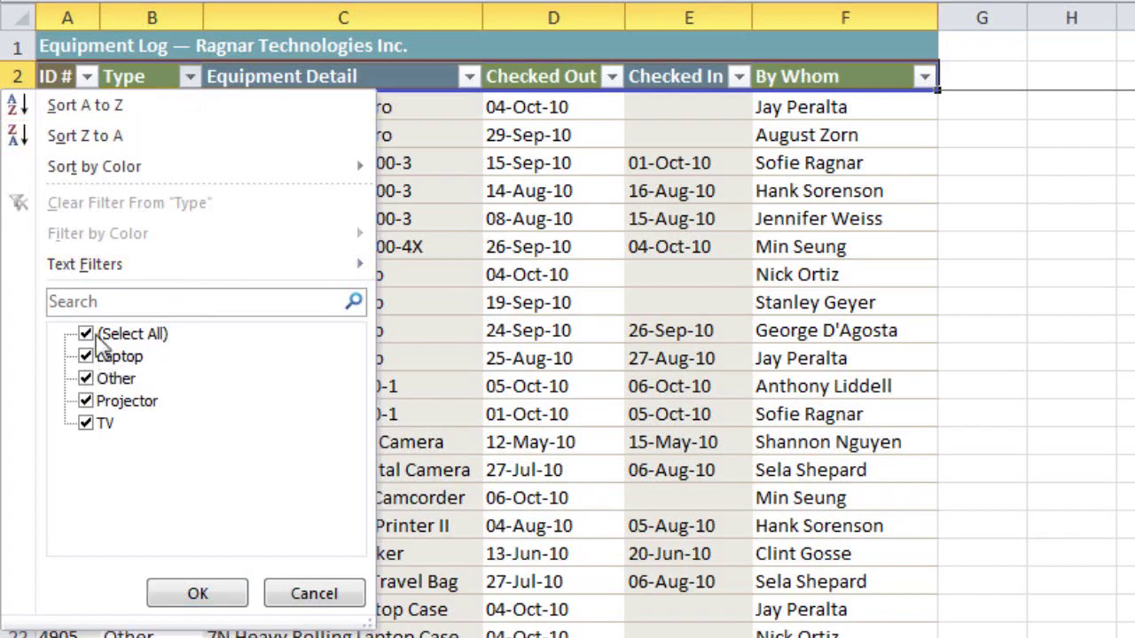
left_click(86, 380)
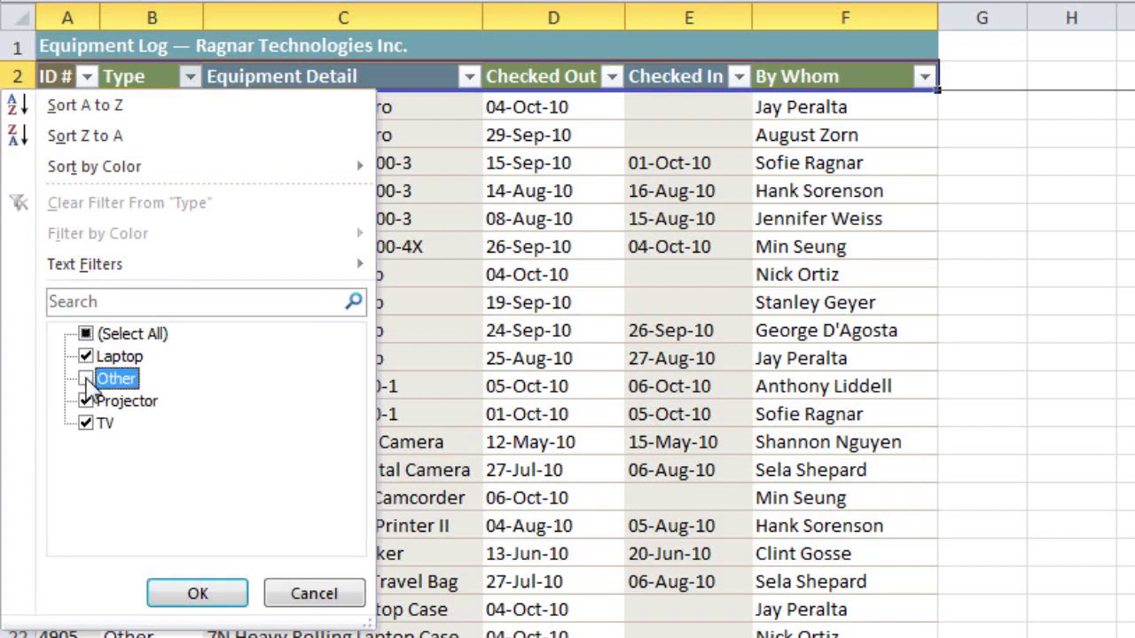
left_click(86, 424)
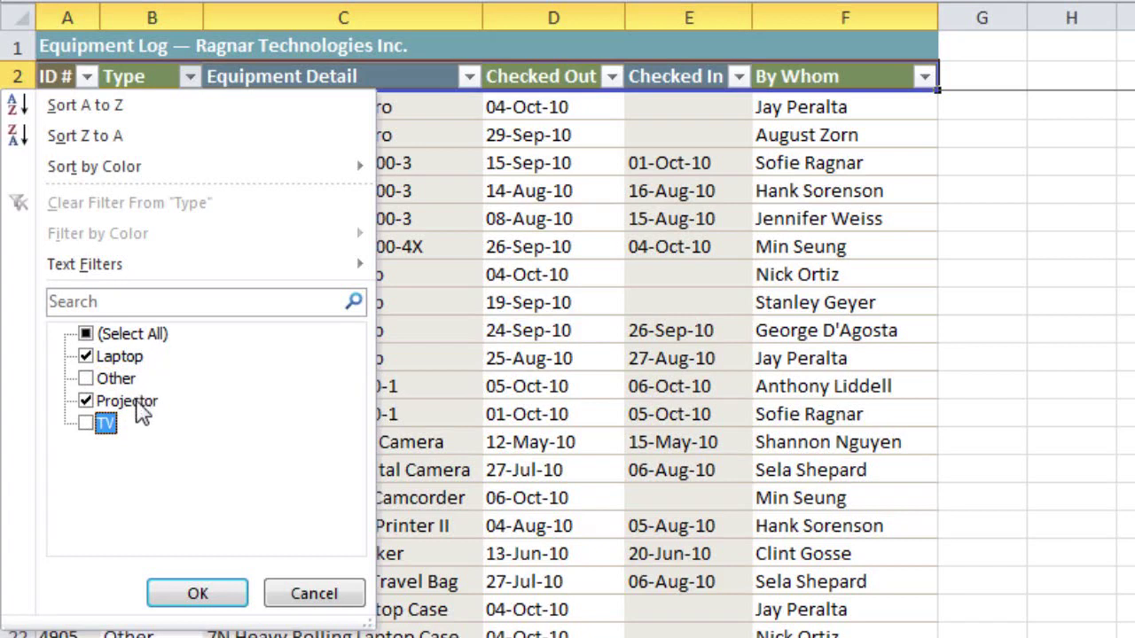
left_click(217, 603)
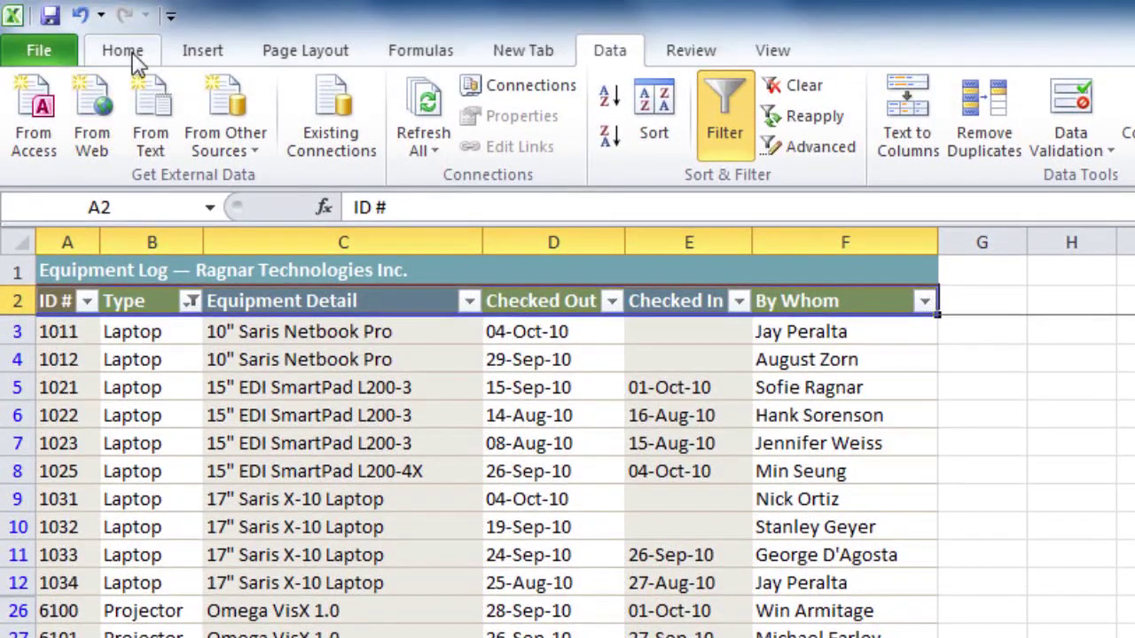
left_click(124, 51)
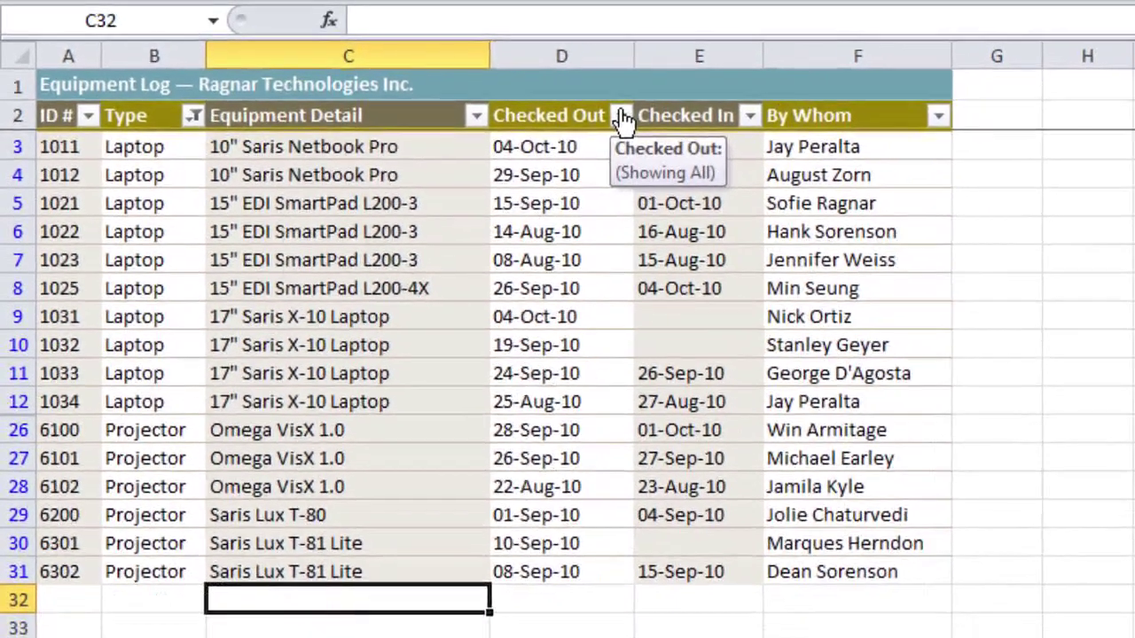
- Filter the Checked Out column to show only August 2010 by excluding September and October
left_click(675, 127)
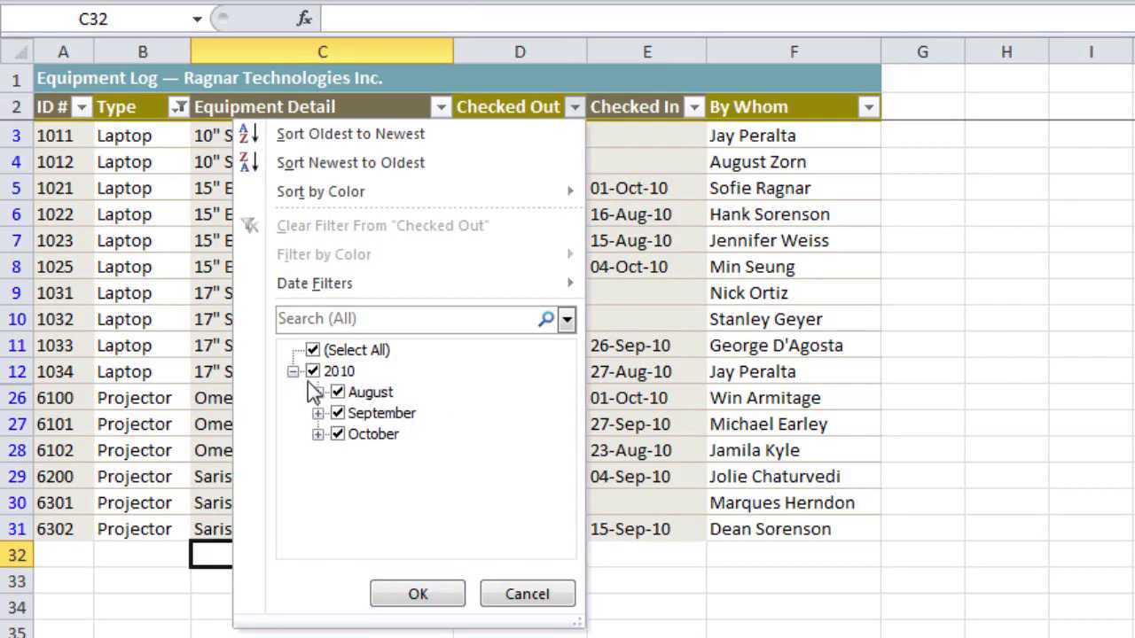
left_click(338, 432)
left_click(337, 414)
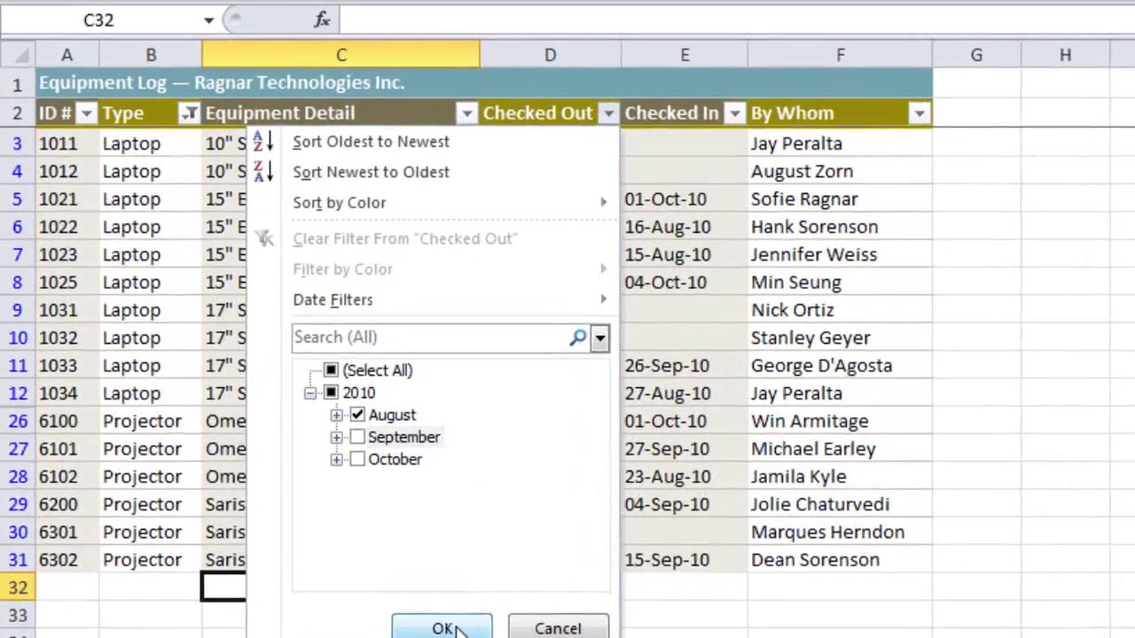
left_click(433, 596)
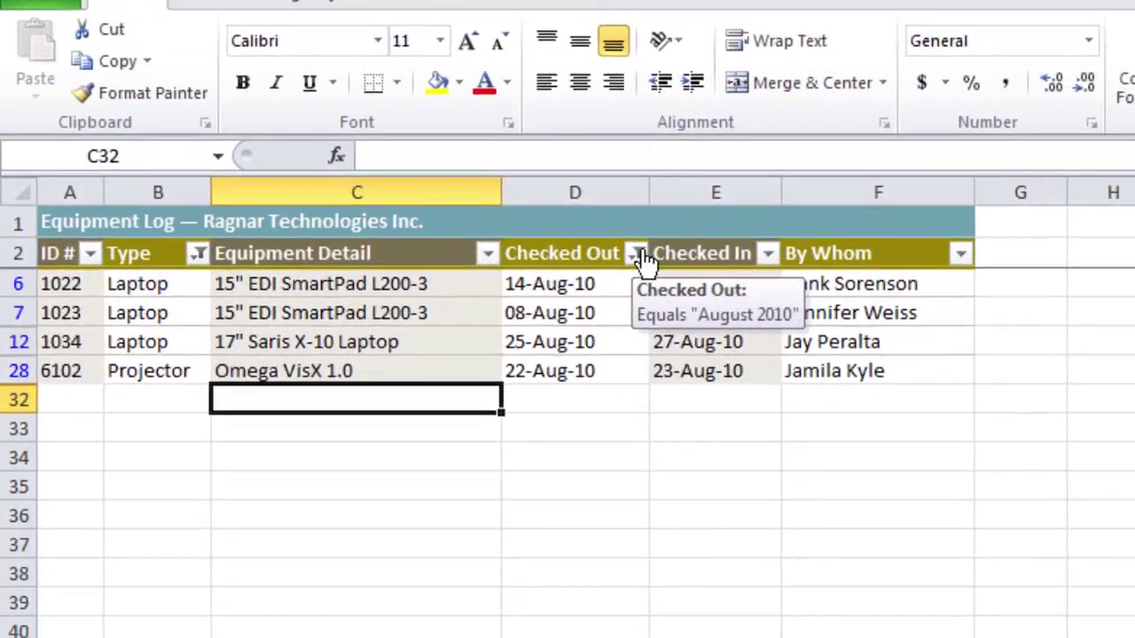
- Clear the filter from the Checked Out column
left_click(682, 336)
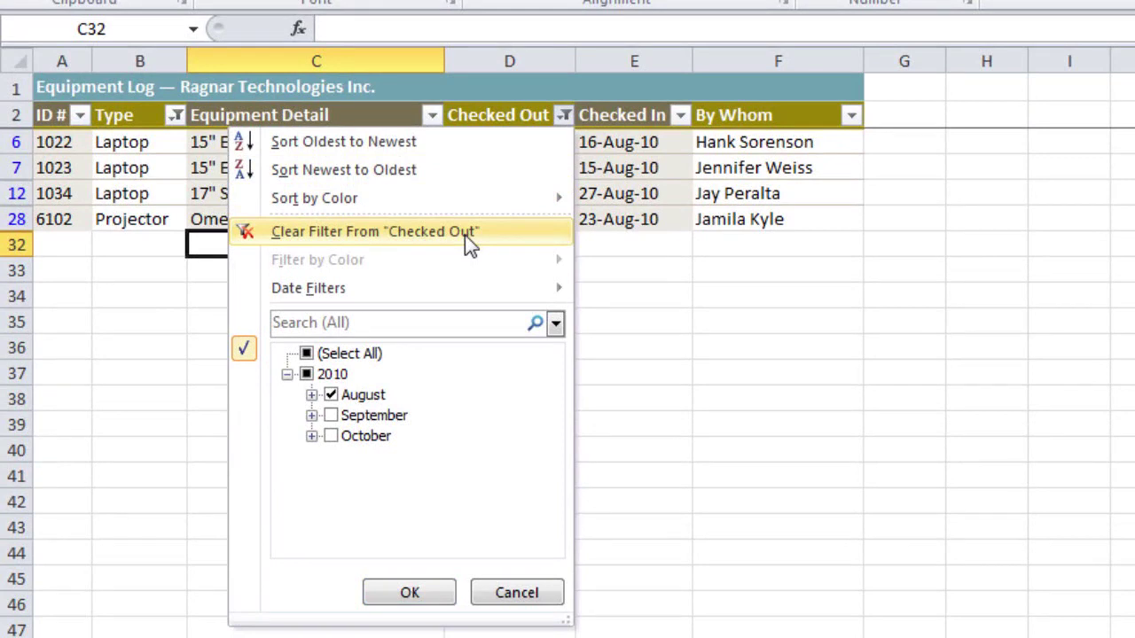
left_click(465, 235)
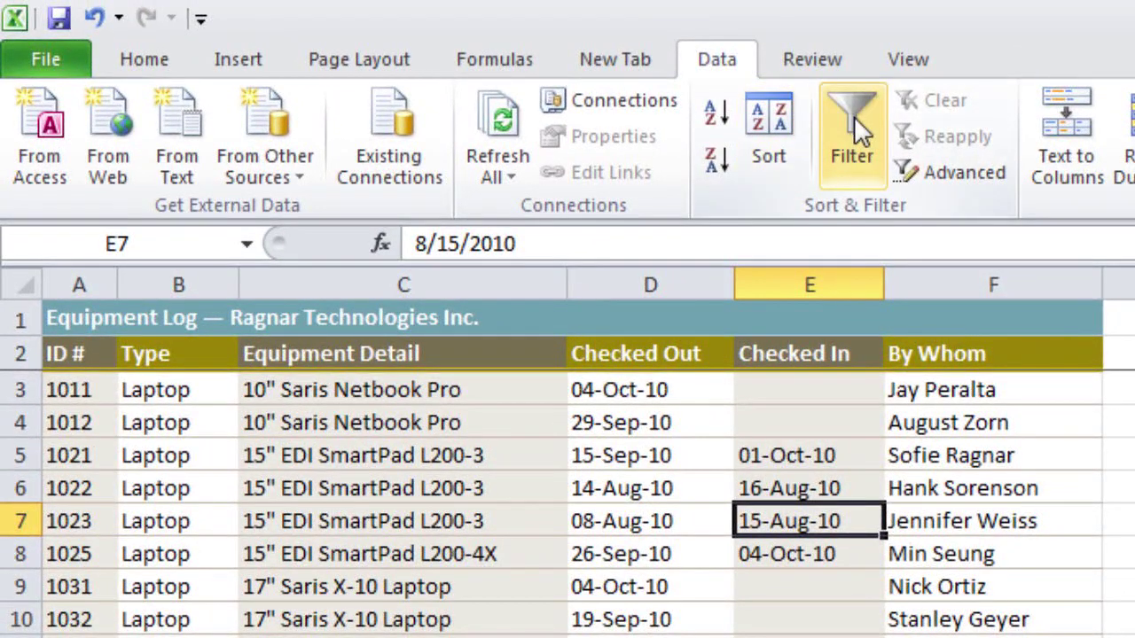
- Turn on filtering for the equipment log and filter Equipment Detail to the items matching the search "saris"
left_click(853, 116)
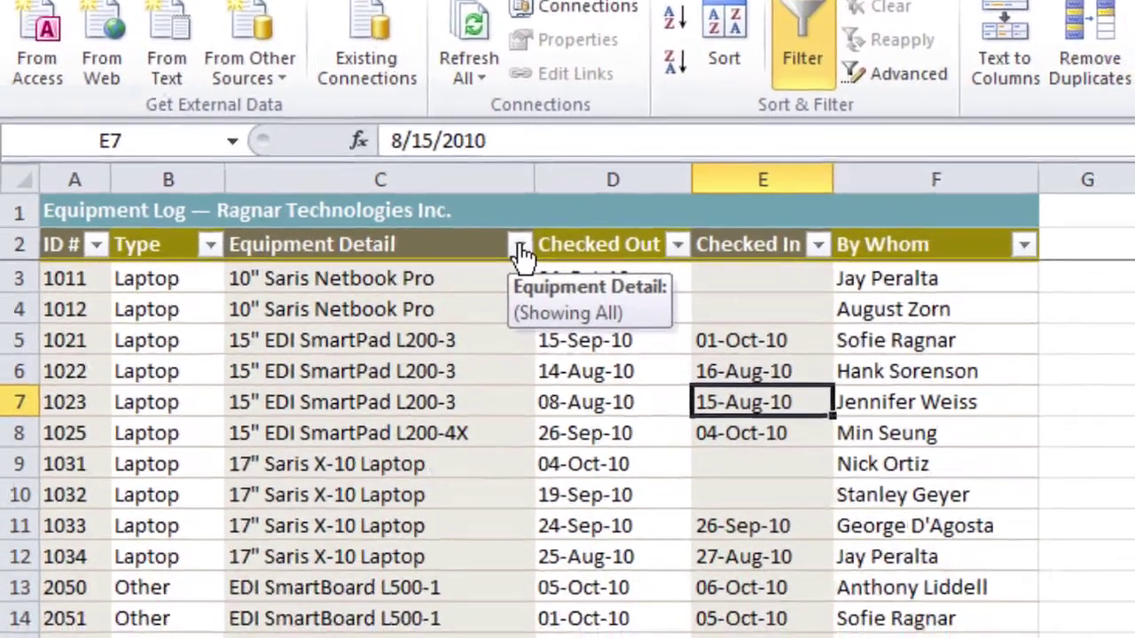
left_click(552, 354)
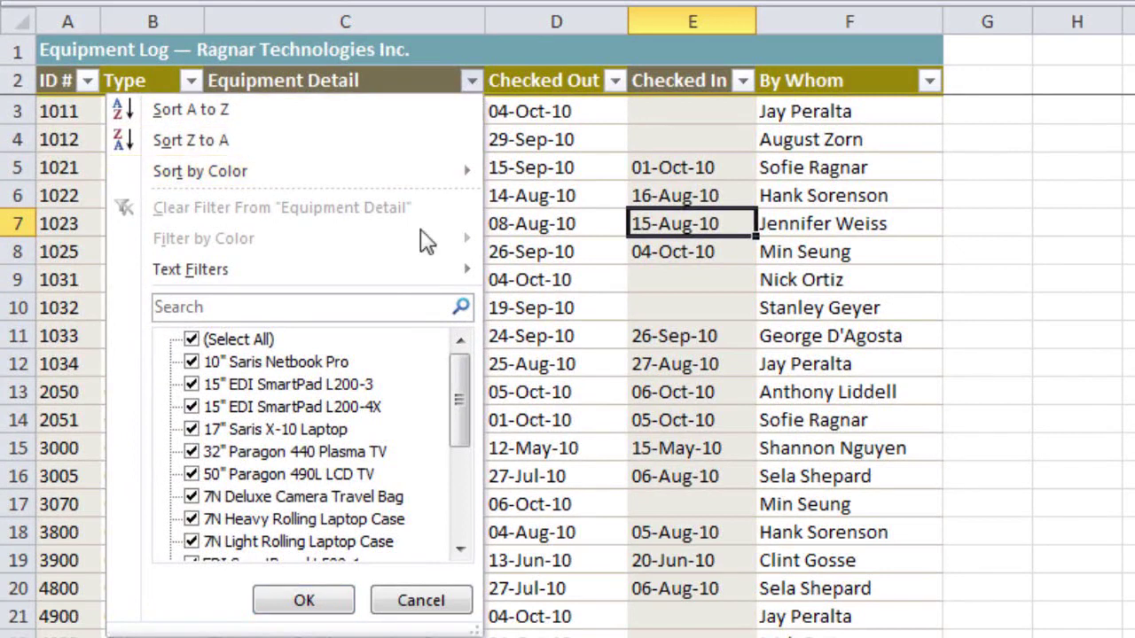
left_click(353, 308)
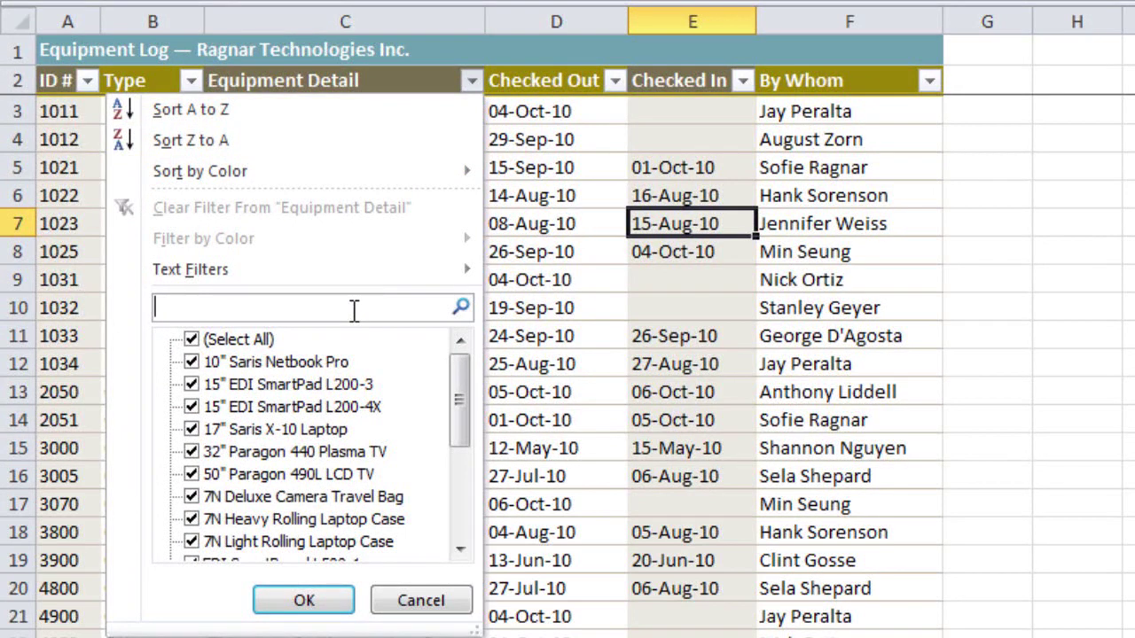
type("saris")
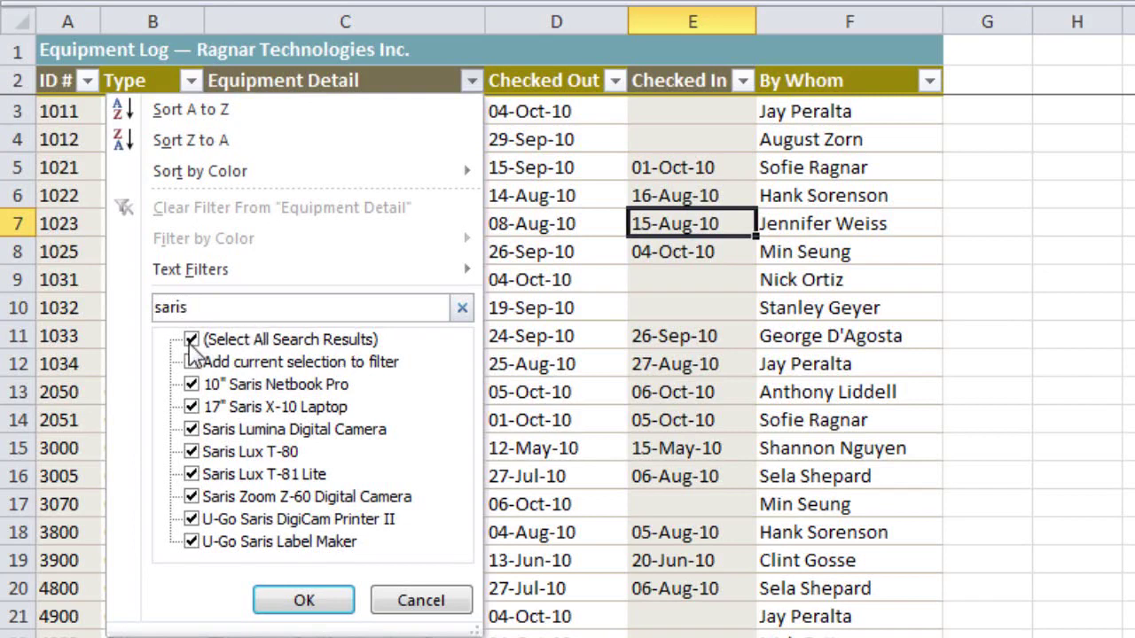
left_click(302, 601)
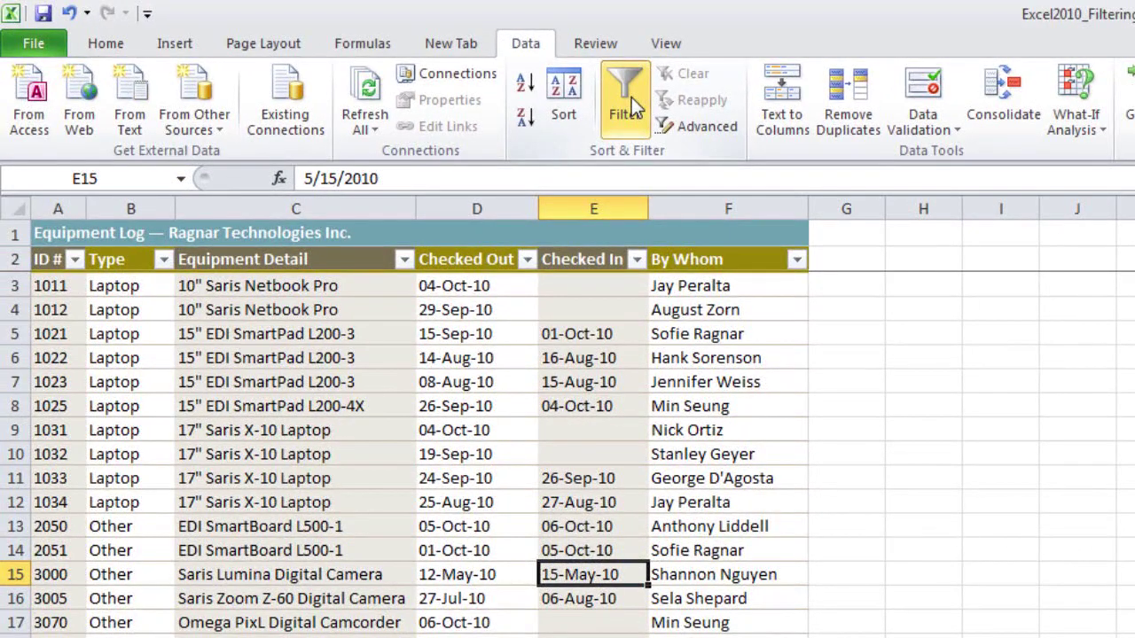
- Apply a text filter to Equipment Detail that shows only rows that do not contain "Cam"
left_click(351, 258)
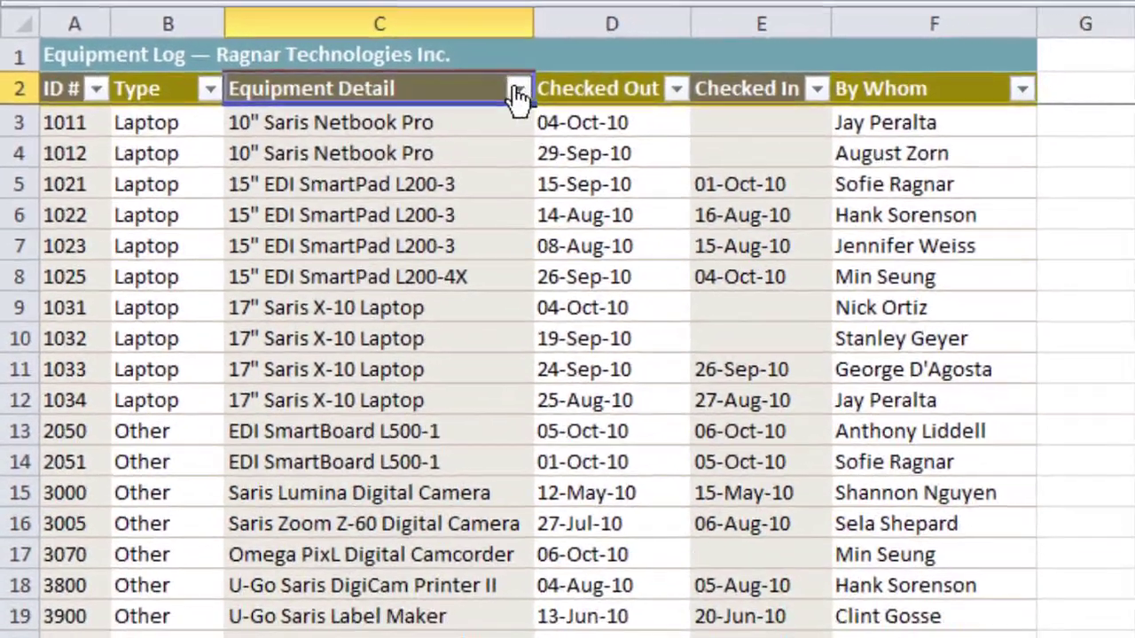
left_click(576, 99)
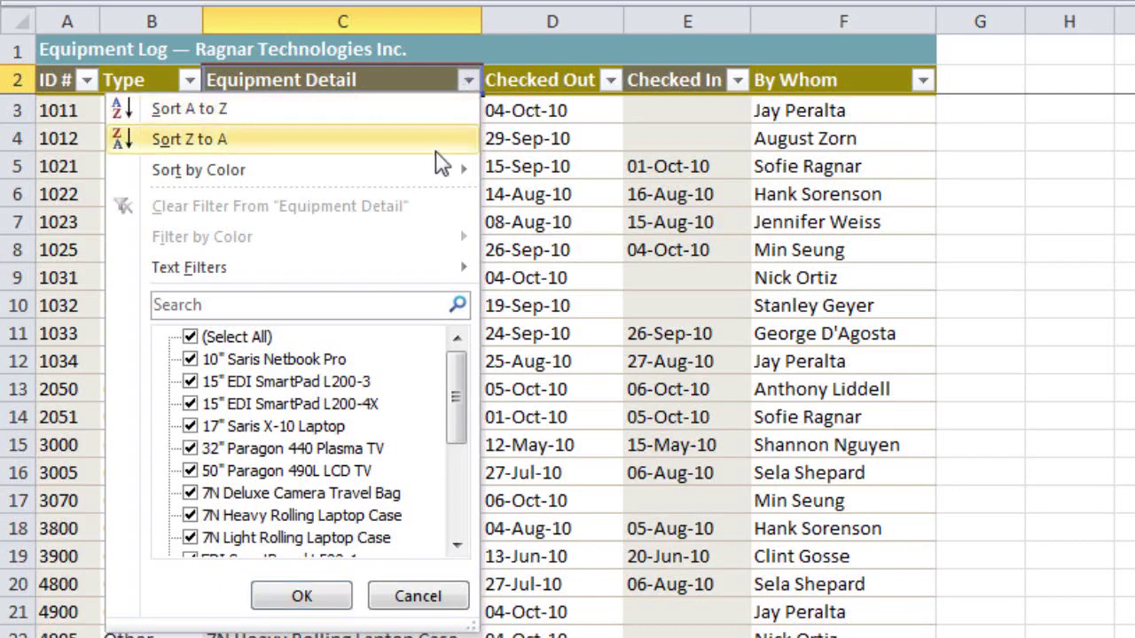
mouse_move(369, 271)
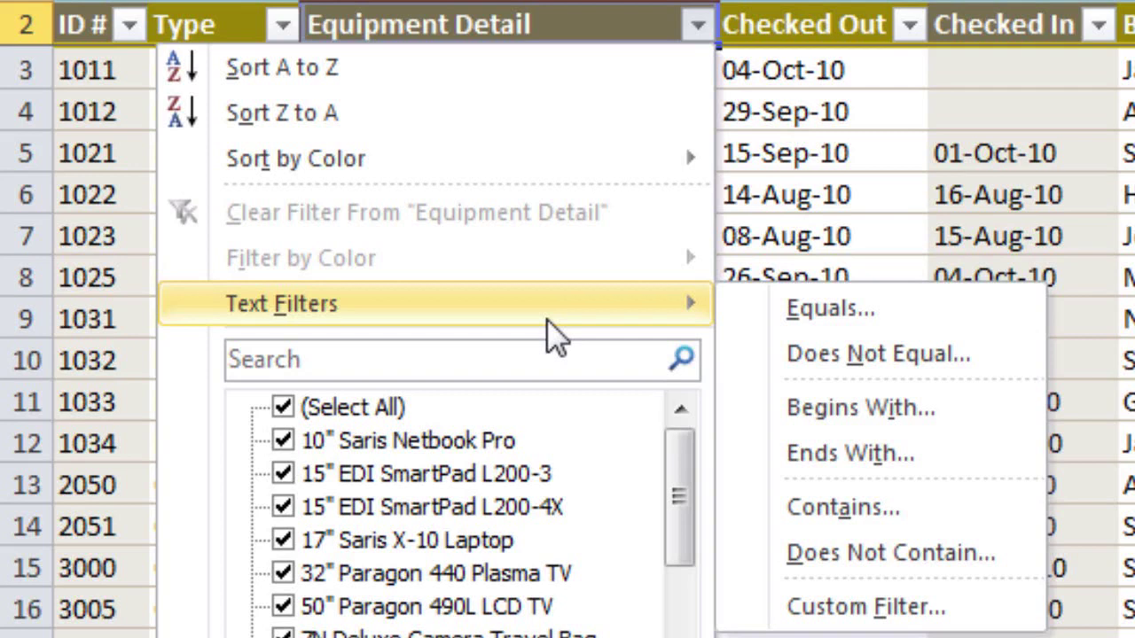
left_click(909, 554)
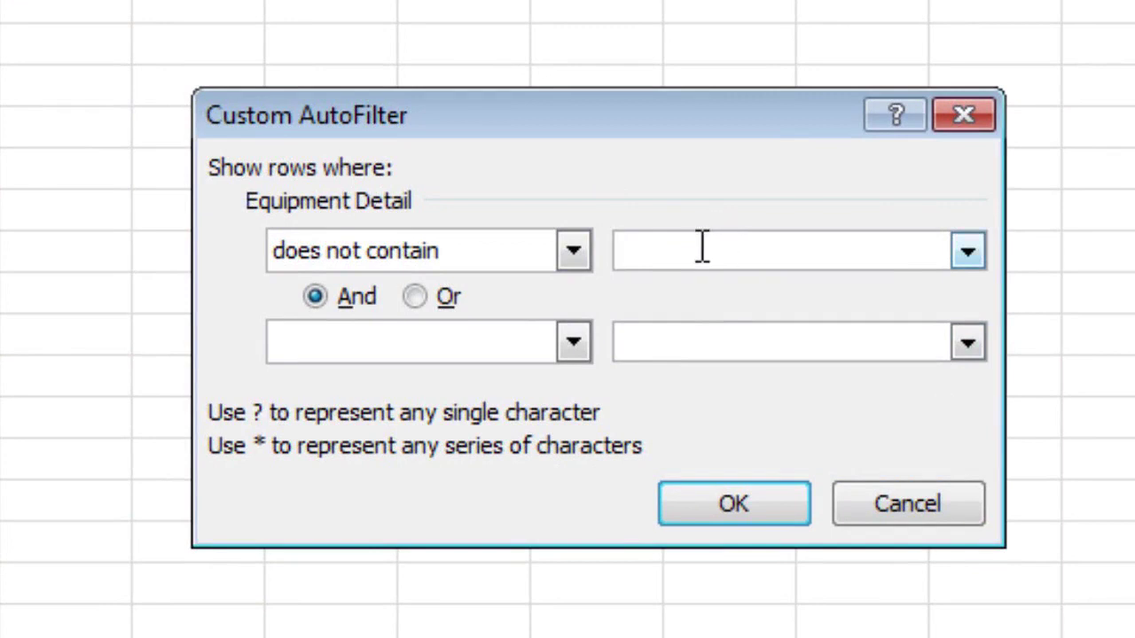
type("Cam")
left_click(750, 510)
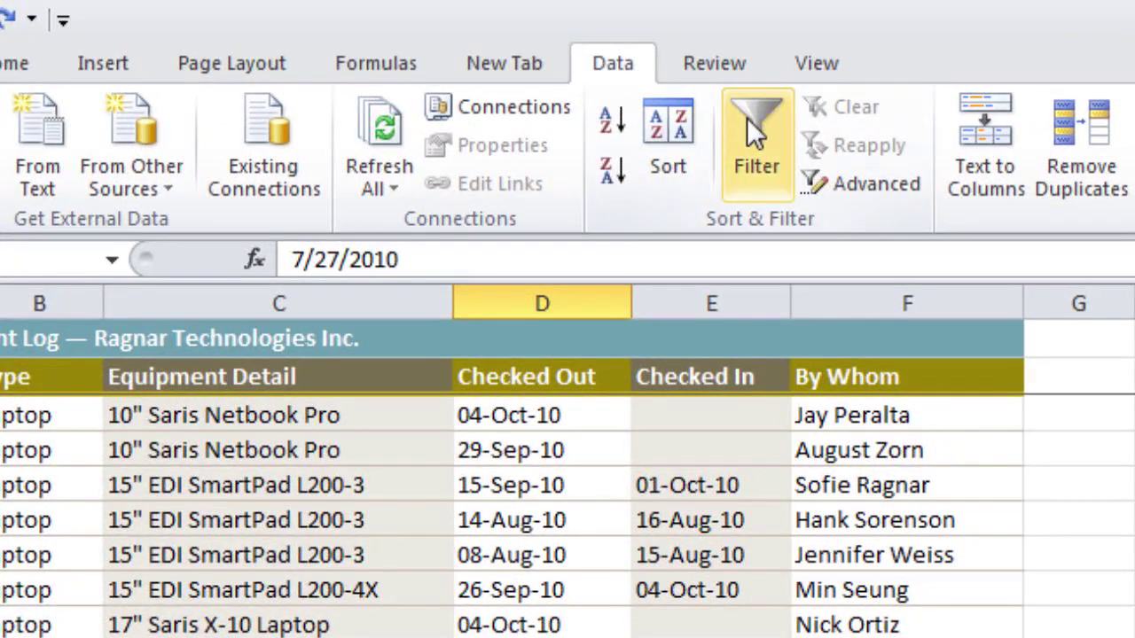
- Turn on filtering for the equipment log and apply the This Month date filter to the Checked Out column
left_click(752, 133)
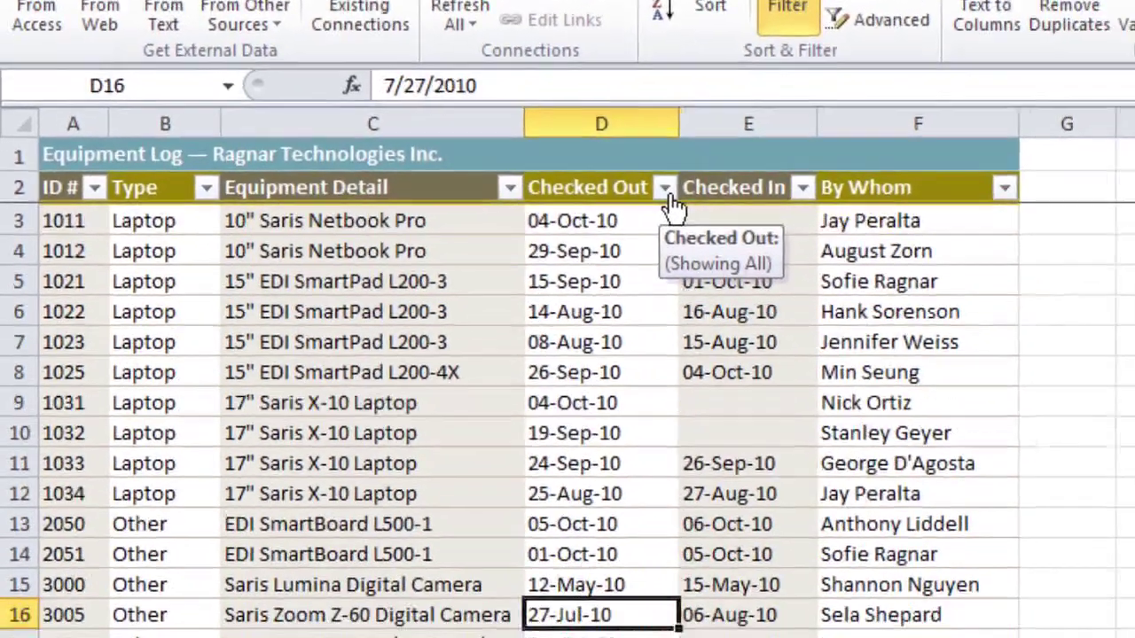
left_click(760, 374)
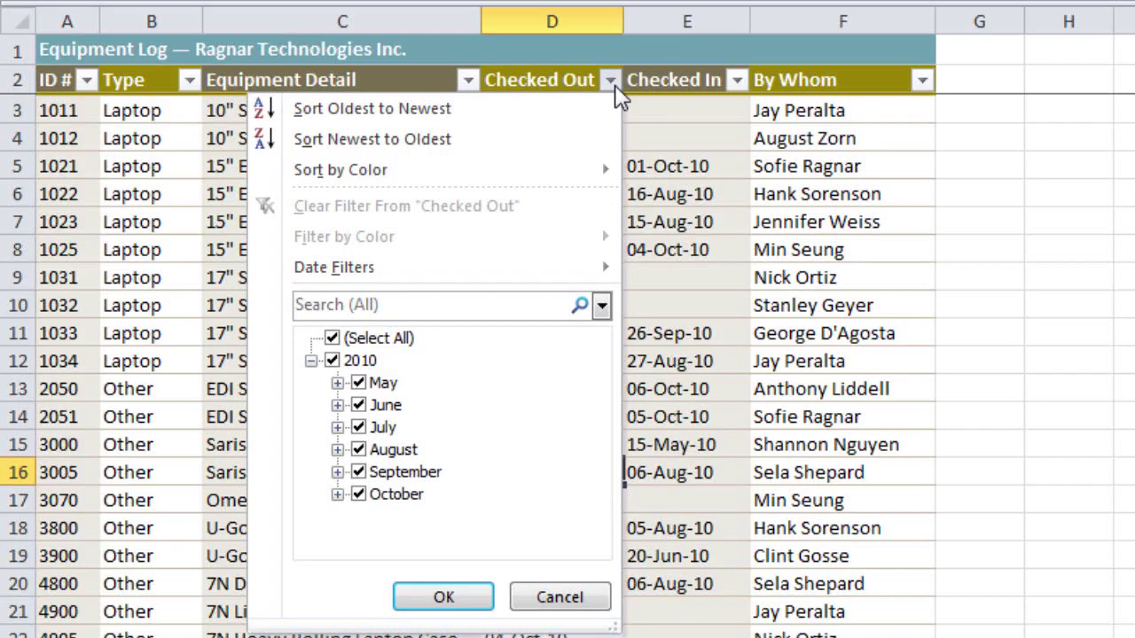
mouse_move(524, 278)
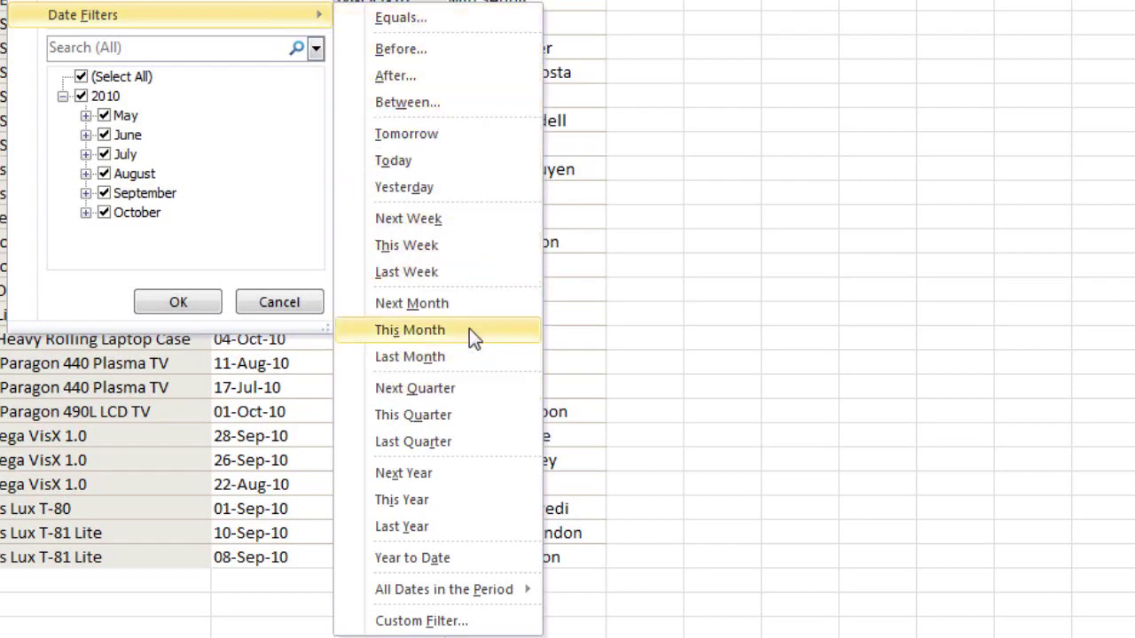
left_click(468, 255)
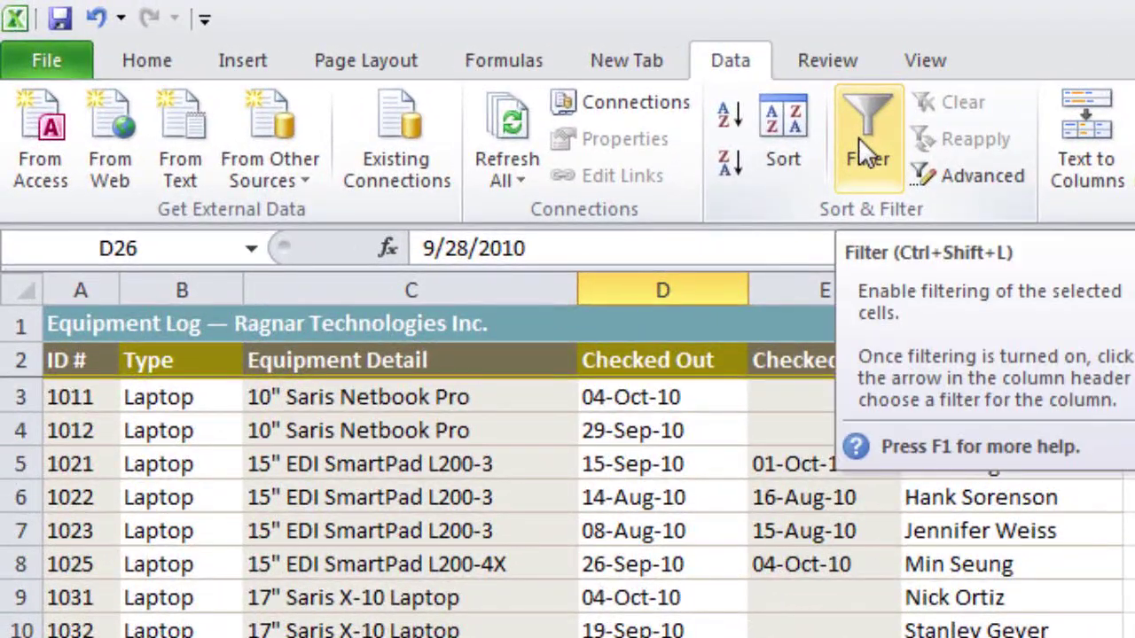
- Turn on filtering and apply a Between number filter to the ID # column, showing IDs from 3000 to 4000
left_click(858, 142)
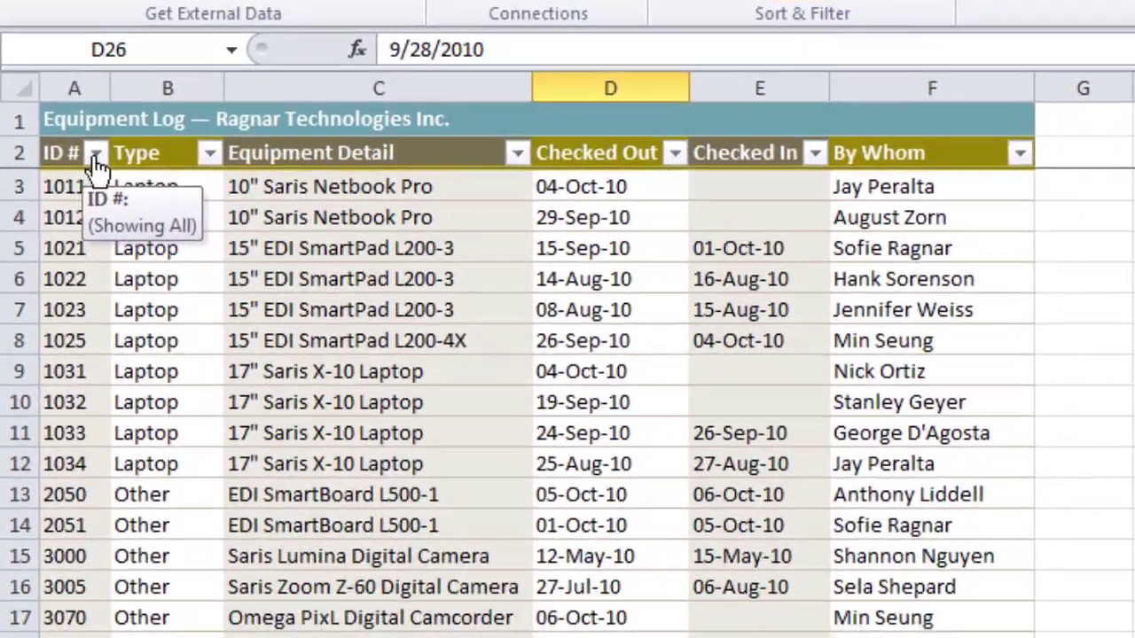
left_click(104, 361)
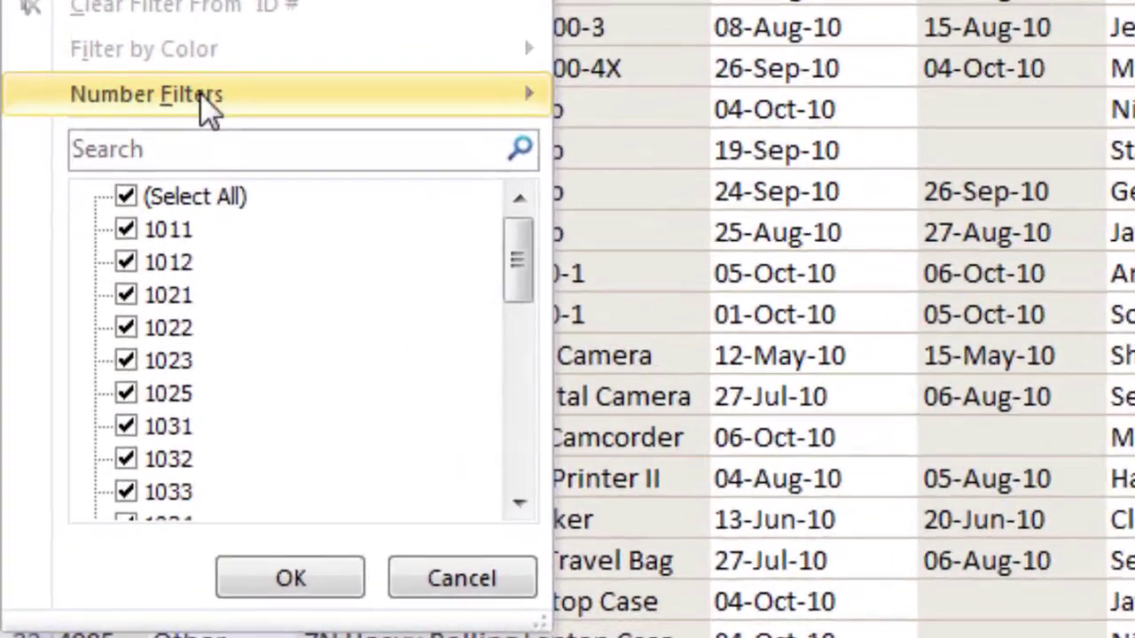
mouse_move(146, 251)
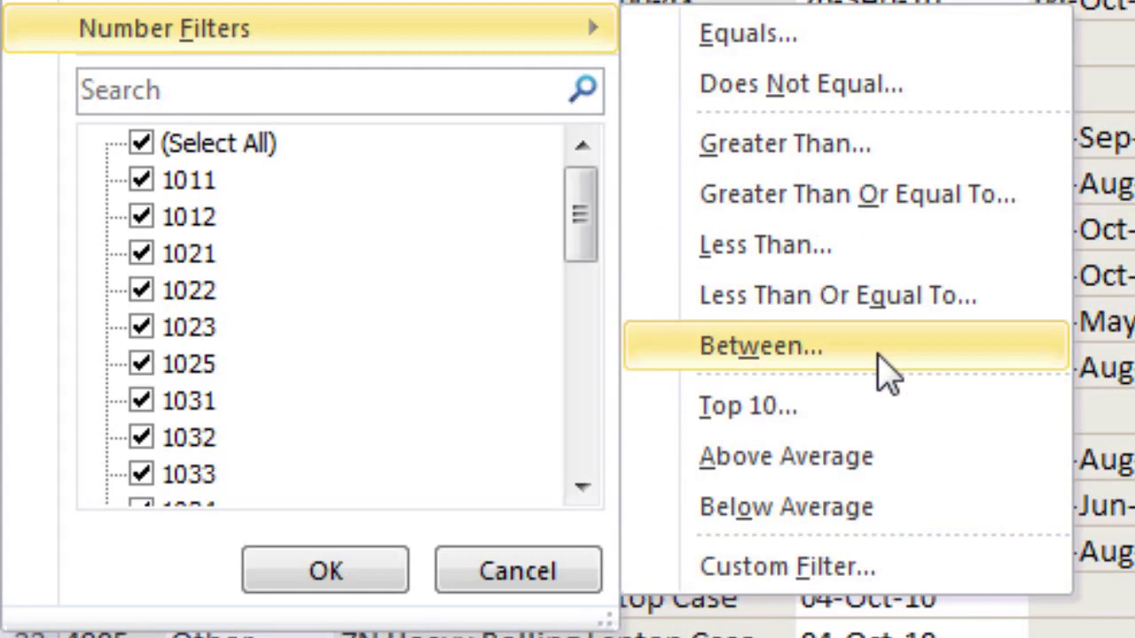
left_click(820, 364)
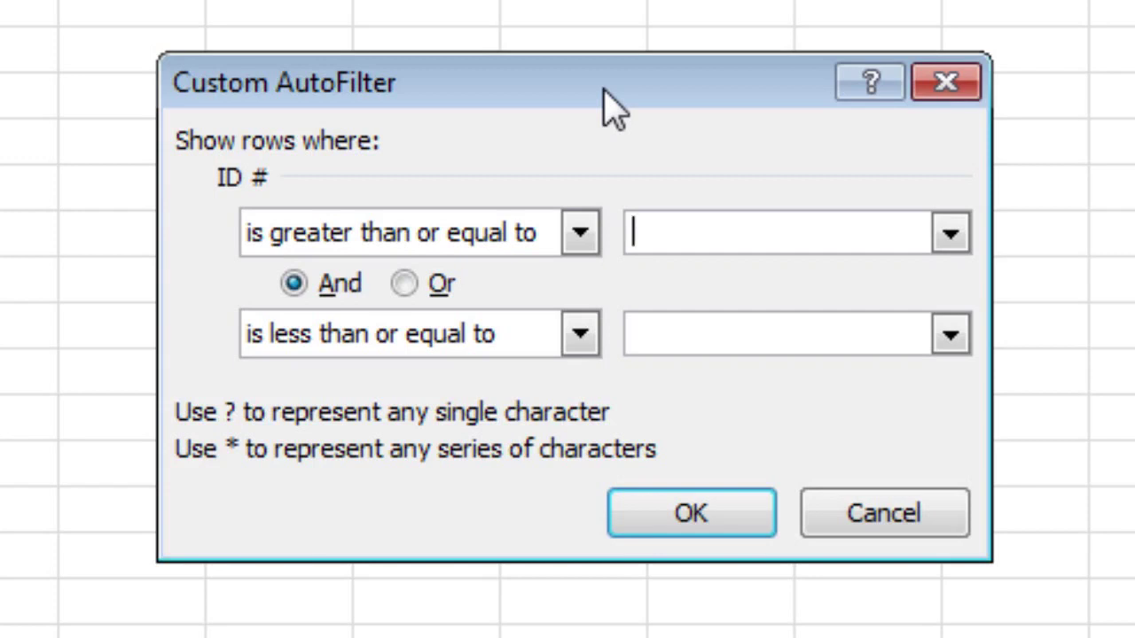
type("3000")
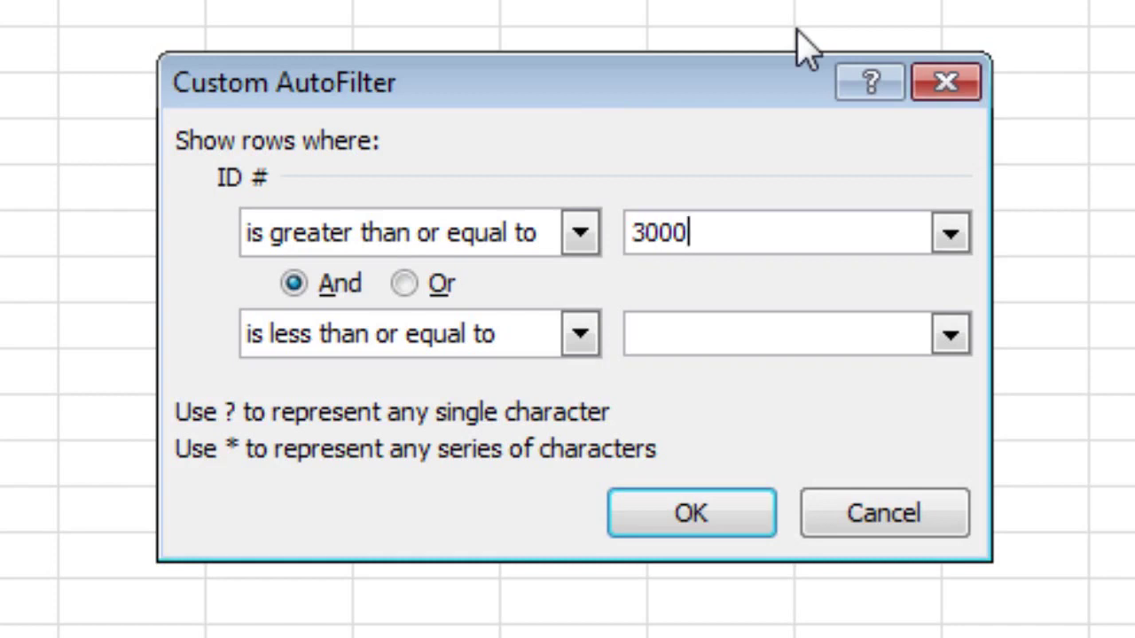
left_click(768, 335)
type("4000")
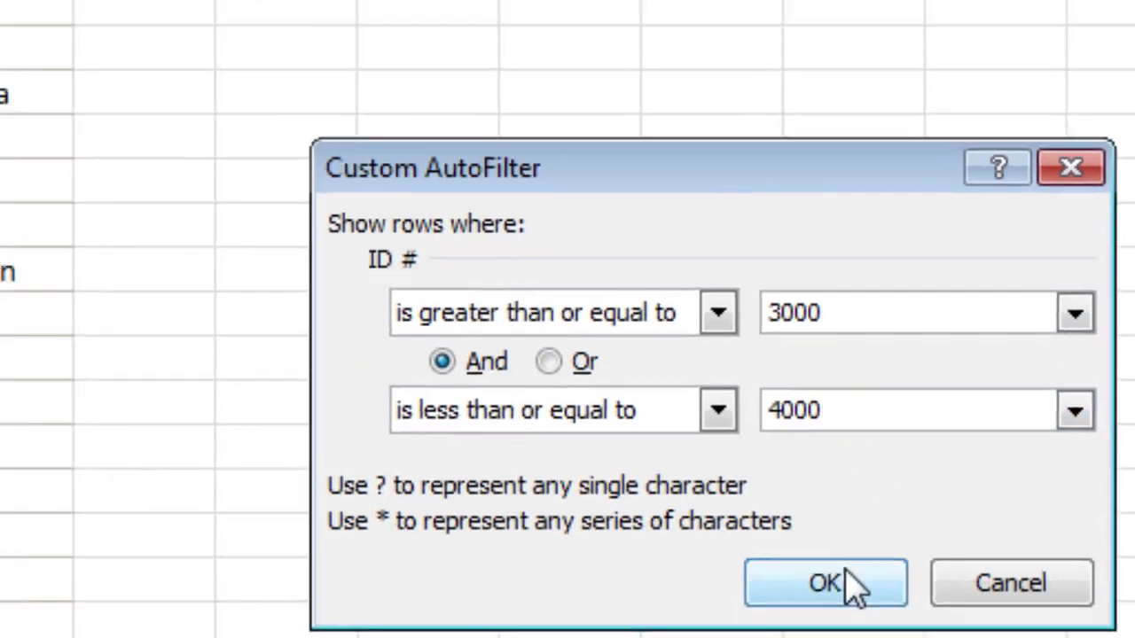
left_click(716, 515)
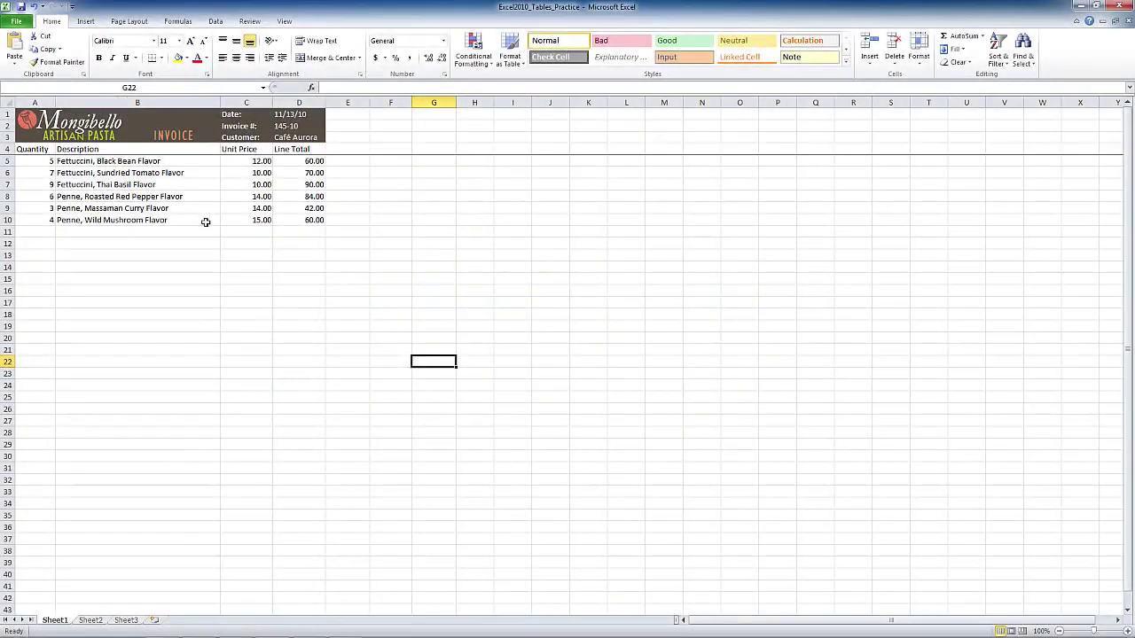
- Format the invoice data in A4:D10 as a table with headers, using the orange light table style
left_click(210, 240)
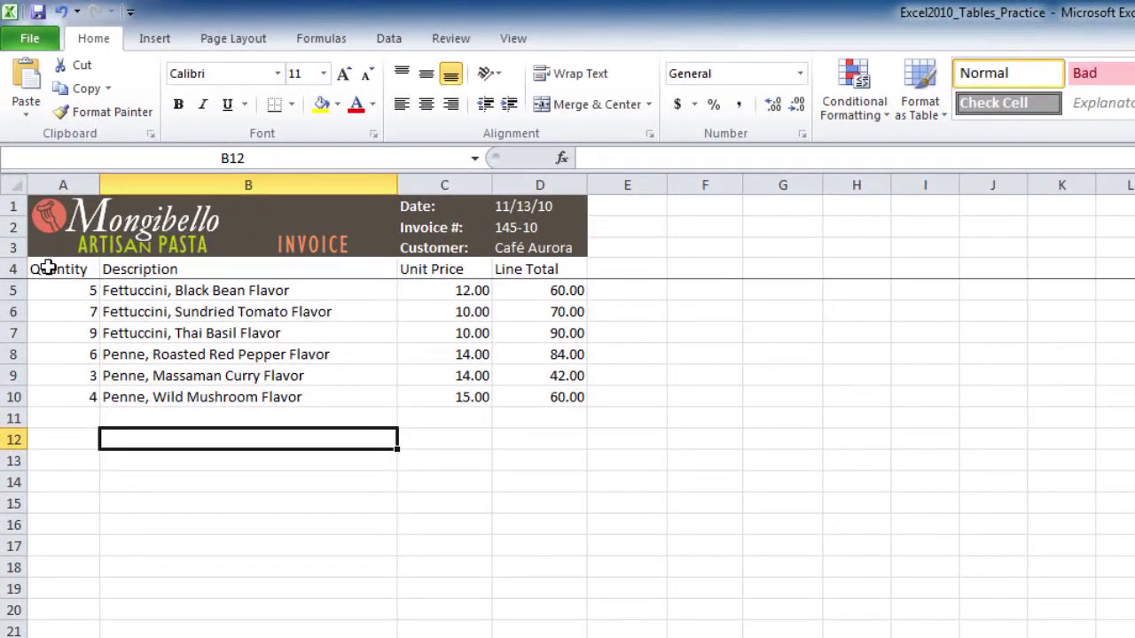
left_click_drag(47, 268, 571, 405)
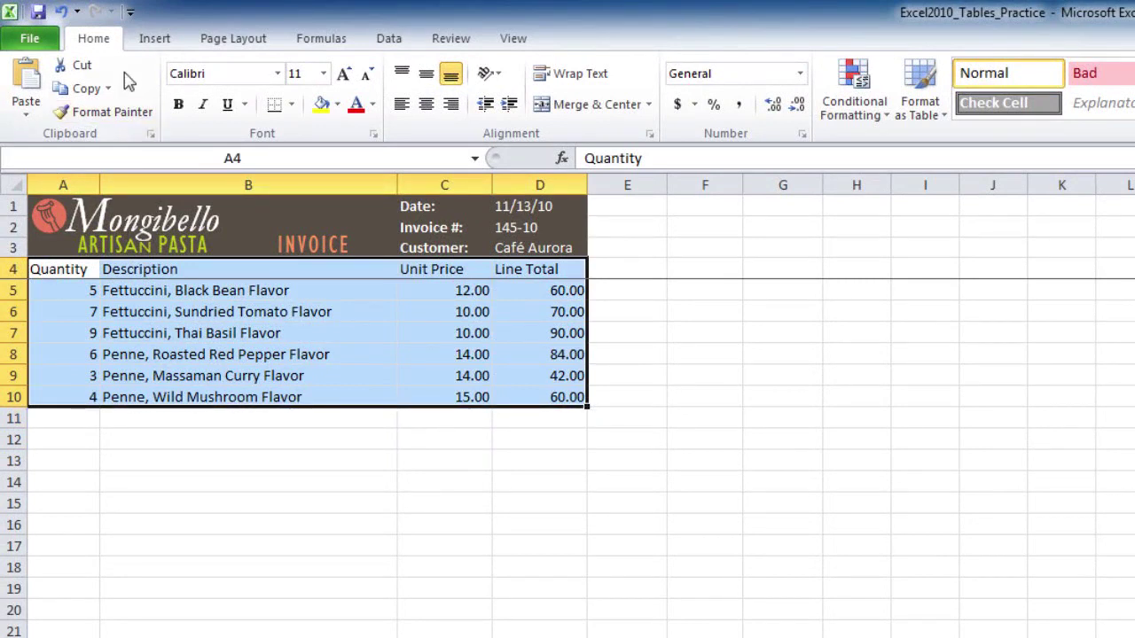
left_click(933, 129)
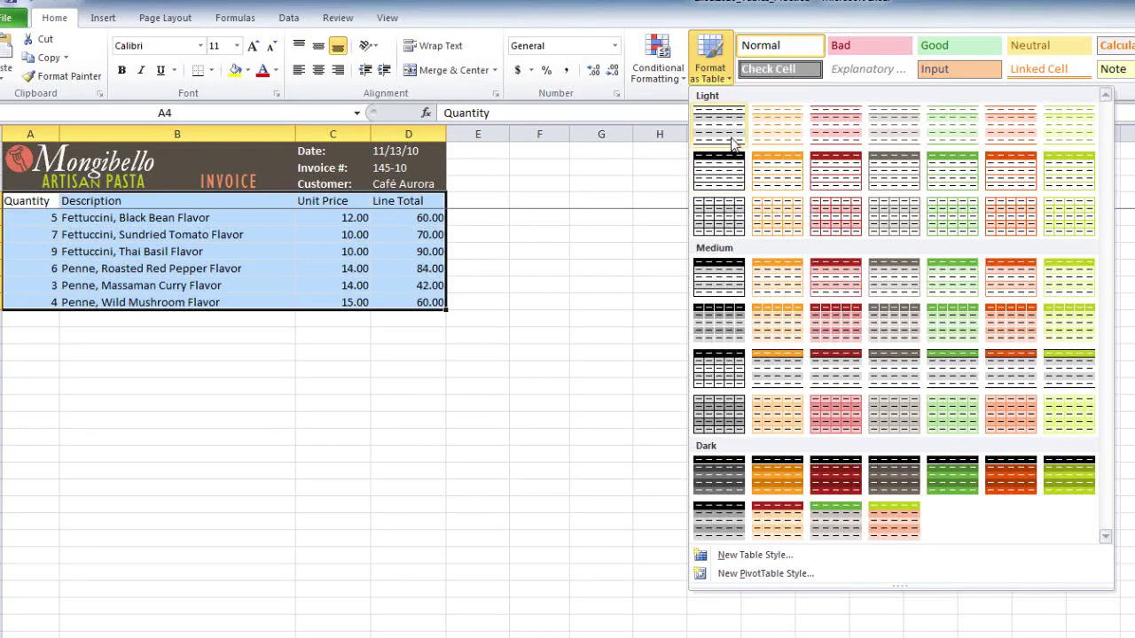
left_click(768, 145)
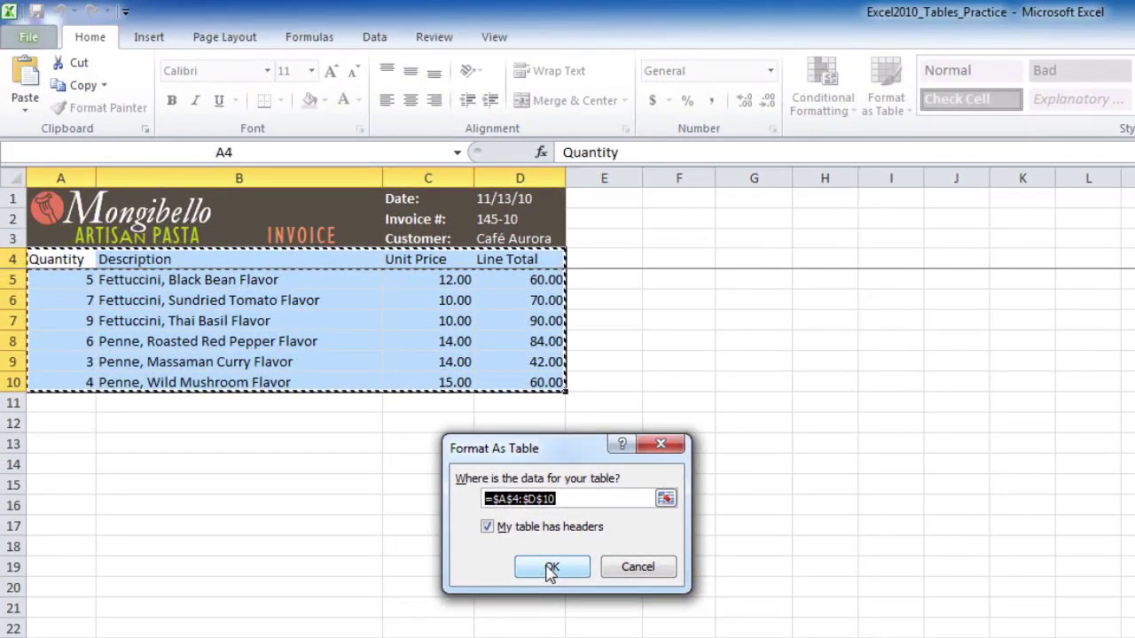
left_click(550, 567)
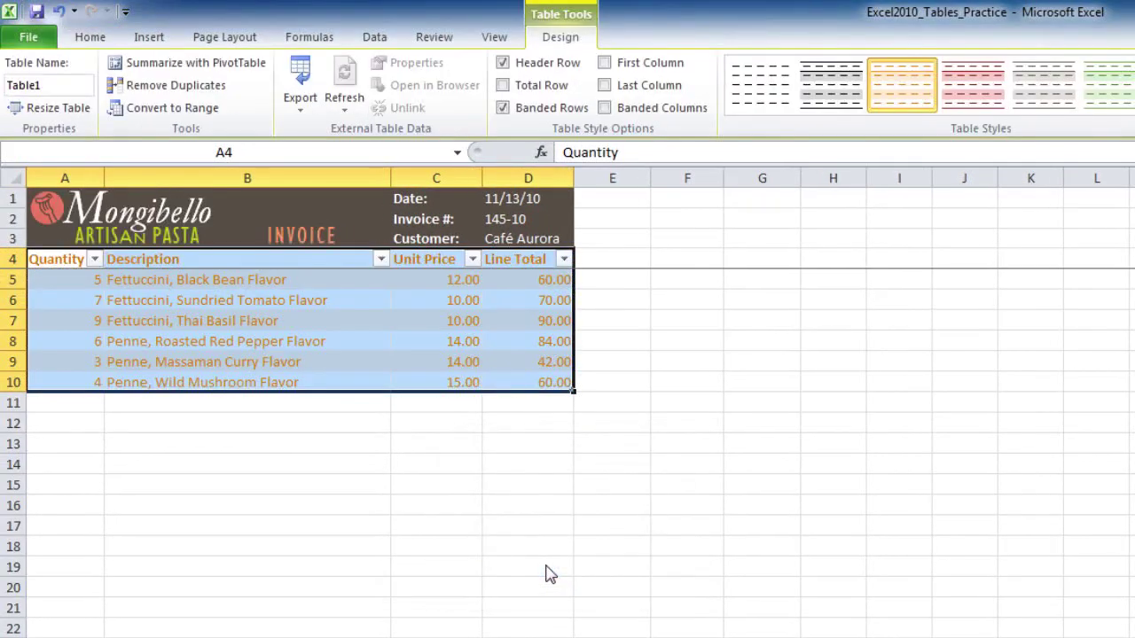
left_click(94, 259)
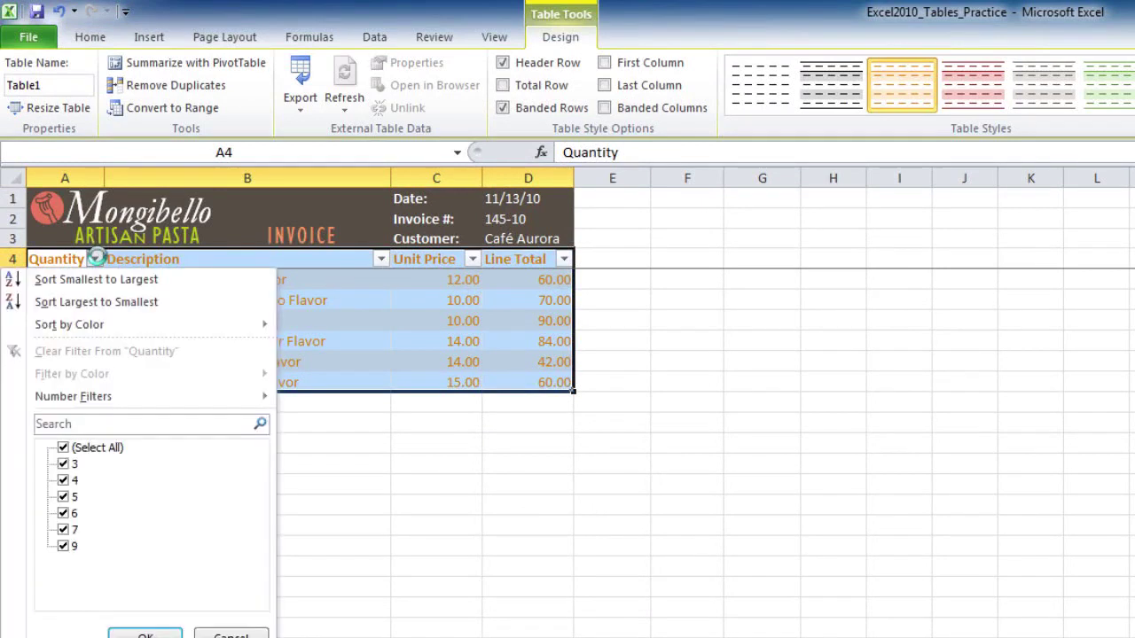
left_click(380, 259)
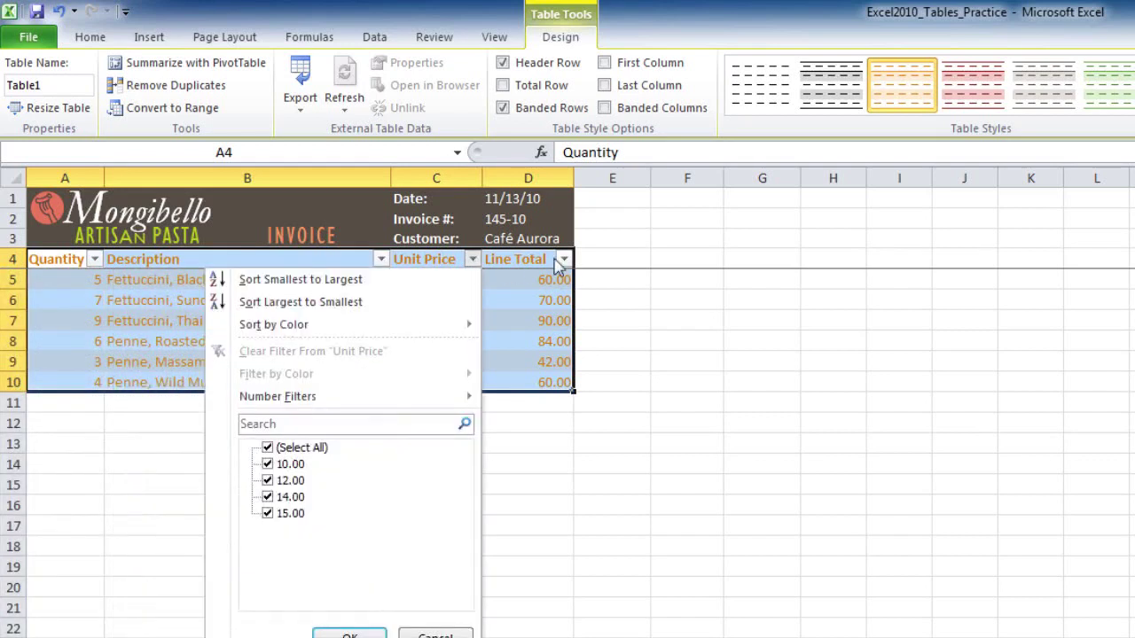
left_click(563, 259)
left_click(563, 259)
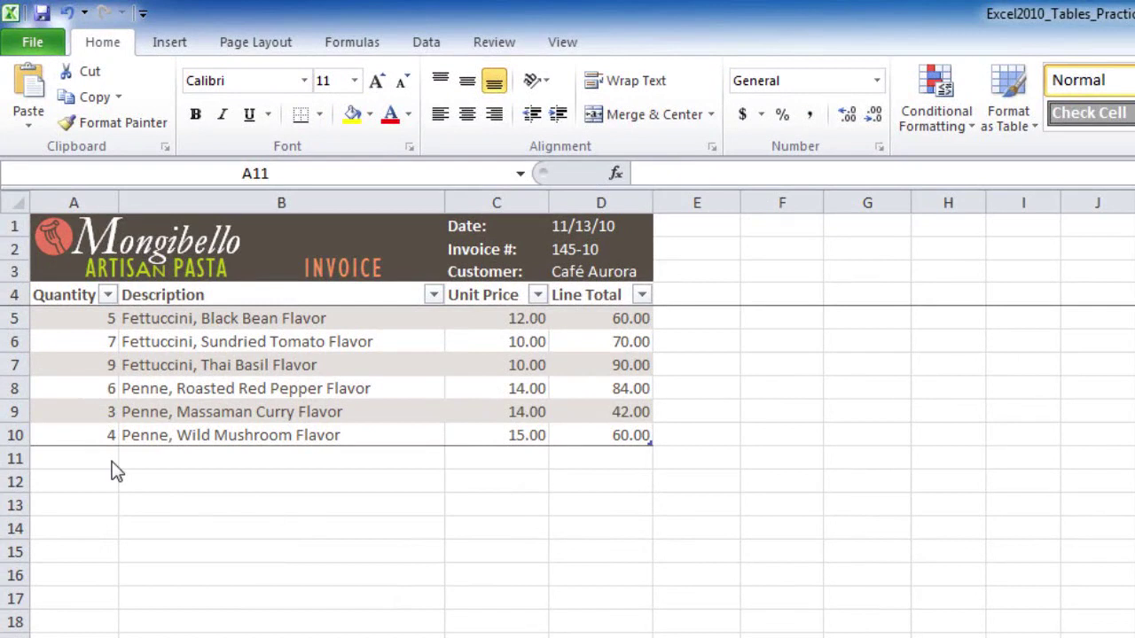
- Resize the invoice table to cover the range A4:D16, keeping its headers in row 4
left_click(90, 318)
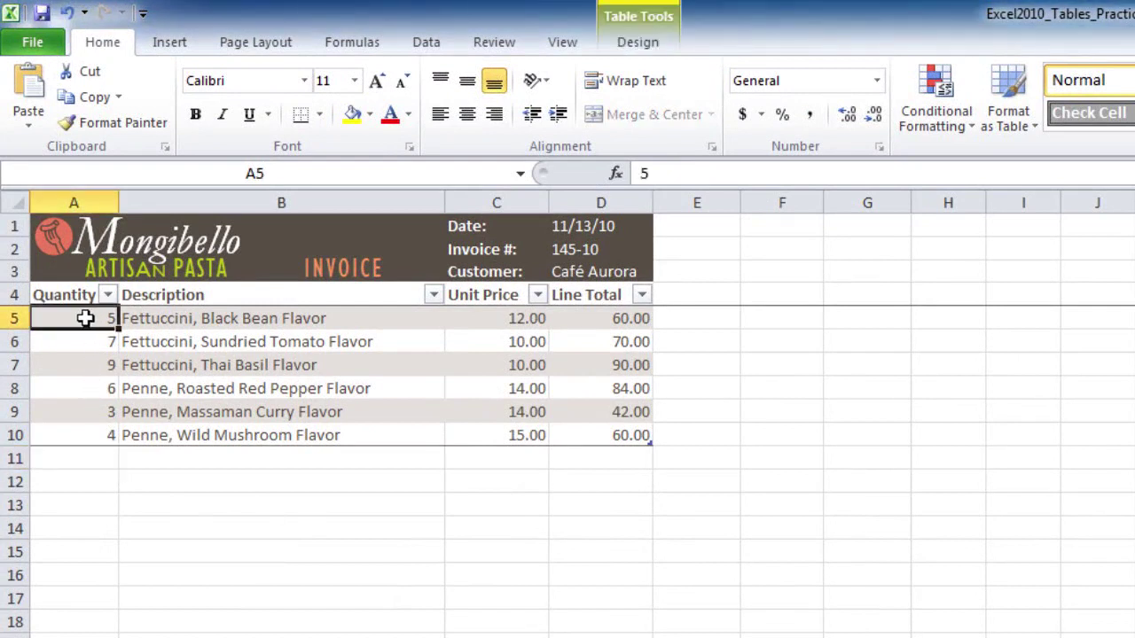
left_click(81, 294)
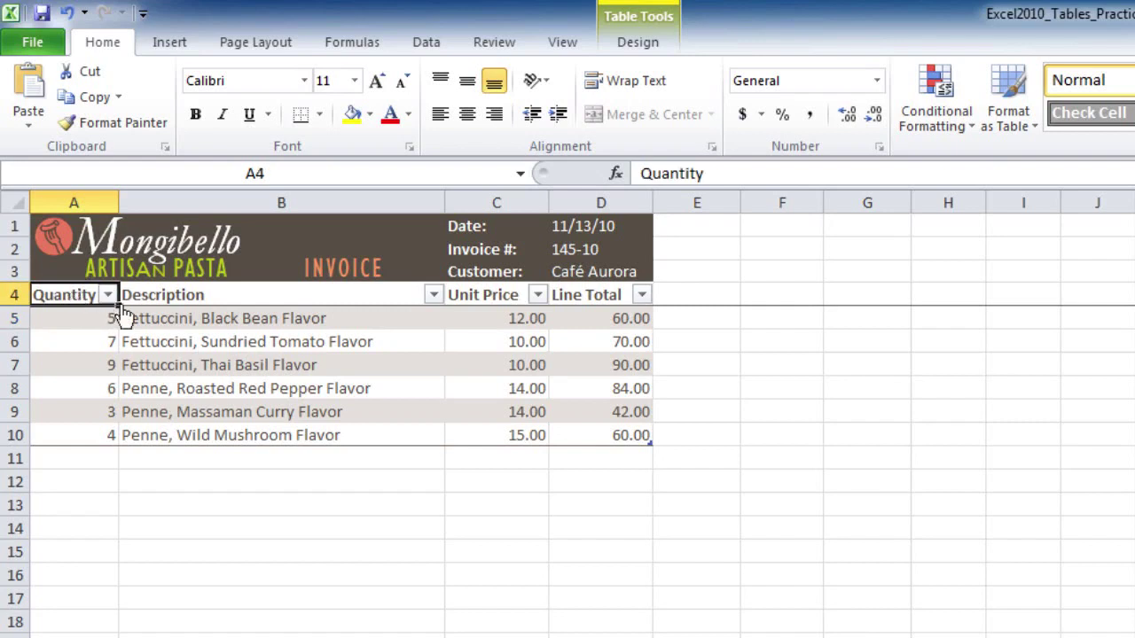
left_click(638, 45)
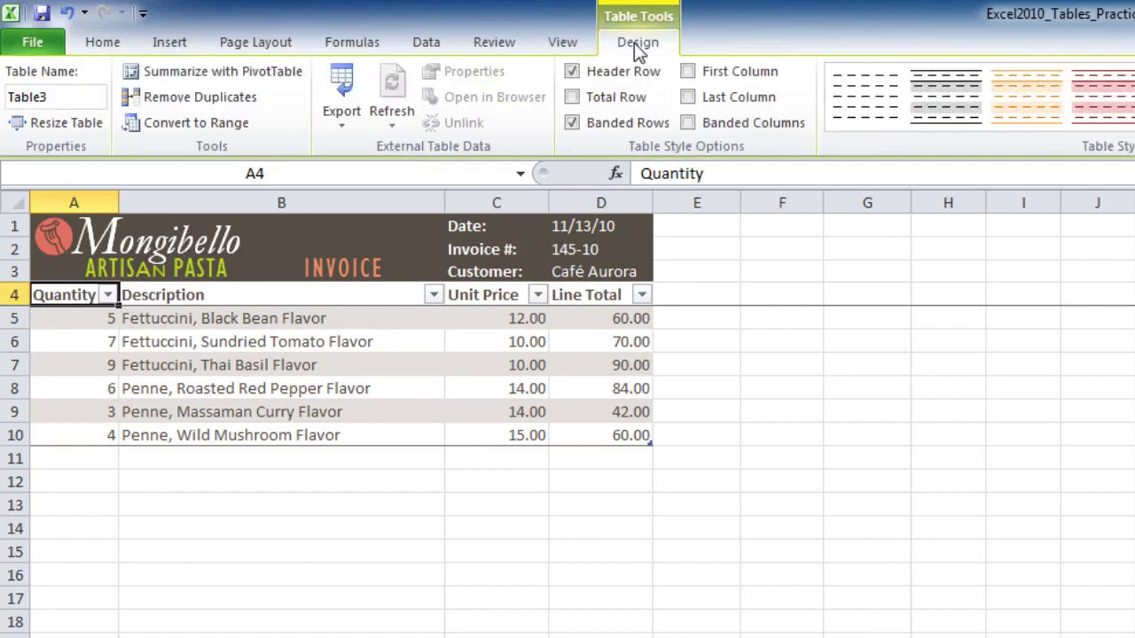
left_click(88, 133)
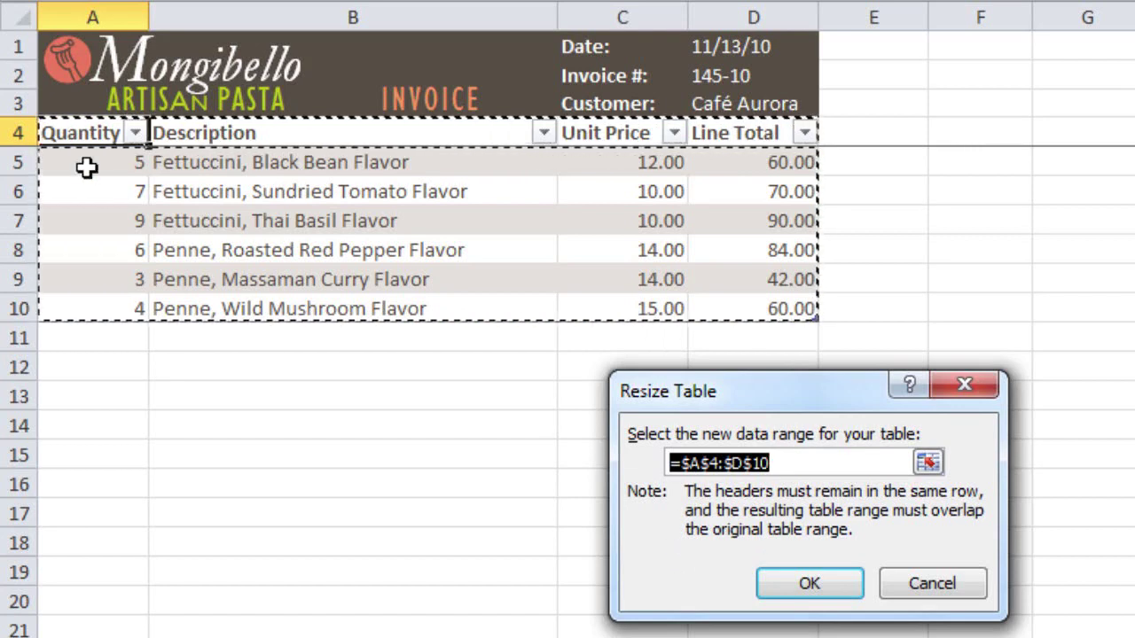
left_click_drag(97, 137, 702, 481)
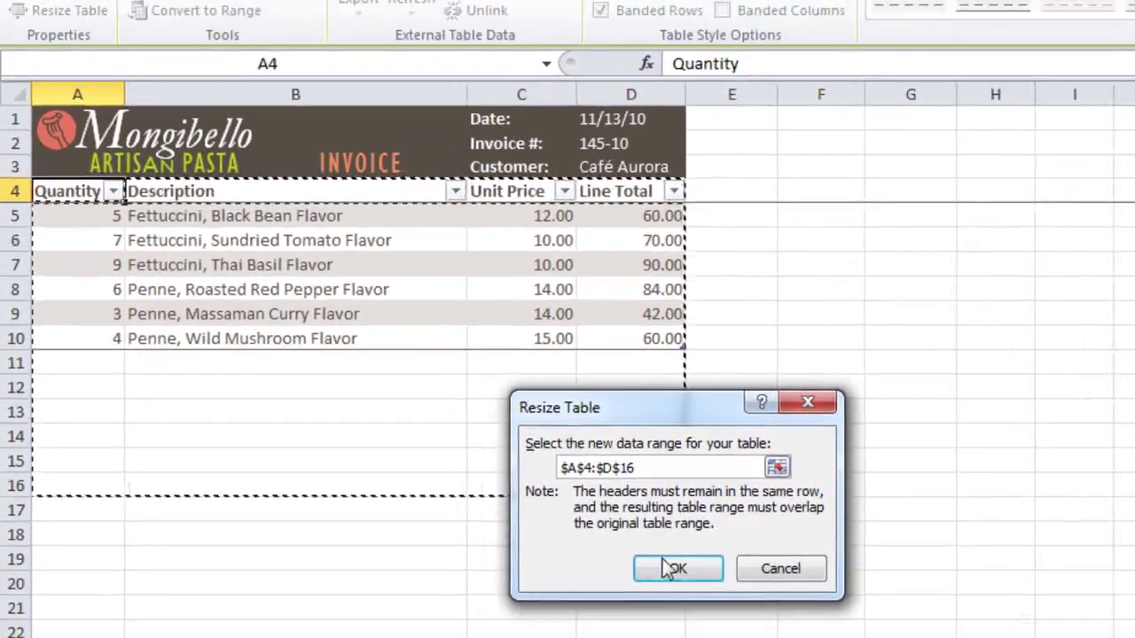
left_click(675, 568)
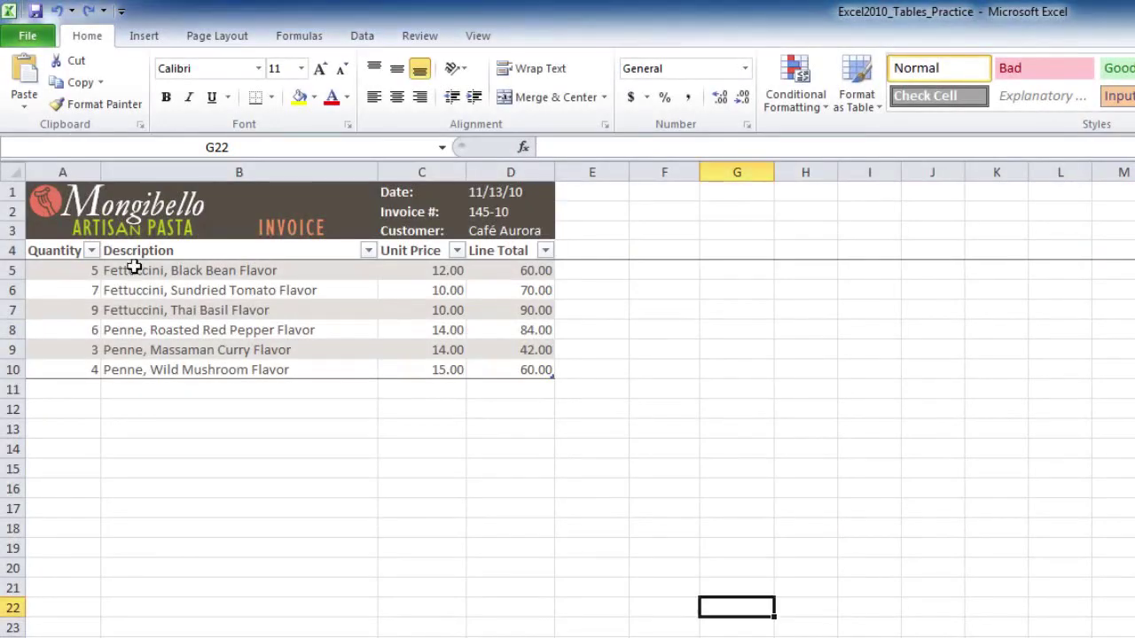
- Restyle the invoice table, applying the red light banded style and choosing a replacement from the Medium table styles
left_click(133, 268)
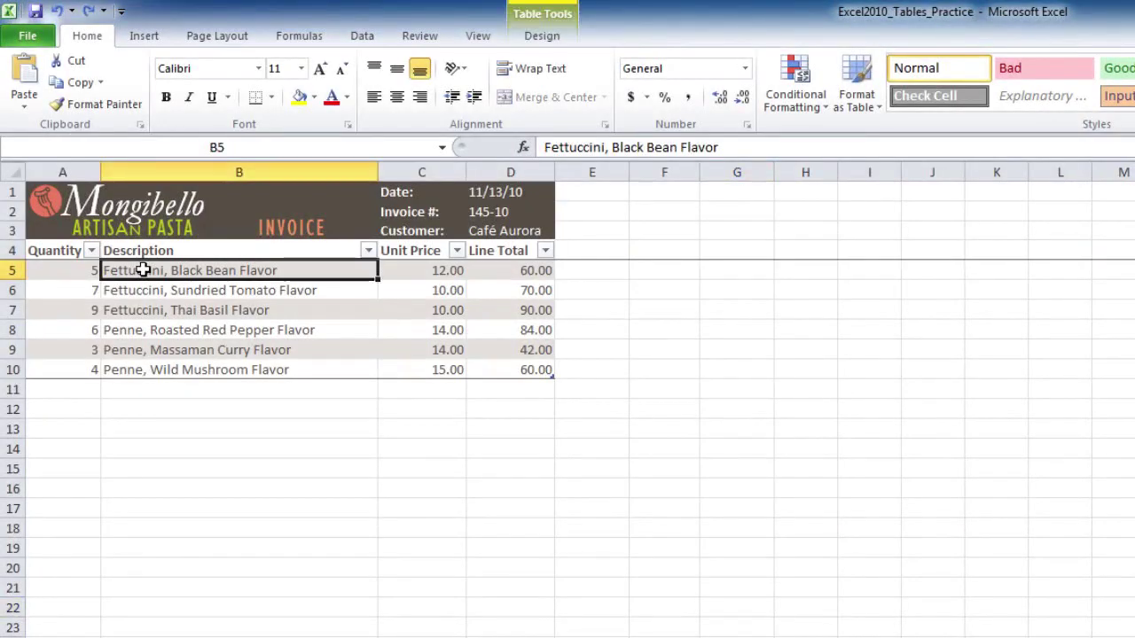
left_click(546, 40)
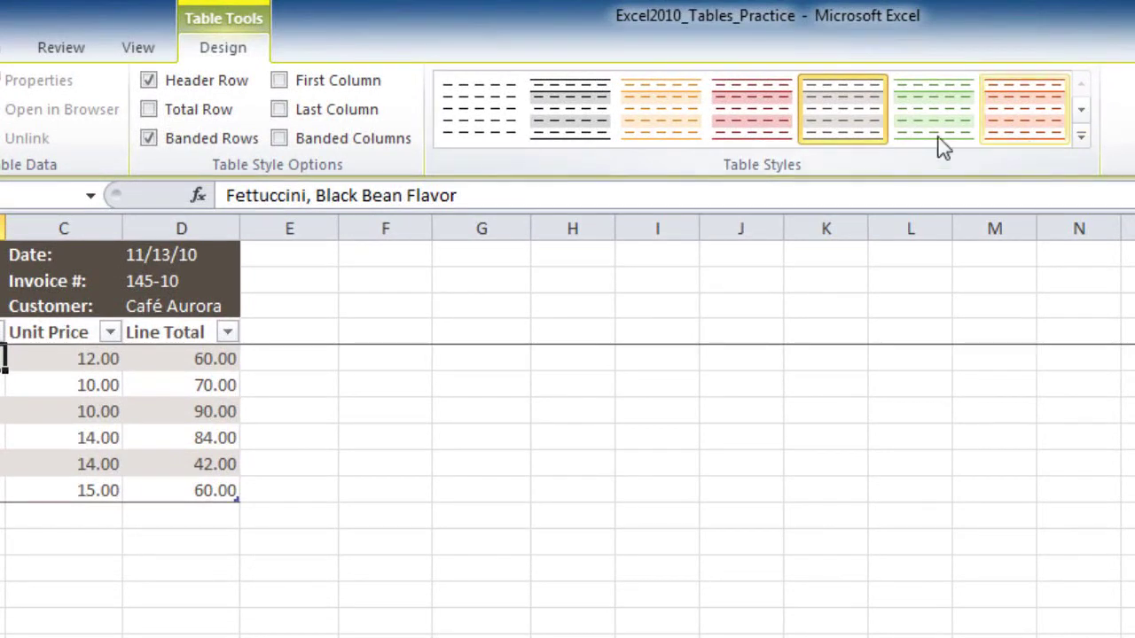
left_click(757, 140)
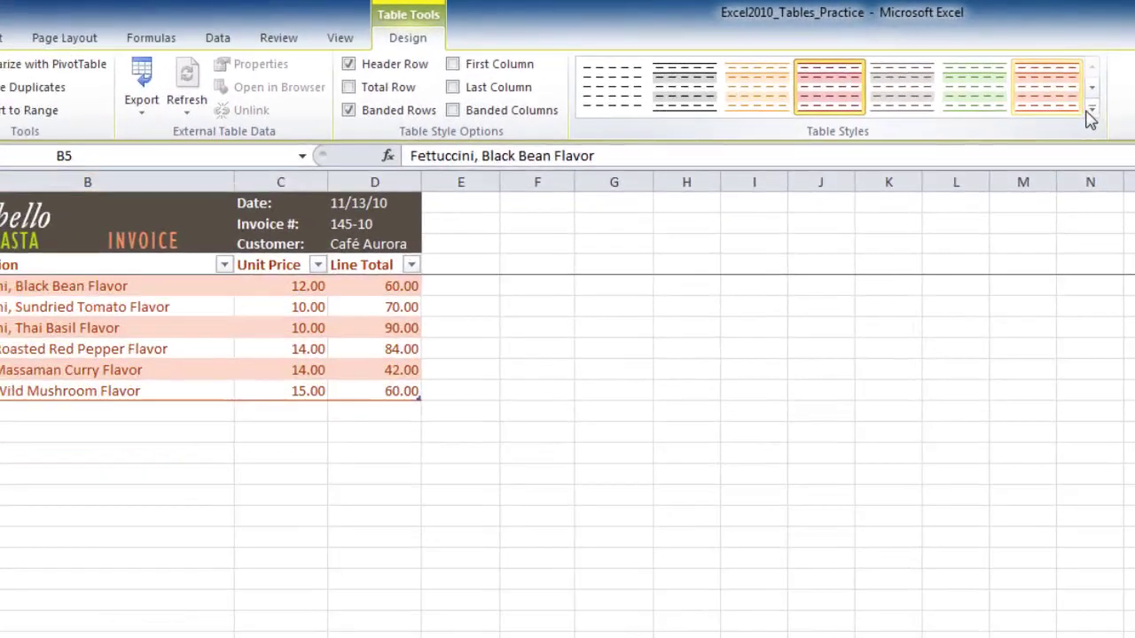
left_click(1083, 129)
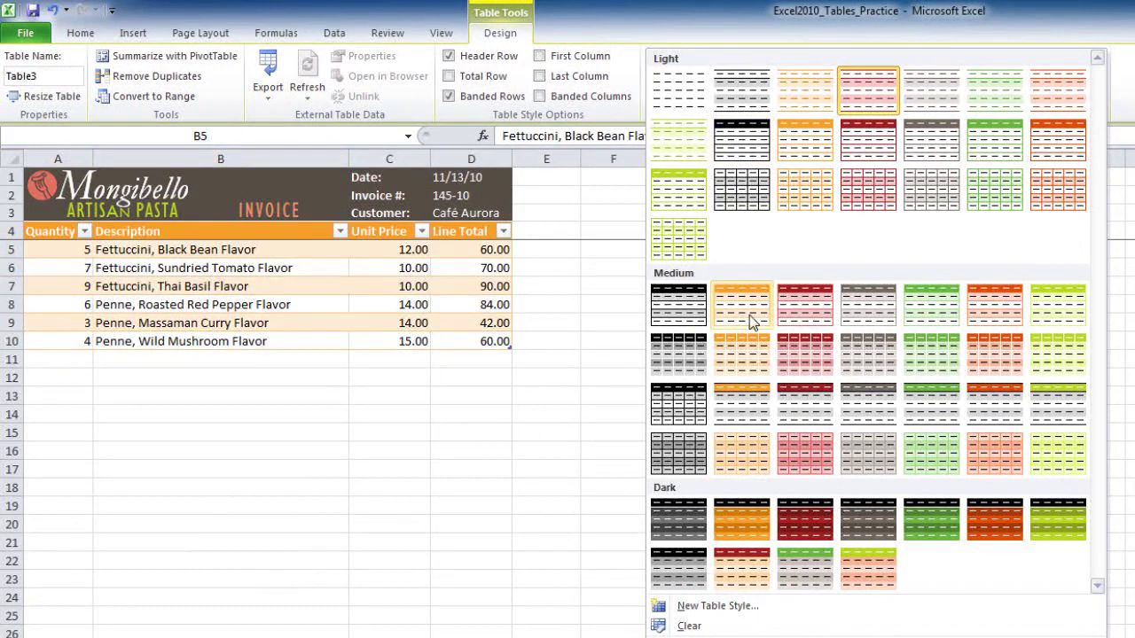
left_click(800, 325)
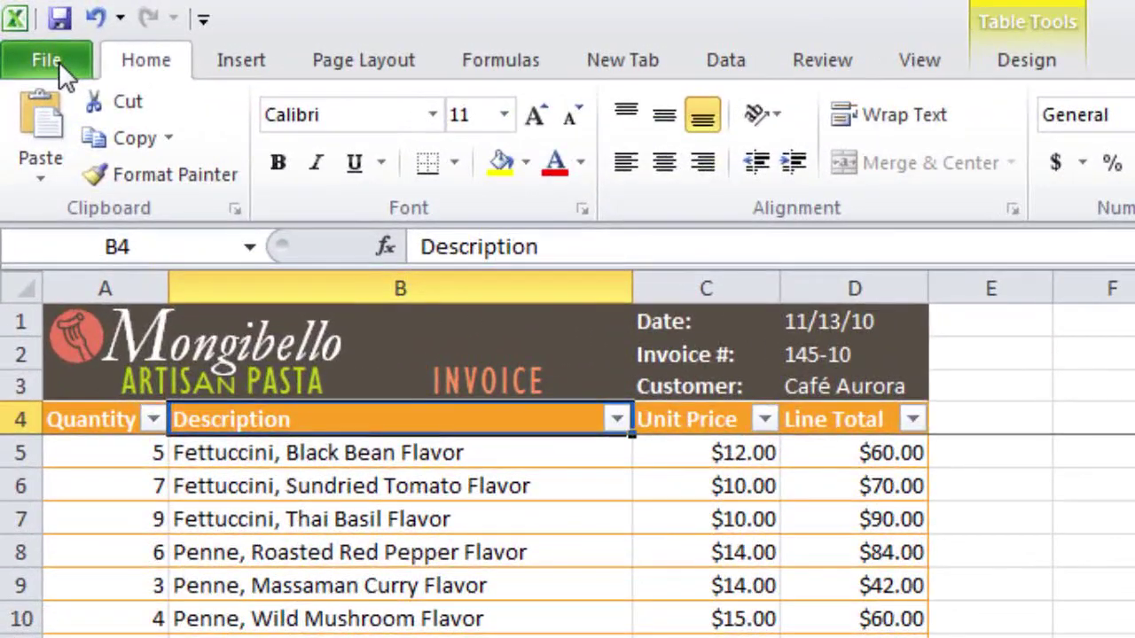
- Create a new workbook from the Expense Report sample template
left_click(58, 61)
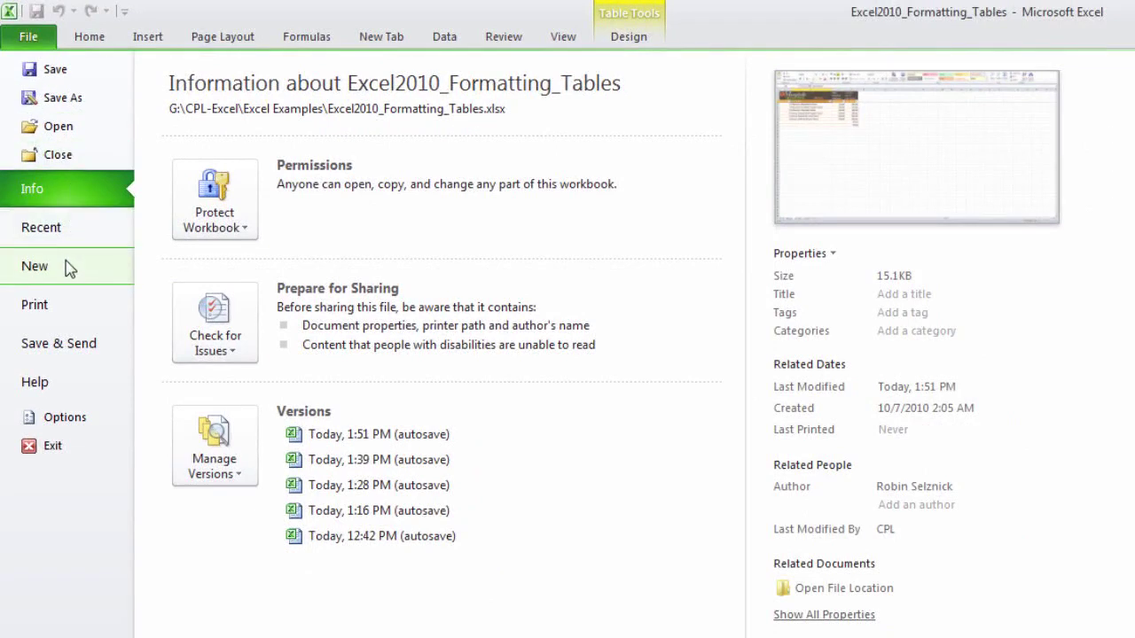
left_click(69, 268)
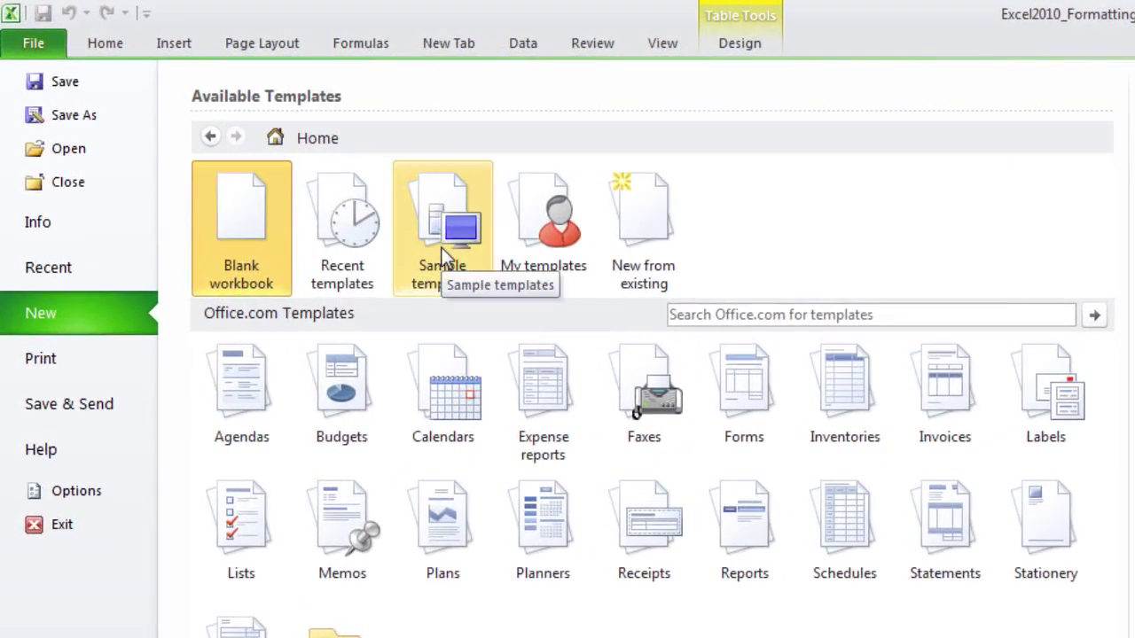
left_click(442, 250)
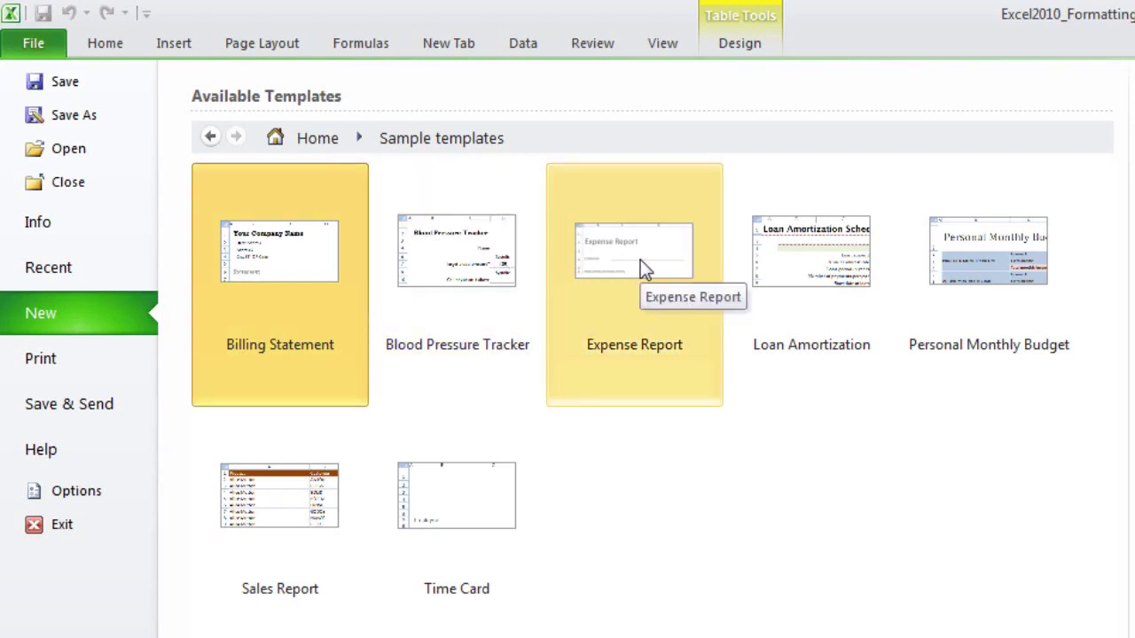
left_click(640, 260)
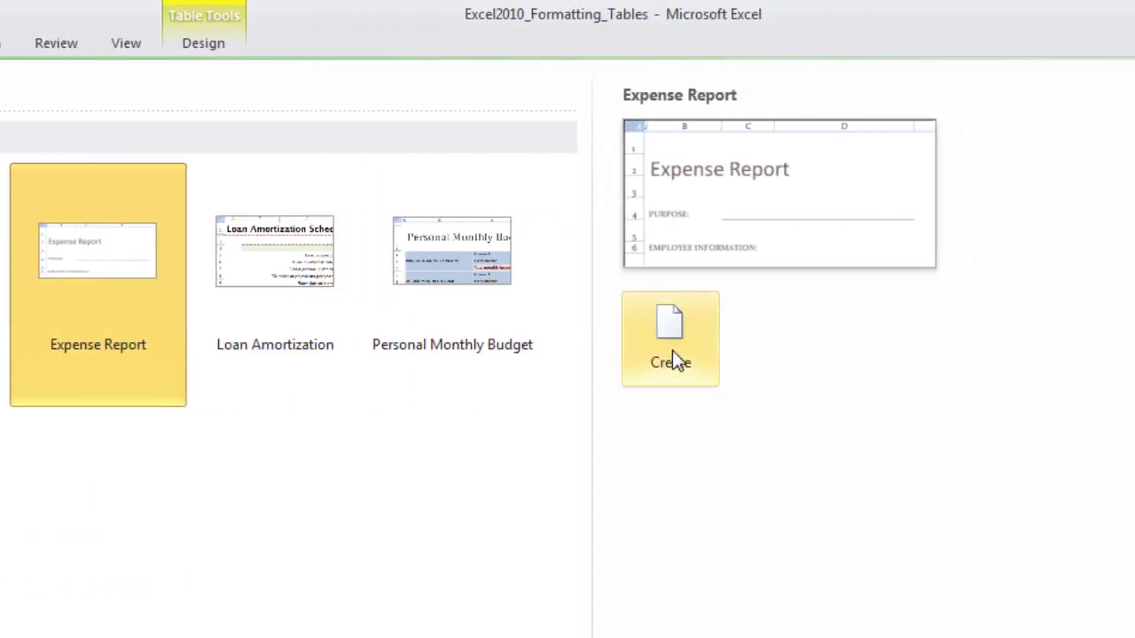
left_click(672, 351)
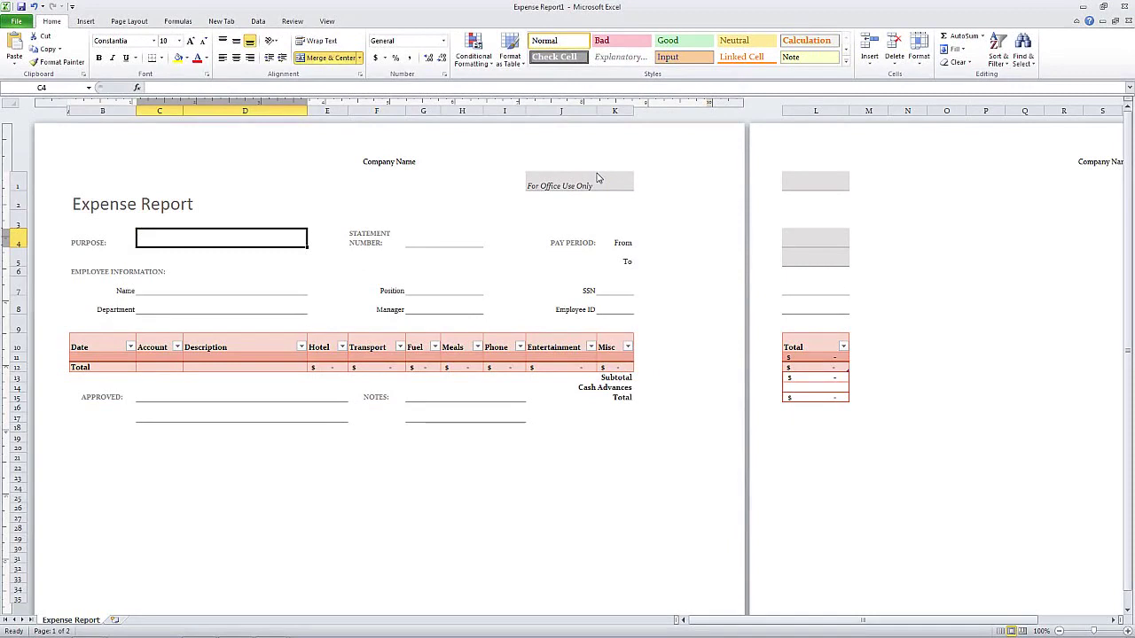
- Browse the sample templates available for creating a new workbook
left_click(16, 20)
left_click(36, 156)
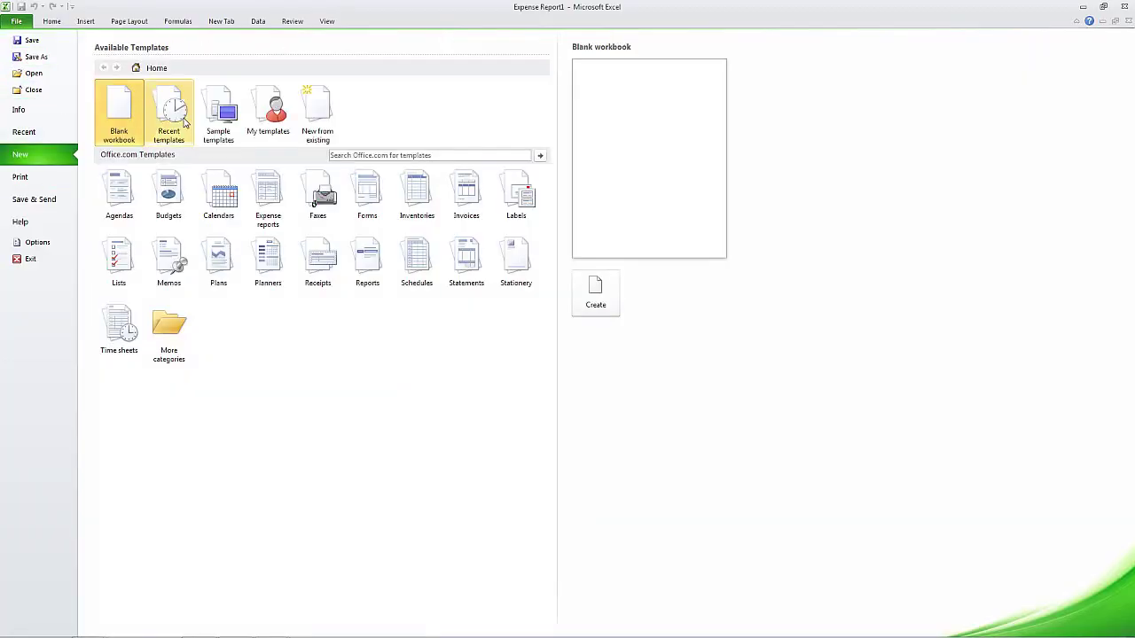
left_click(217, 124)
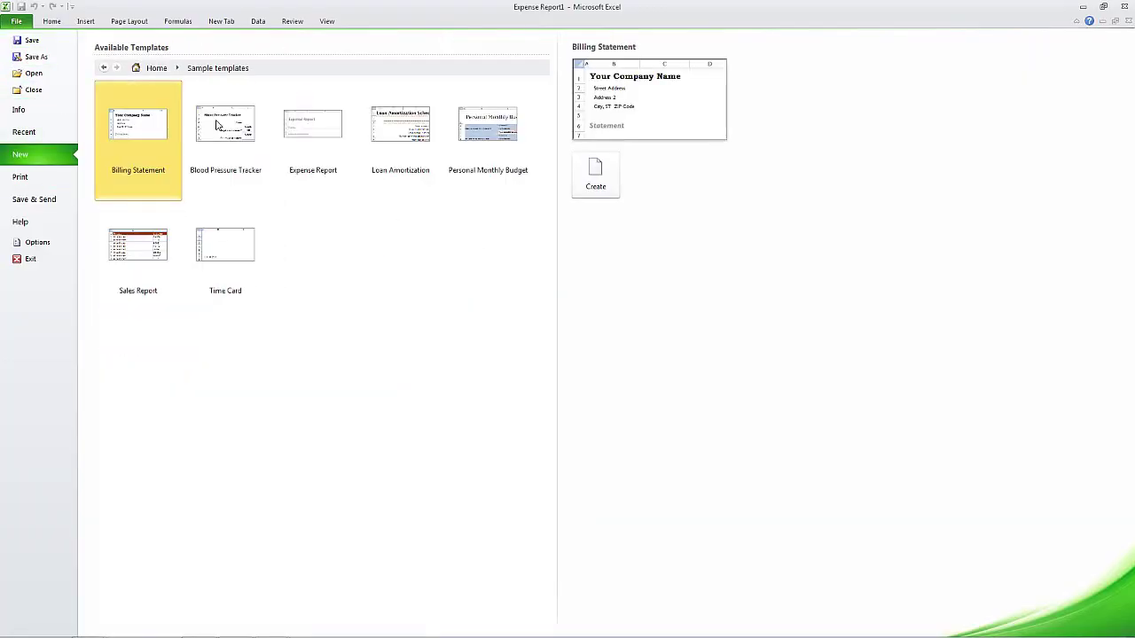
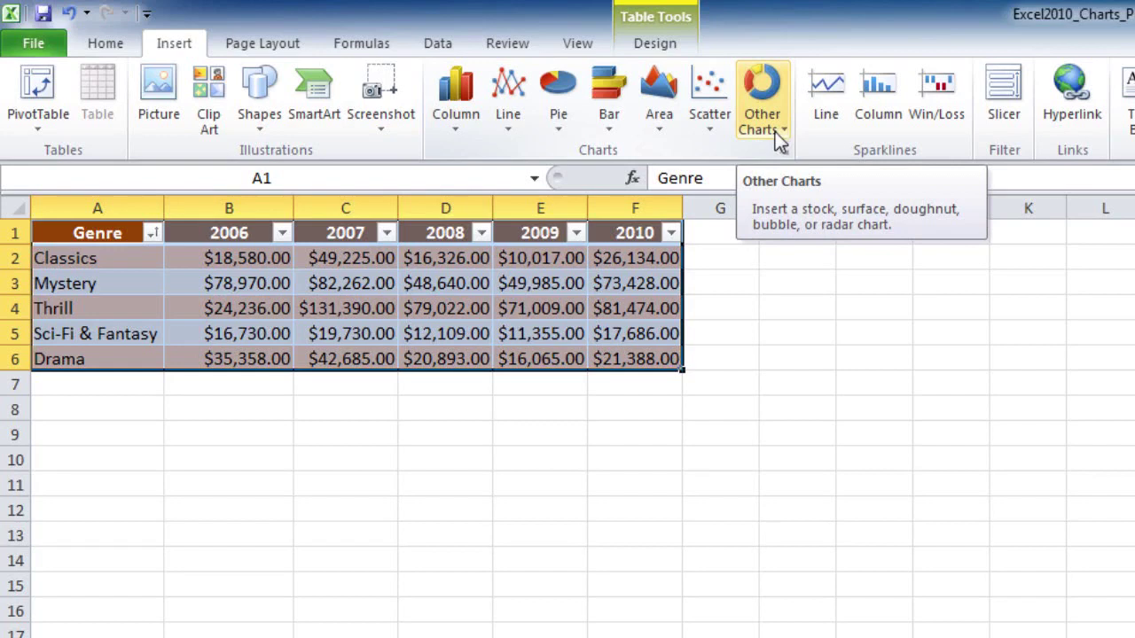
- Insert a 2-D clustered column chart from the selected book sales table and move it below the data
left_click(462, 122)
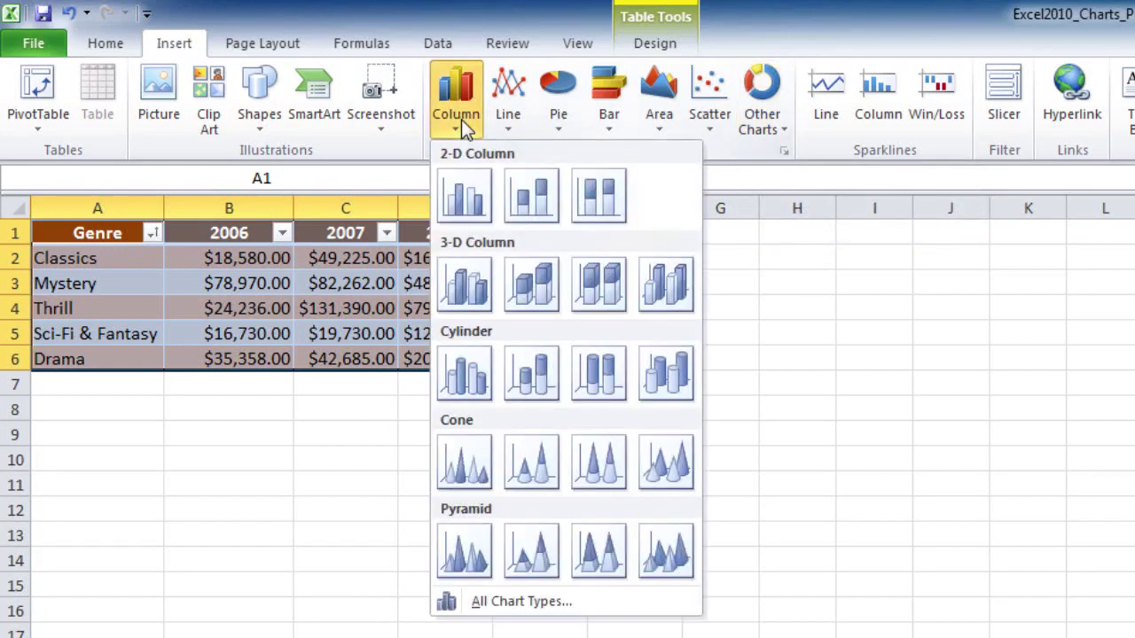
left_click(490, 205)
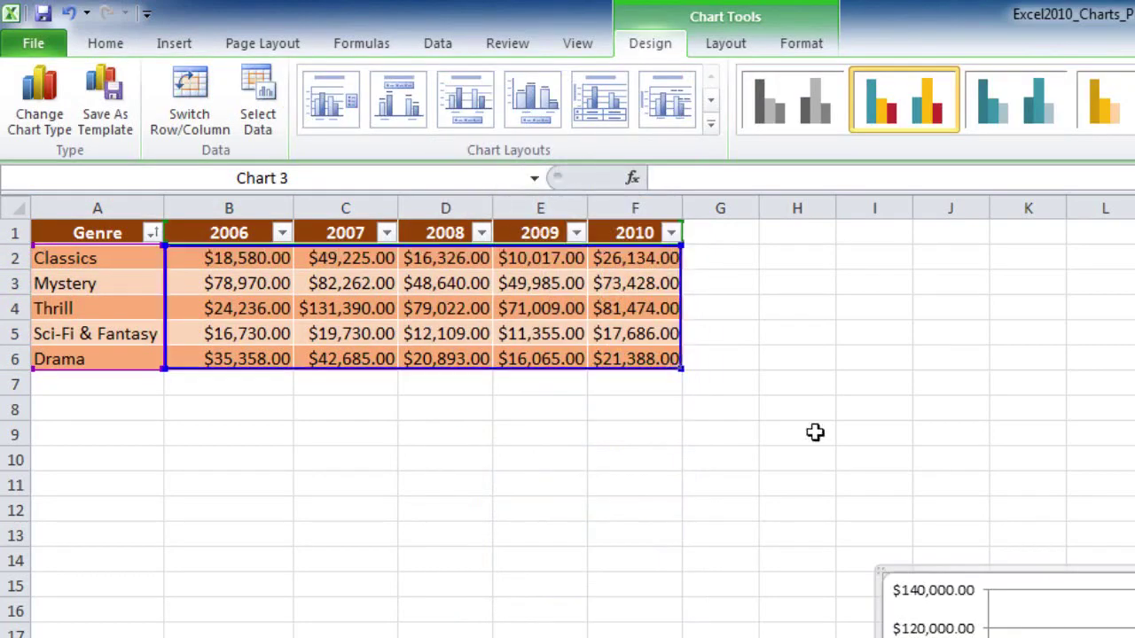
left_click_drag(970, 578, 264, 488)
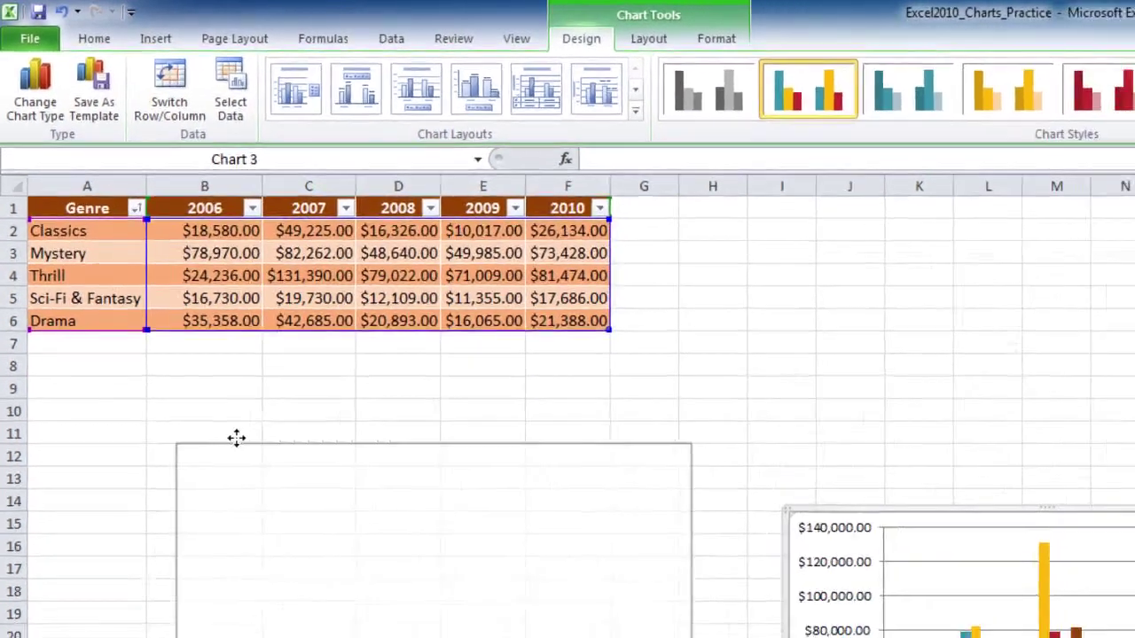
left_click_drag(236, 437, 209, 429)
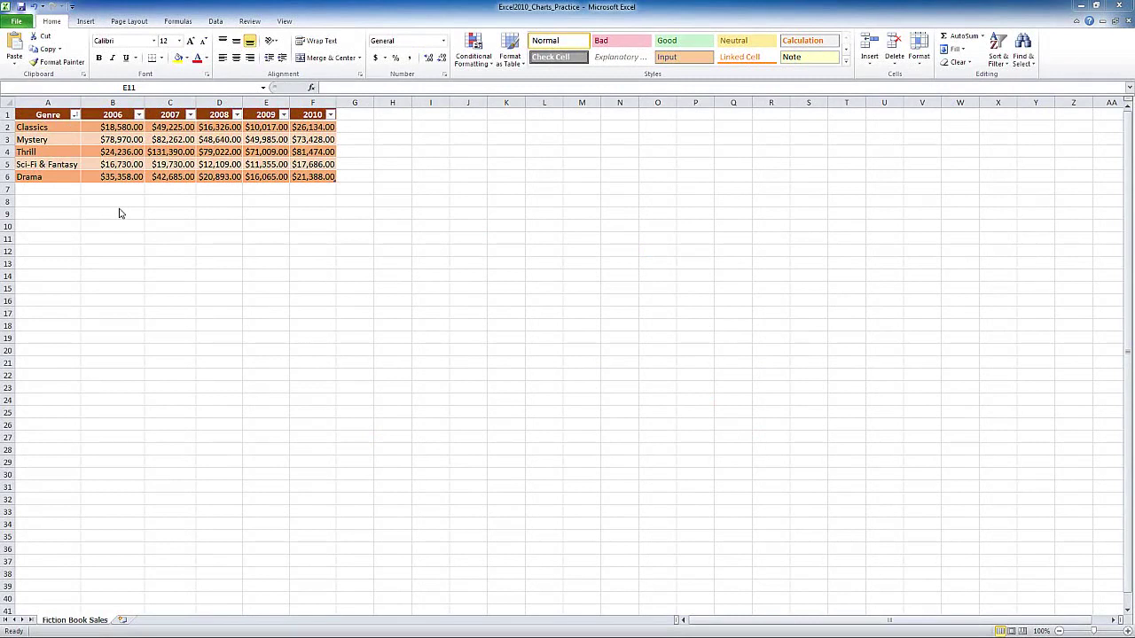
- Chart the sales data in A1:F6 as a 2-D clustered column chart, with its upper-left corner placed near B13
left_click(27, 115)
left_click_drag(53, 126, 284, 217)
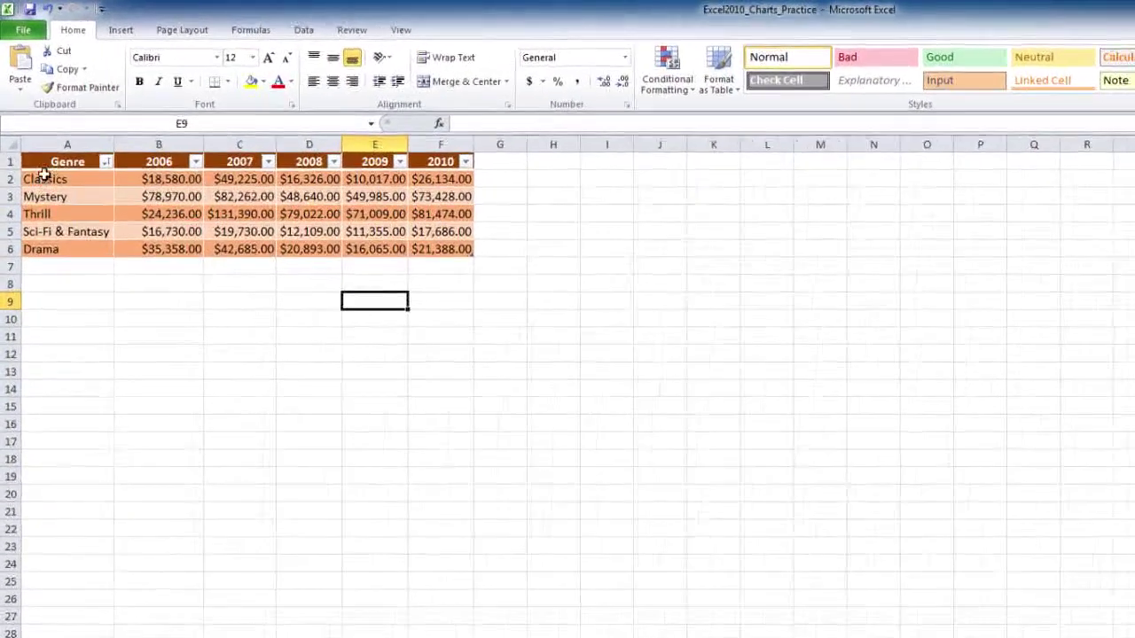
left_click(51, 122)
left_click_drag(51, 122, 321, 189)
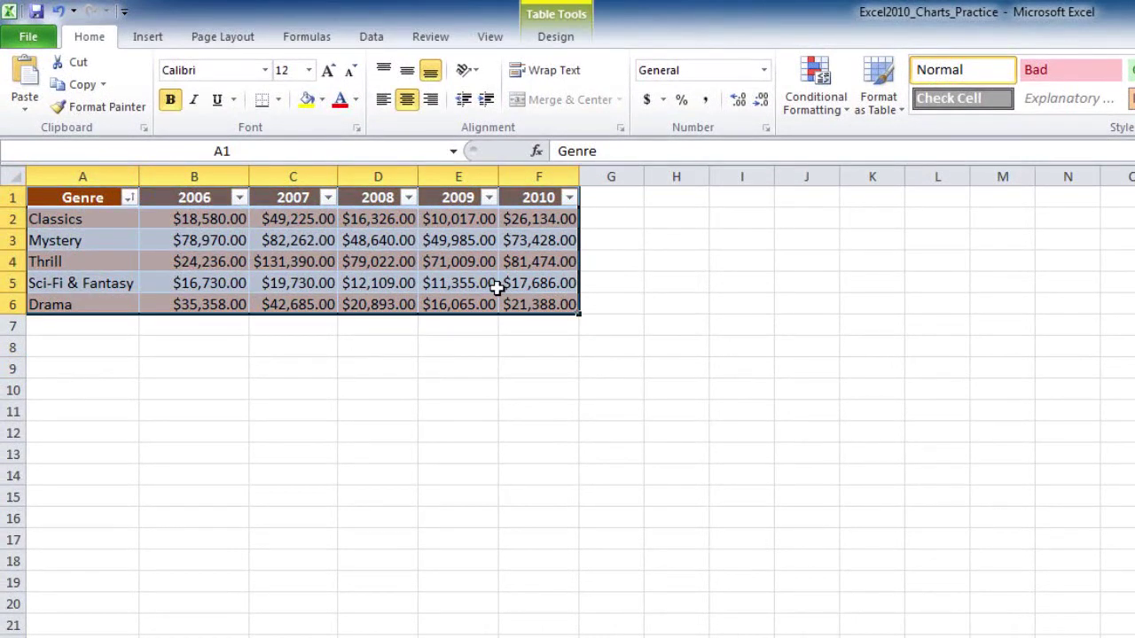
left_click(152, 39)
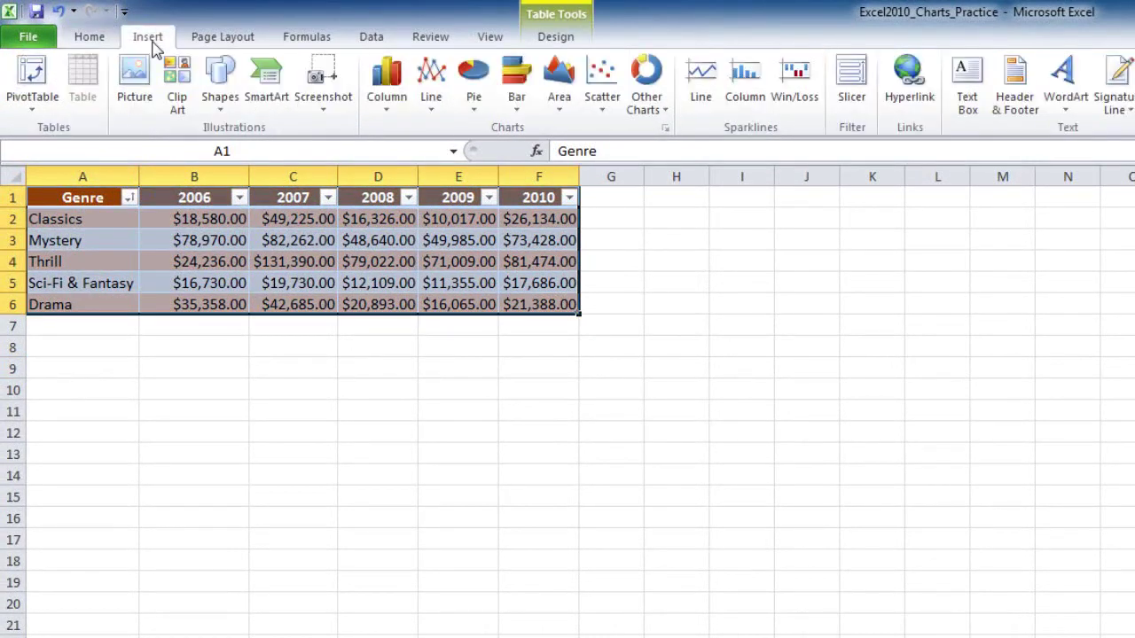
left_click(394, 99)
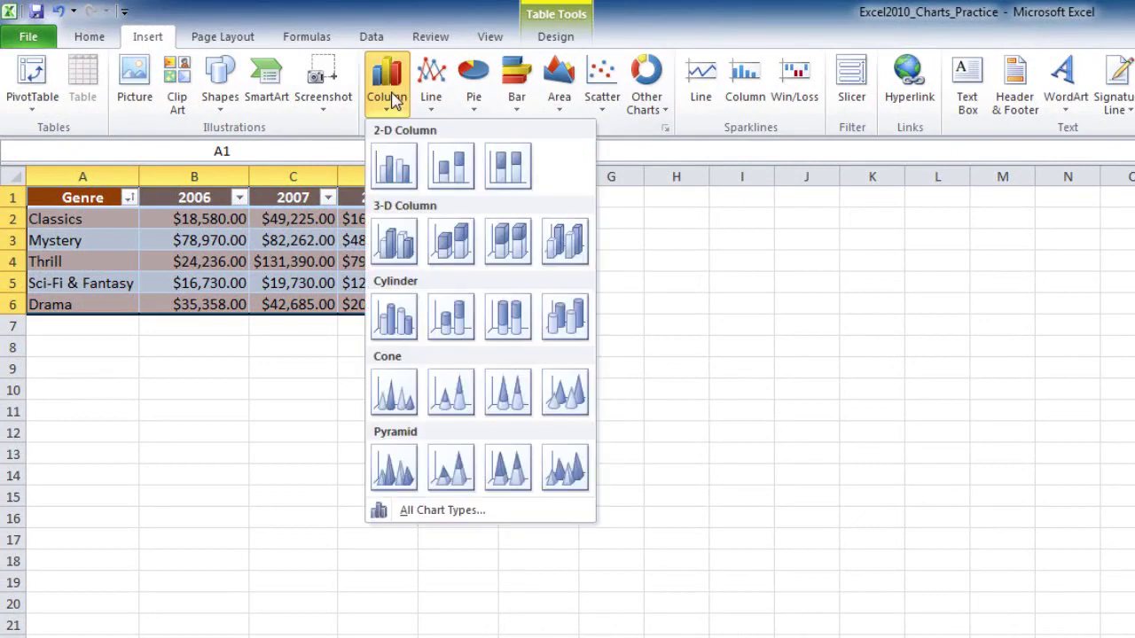
left_click(401, 169)
left_click_drag(789, 485, 206, 444)
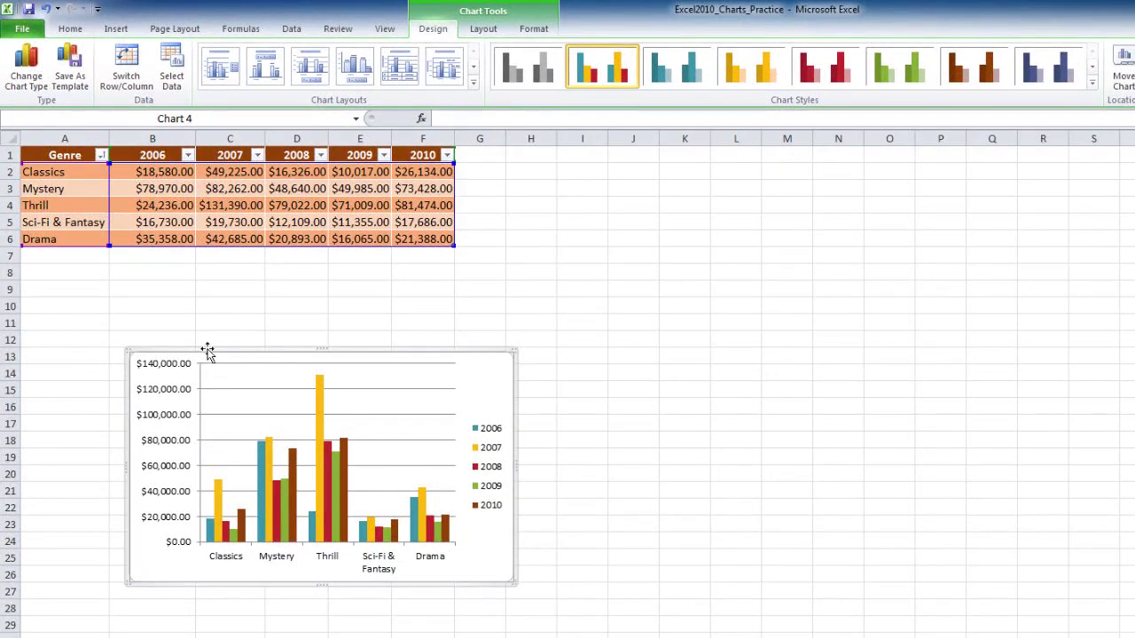
- Change the book sales chart from clustered columns to the basic Pie type
right_click(208, 353)
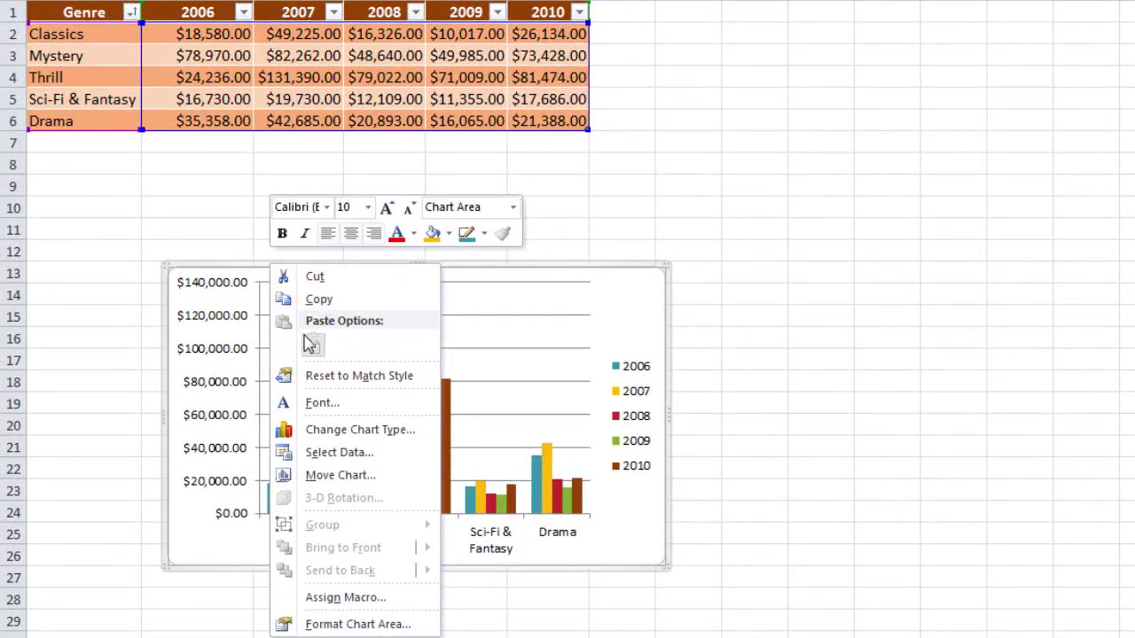
left_click(363, 431)
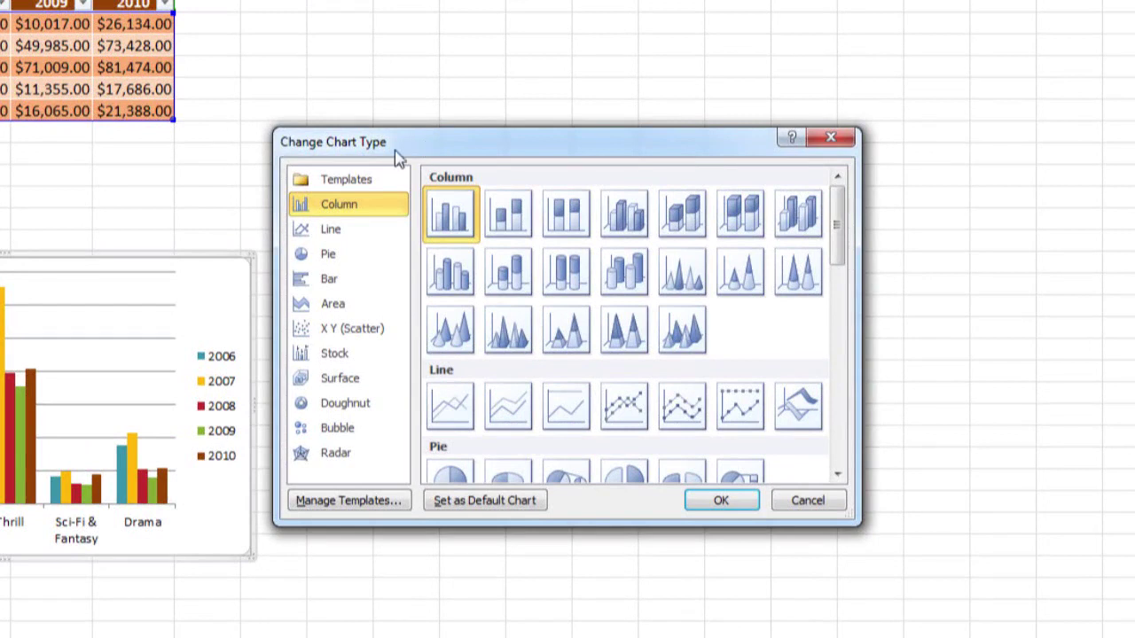
left_click(365, 232)
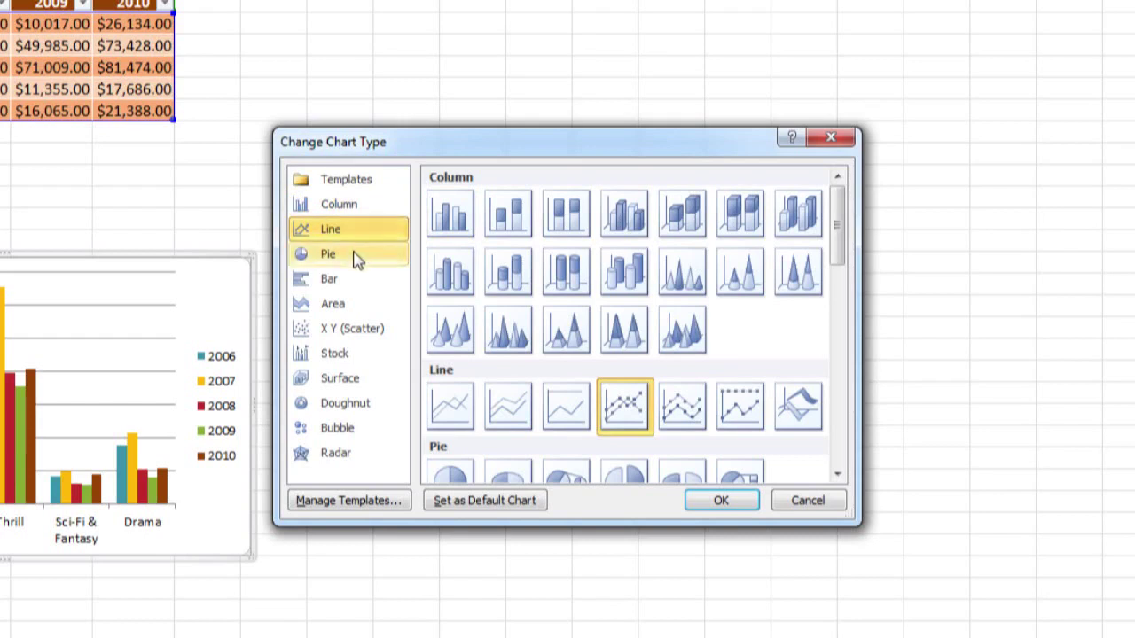
left_click(357, 257)
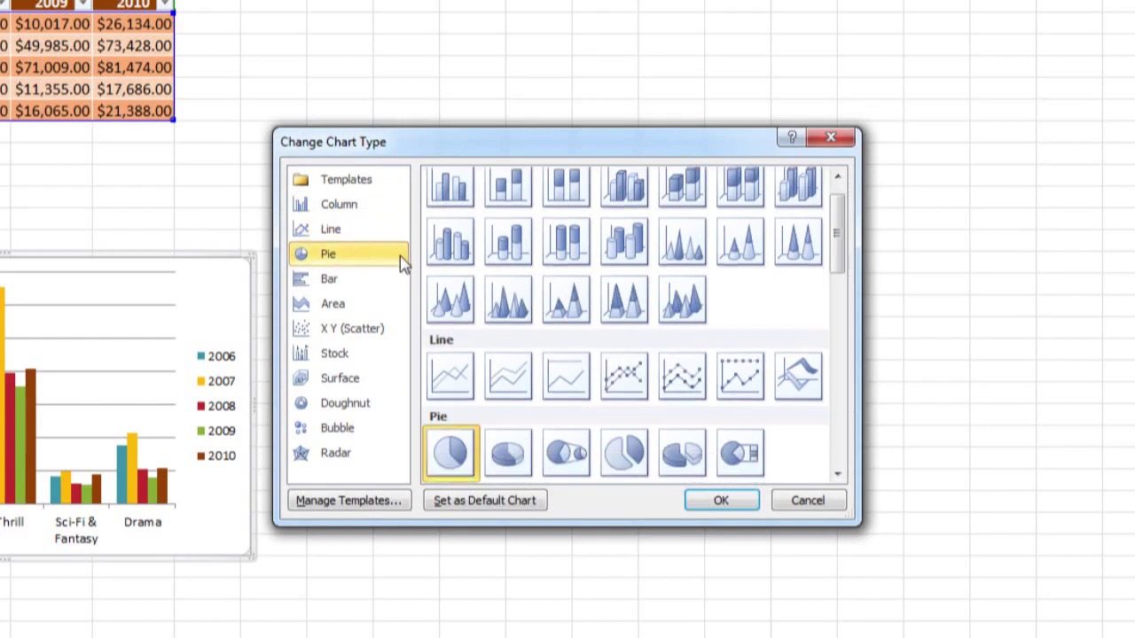
left_click(721, 500)
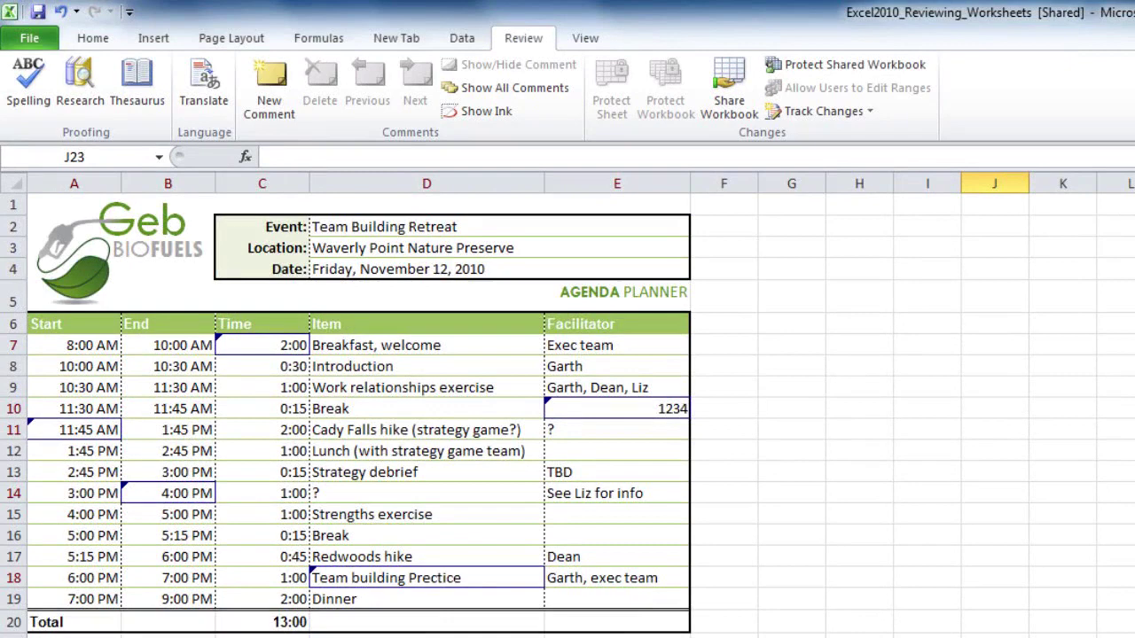
- Examine the cells marked as tracked changes in the agenda planner's Time, End, Item and Facilitator columns
left_click(447, 636)
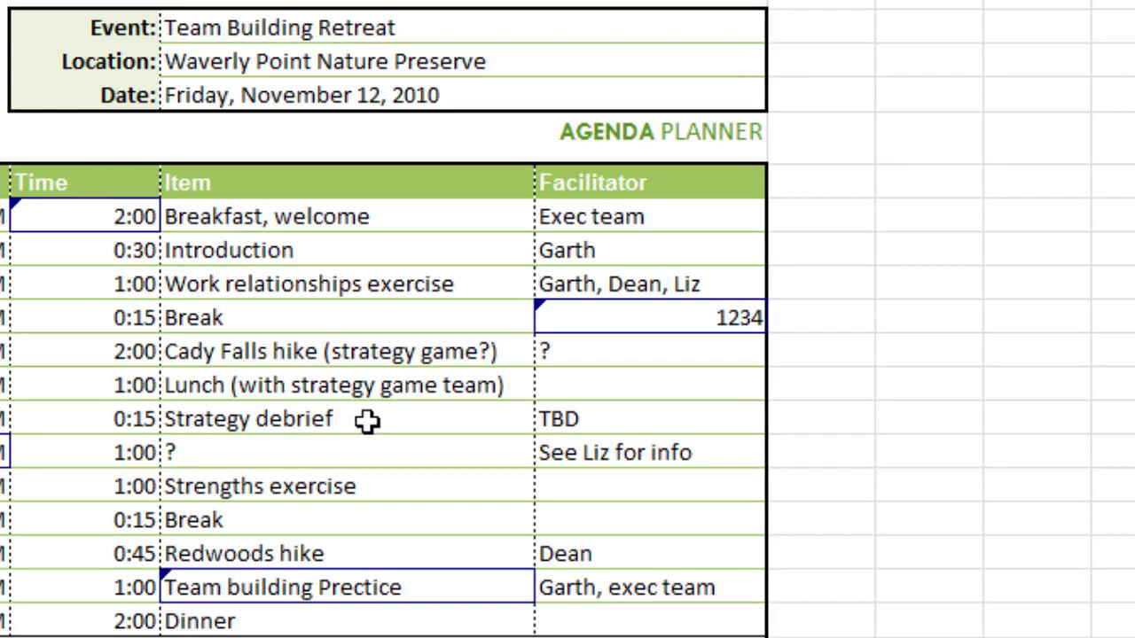
mouse_move(726, 314)
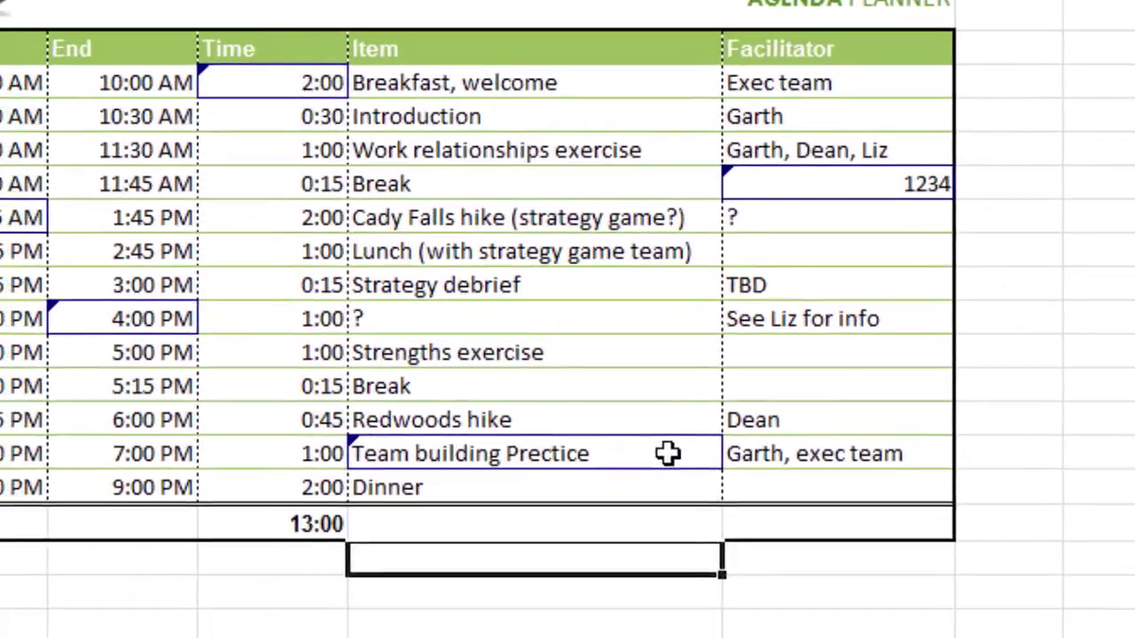
mouse_move(668, 453)
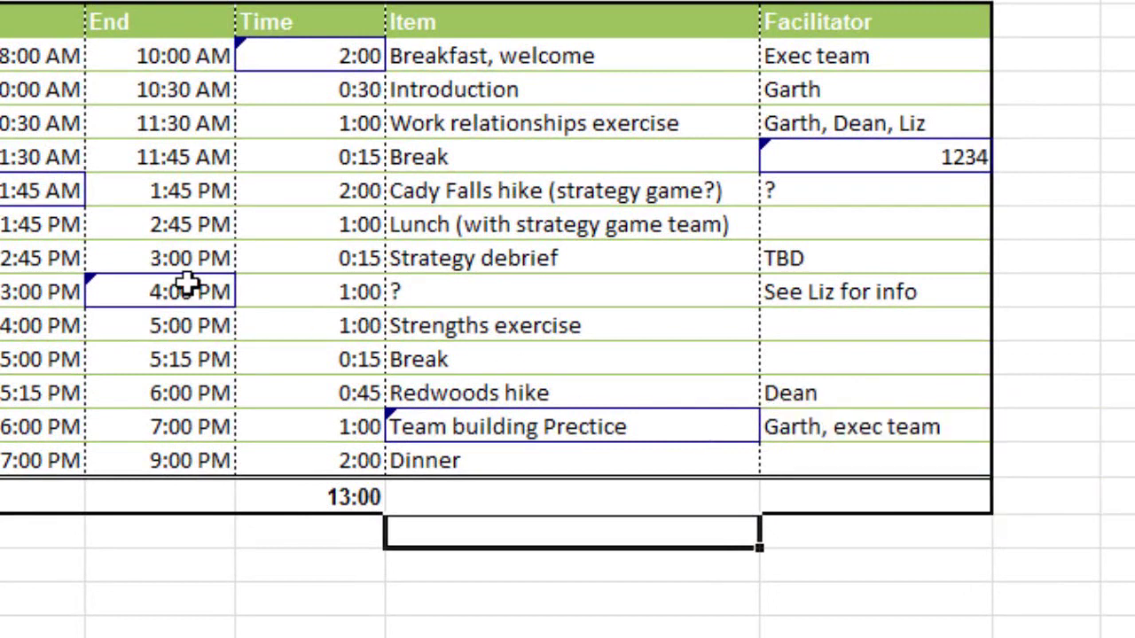
mouse_move(188, 284)
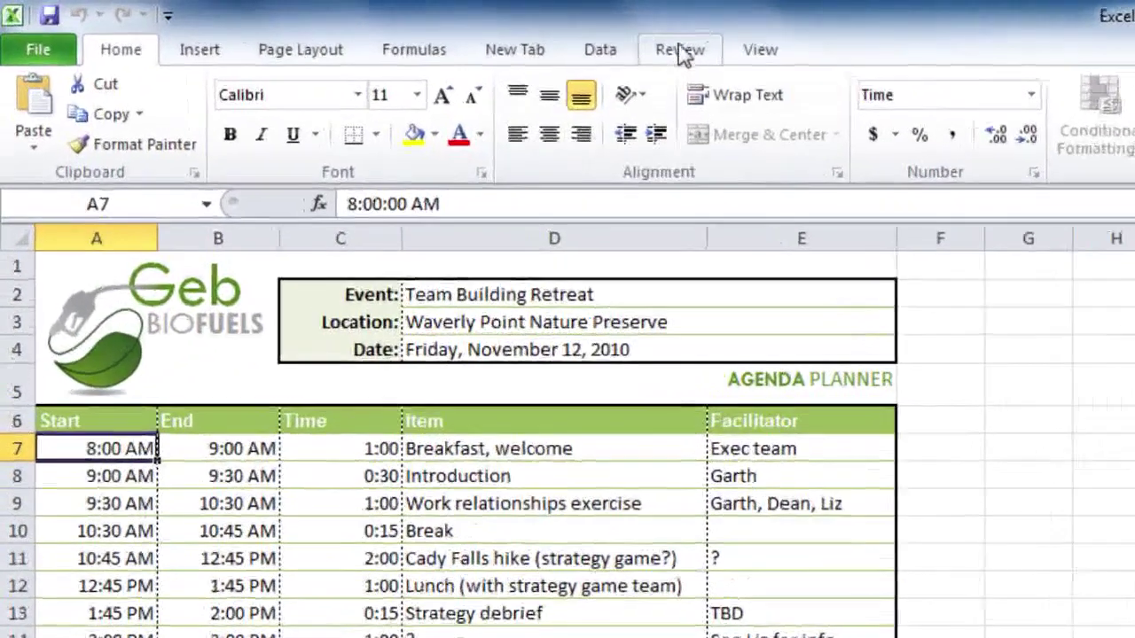
- Turn on change tracking for the agenda workbook, highlighting changes on screen since it was last saved
left_click(739, 55)
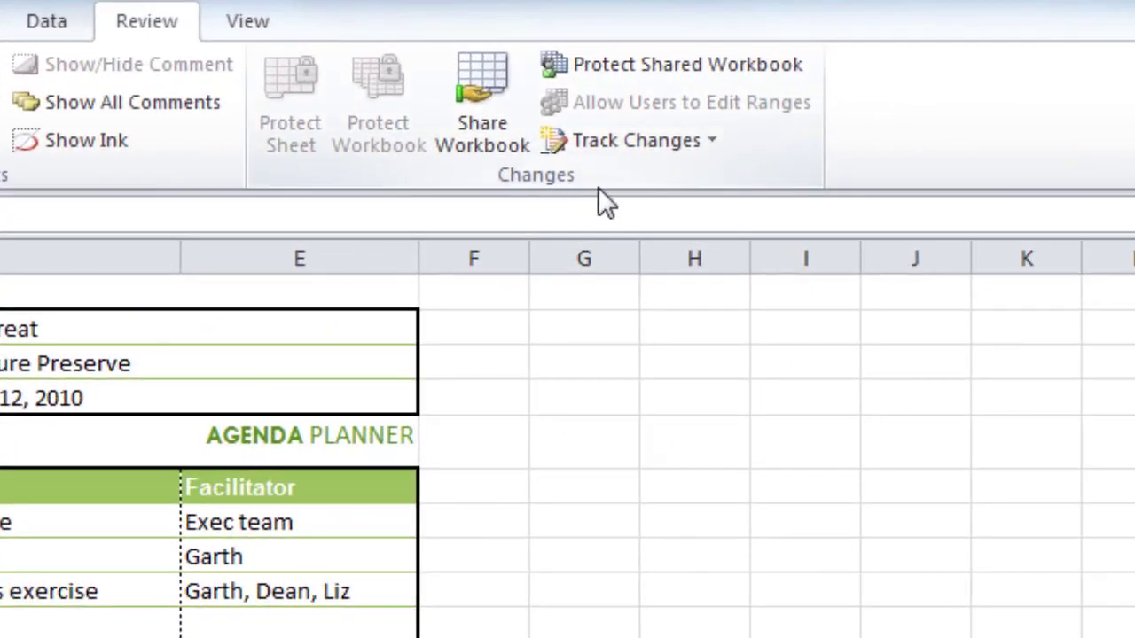
left_click(712, 144)
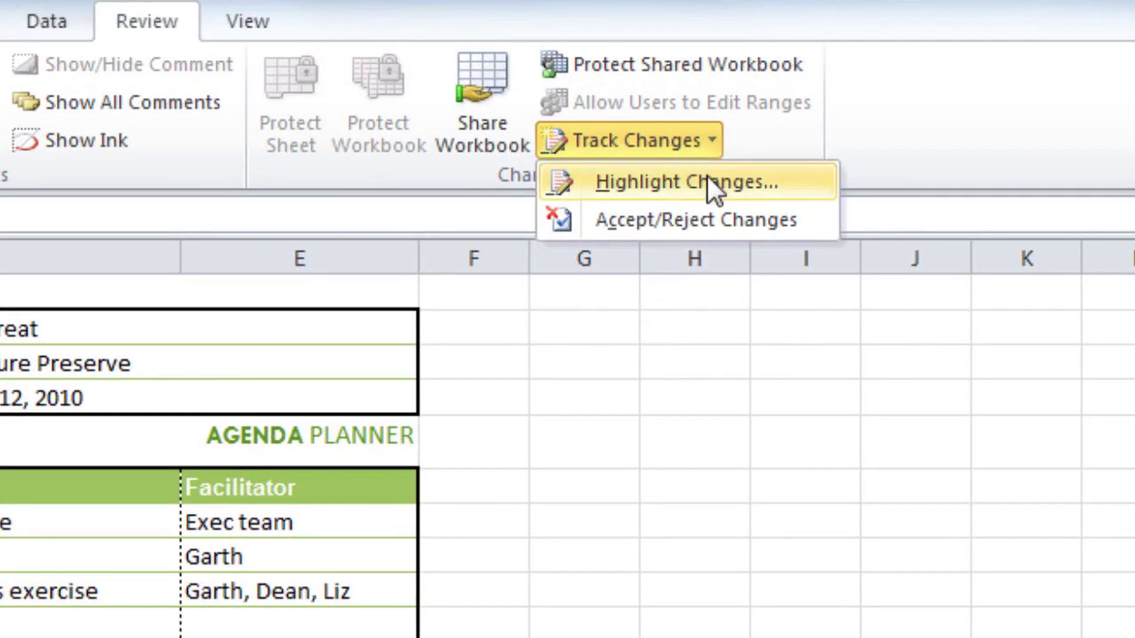
left_click(708, 181)
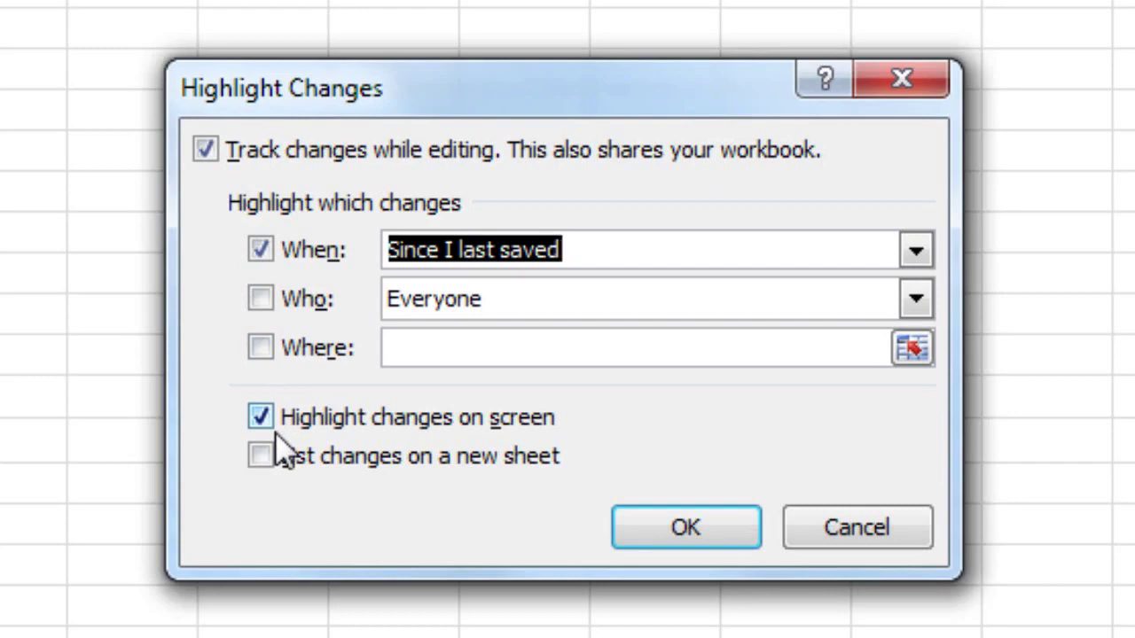
left_click(712, 519)
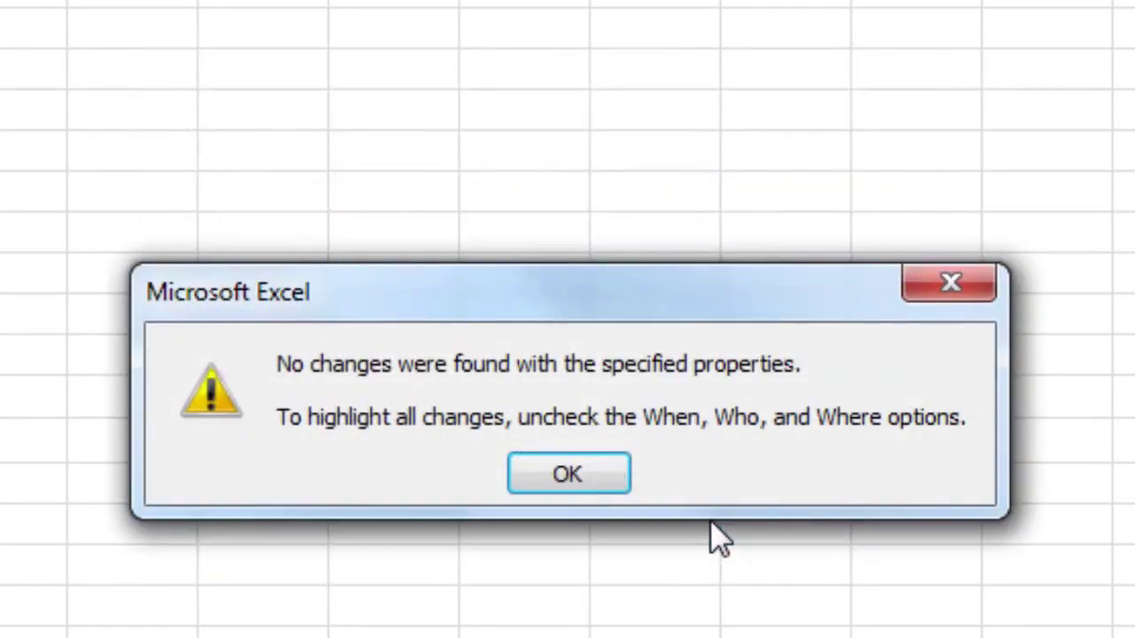
- Replace the 9:00 AM agenda item in D8 with "Production"
left_click(568, 474)
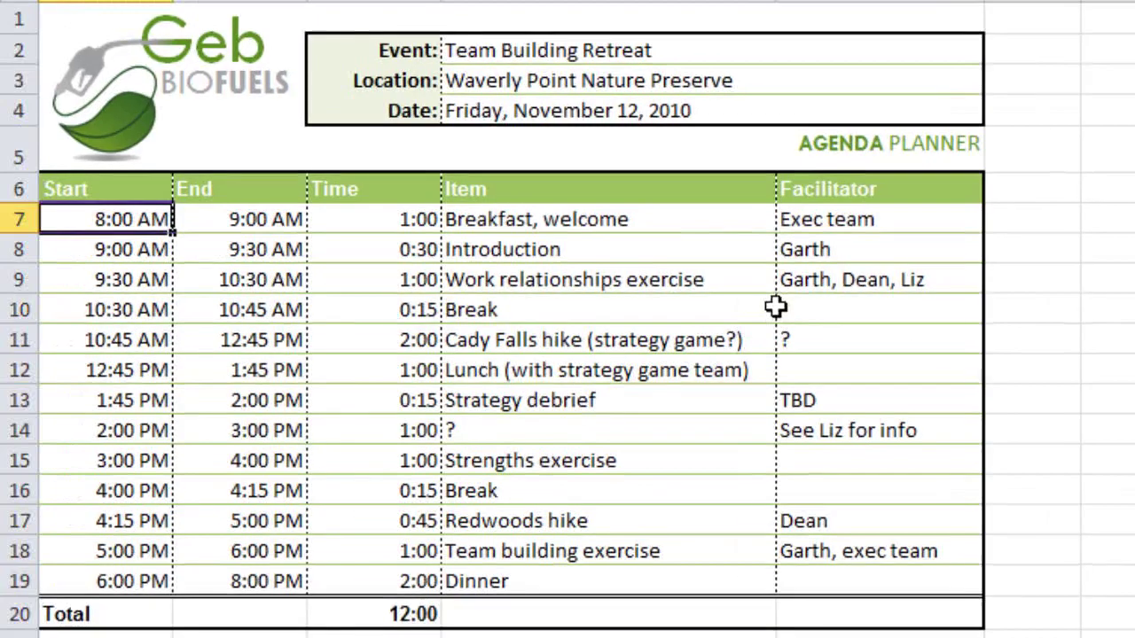
double_click(590, 248)
left_click_drag(590, 249, 436, 251)
type("Production")
left_click(562, 310)
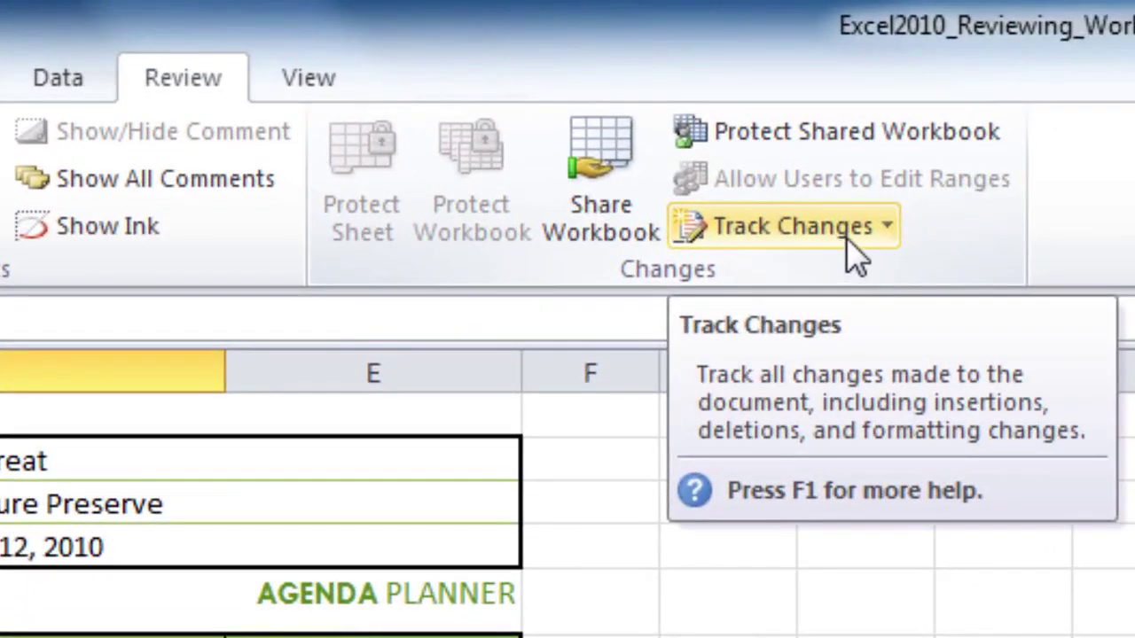
- Turn off change tracking for the agenda workbook and remove it from shared use
left_click(853, 235)
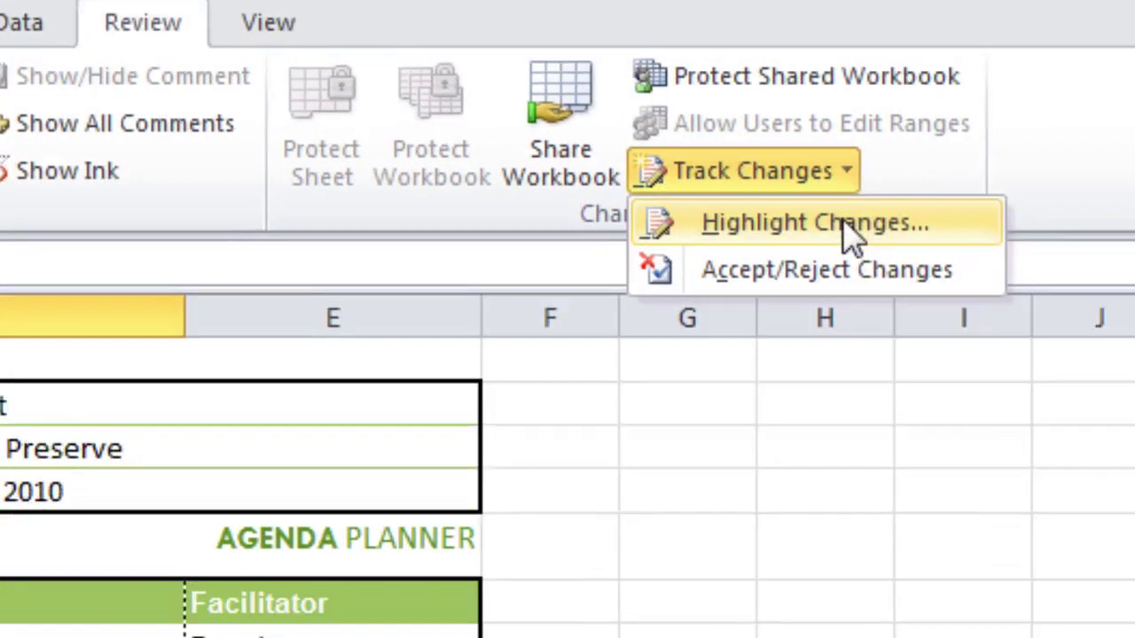
left_click(891, 286)
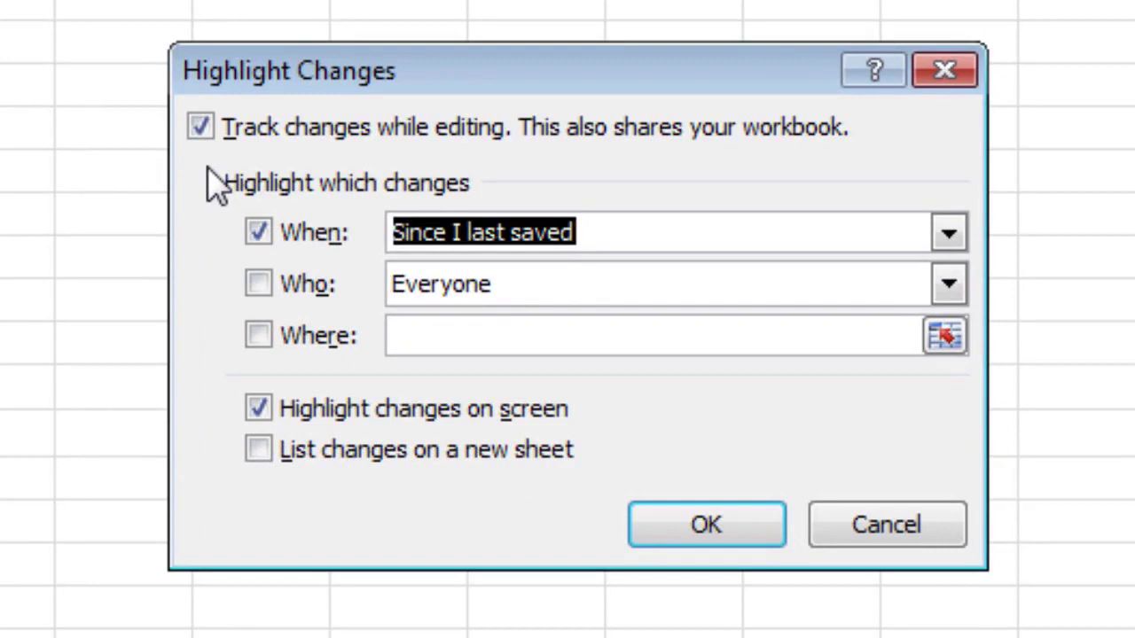
left_click(200, 126)
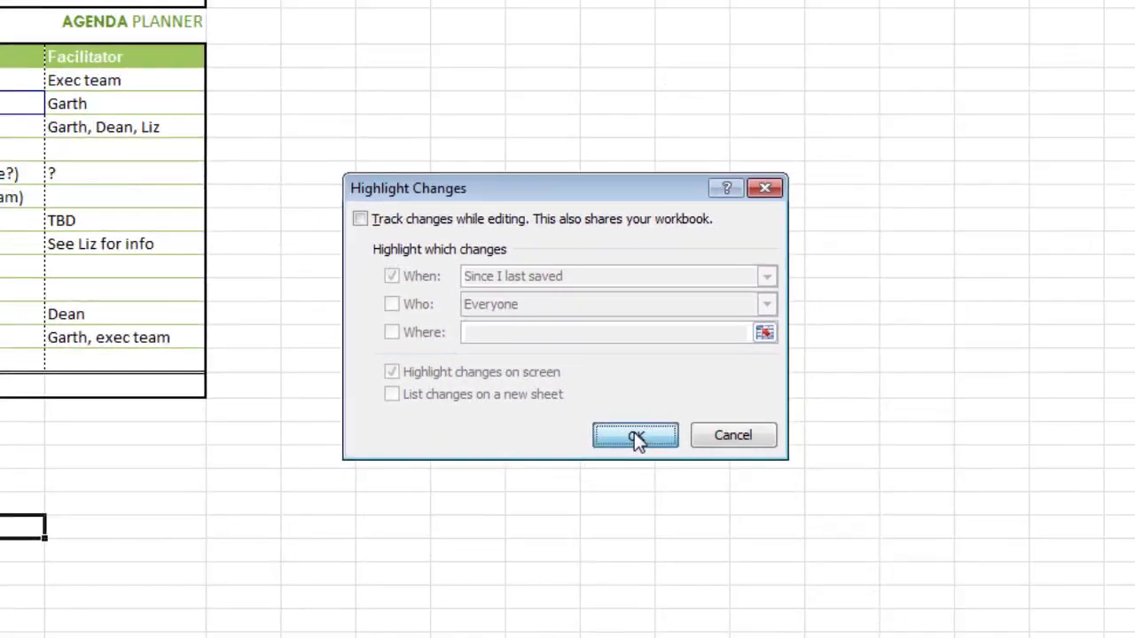
left_click(706, 524)
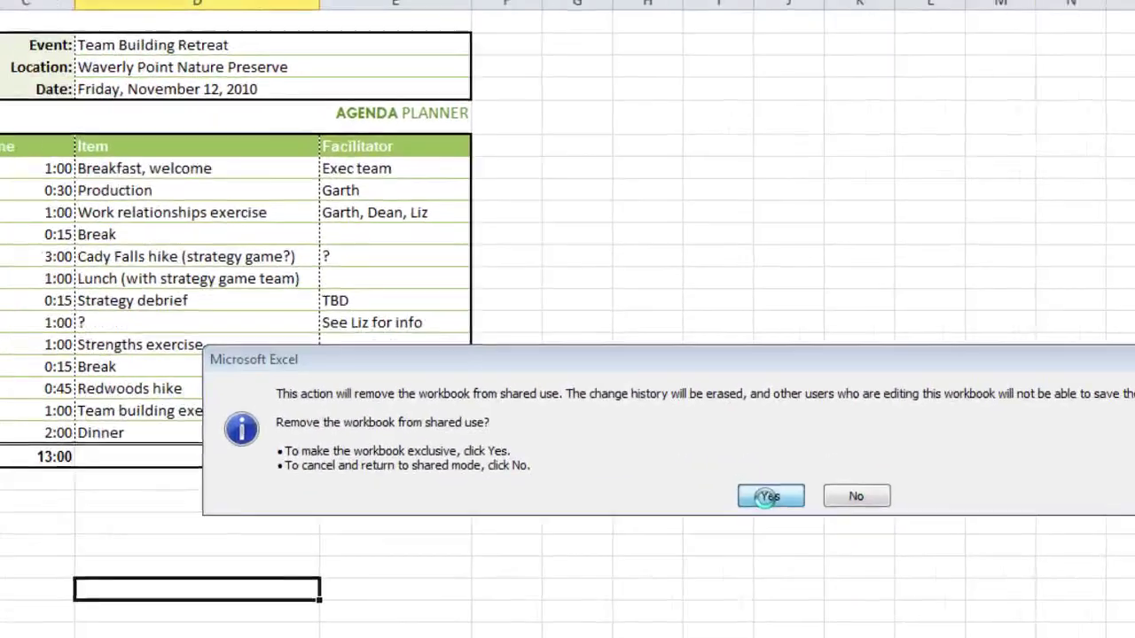
left_click(768, 496)
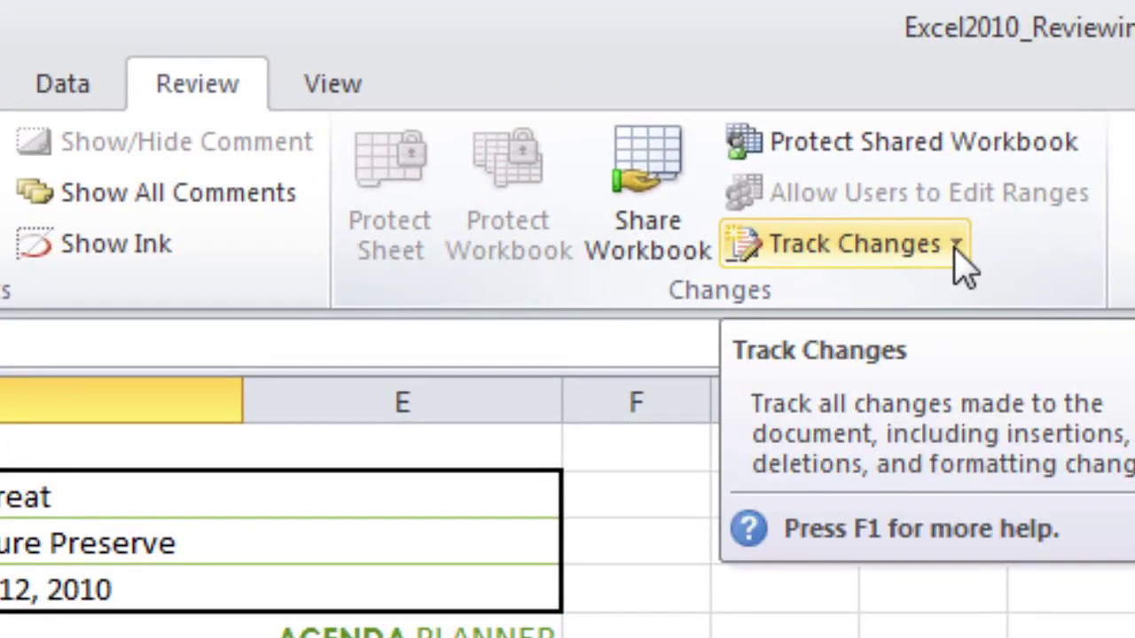
- Start the accept-or-reject review of everyone's not yet reviewed changes, and read the change note on D8
left_click(955, 249)
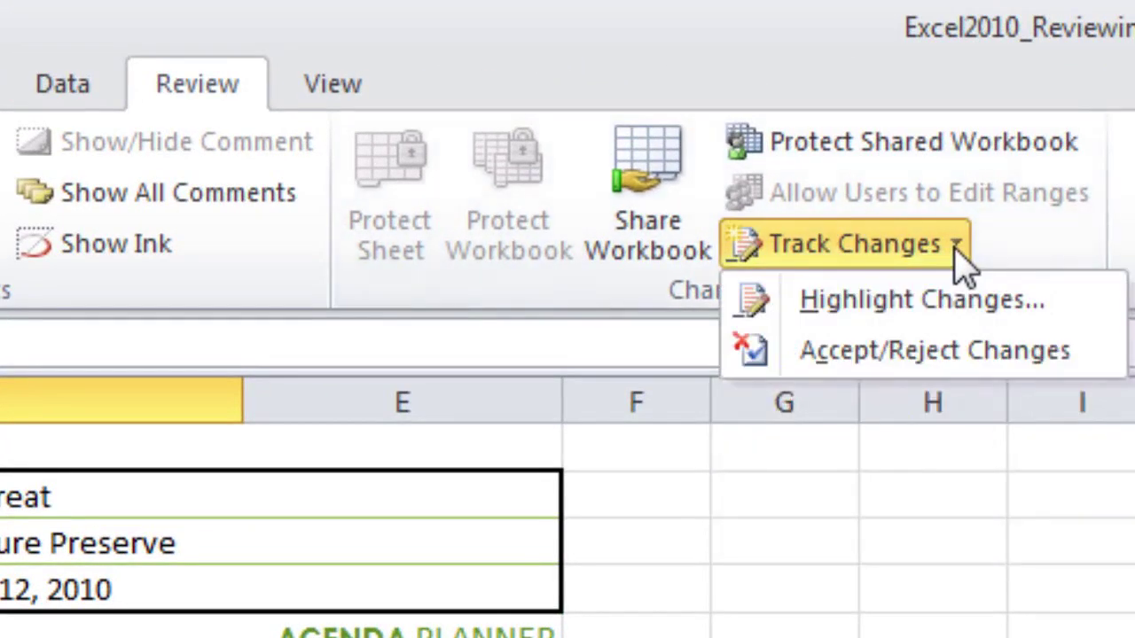
left_click(962, 355)
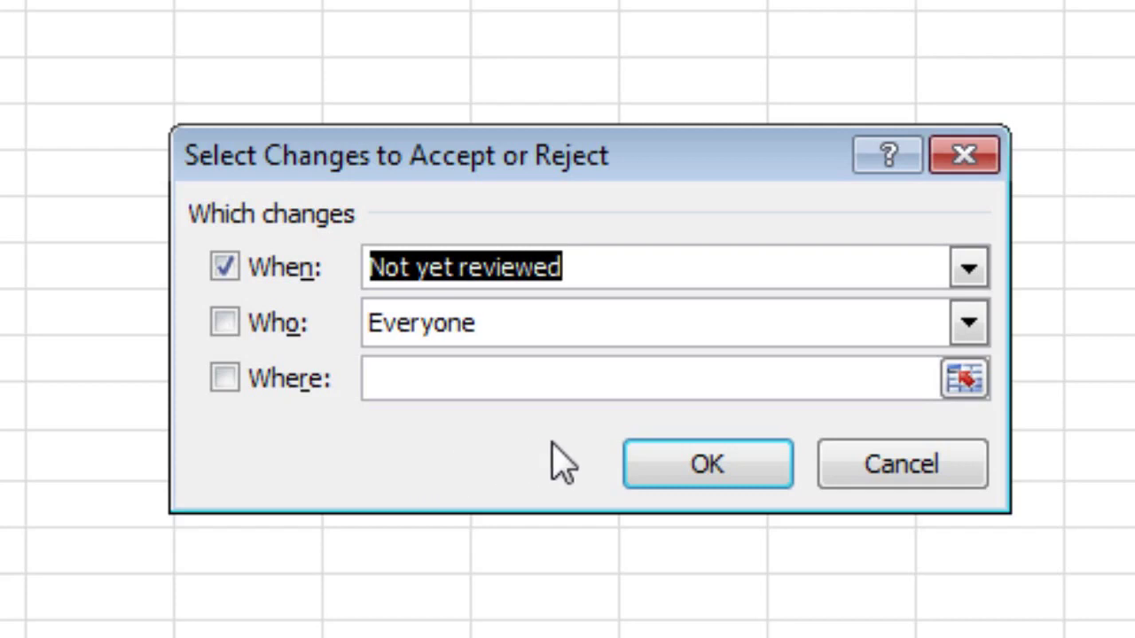
left_click(680, 462)
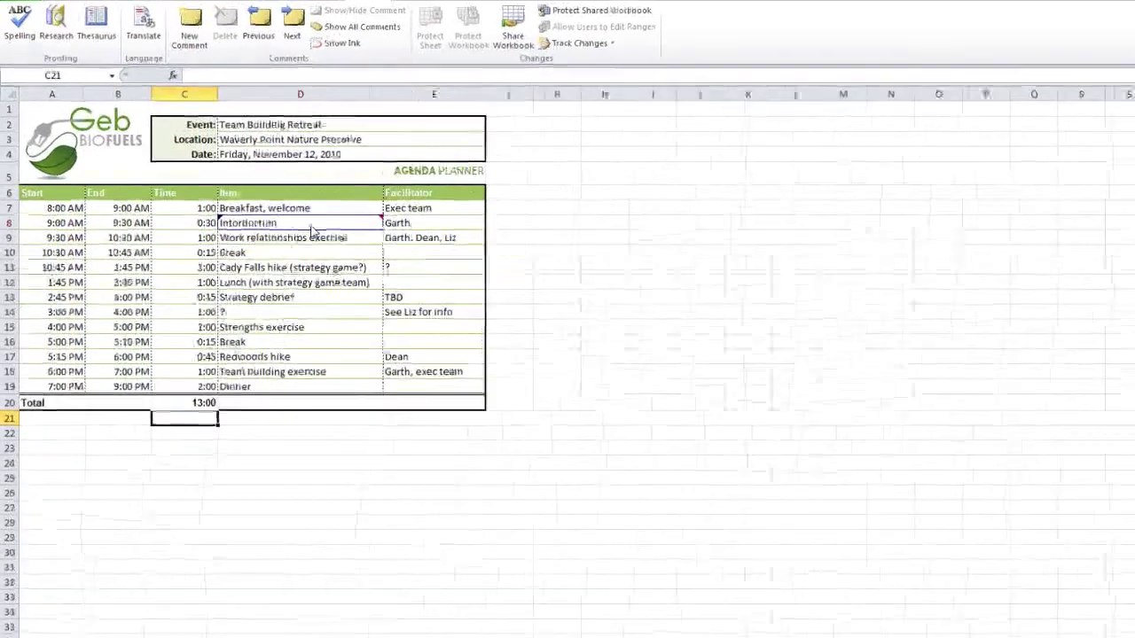
mouse_move(361, 220)
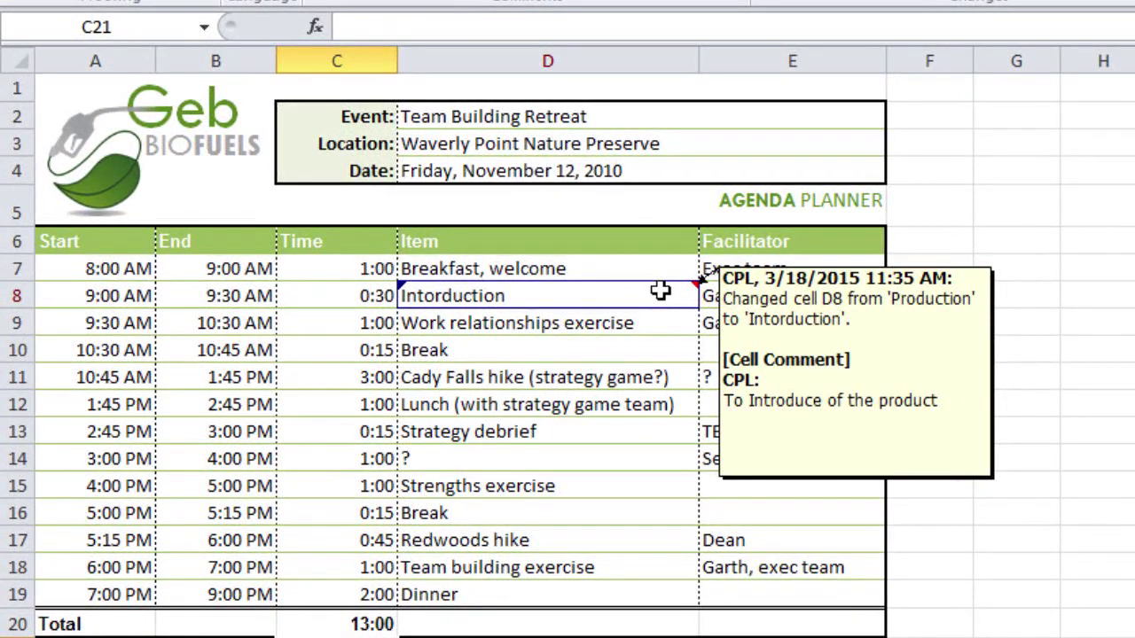
left_click(661, 292)
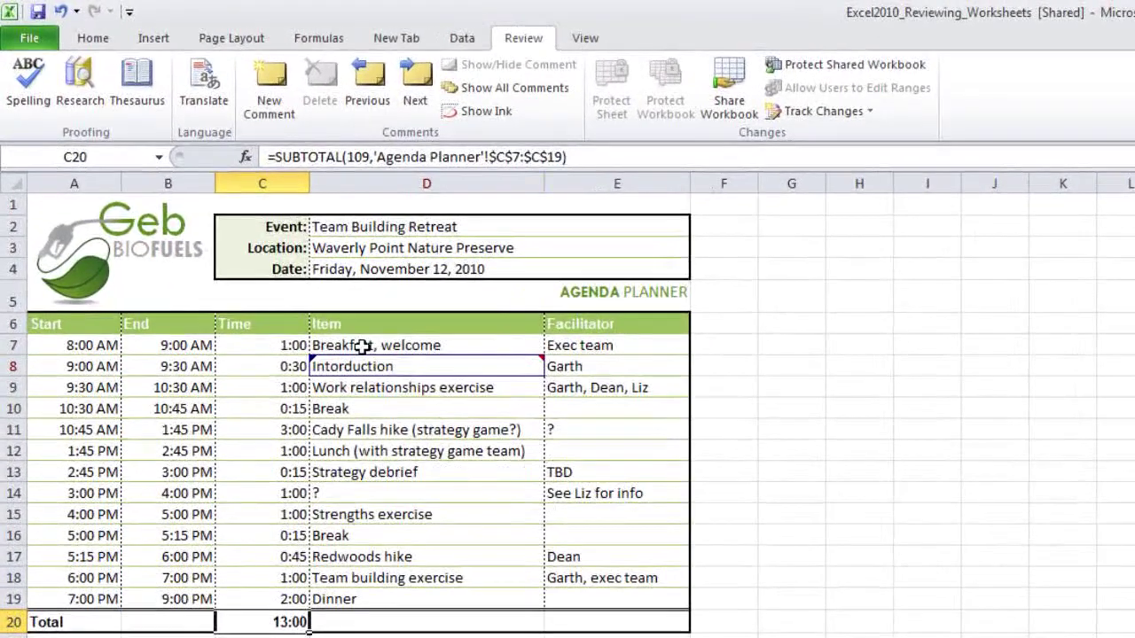
- Add the comment "Welcome Presentation on arriving" to the "Breakfast, welcome" item in D7
left_click(204, 193)
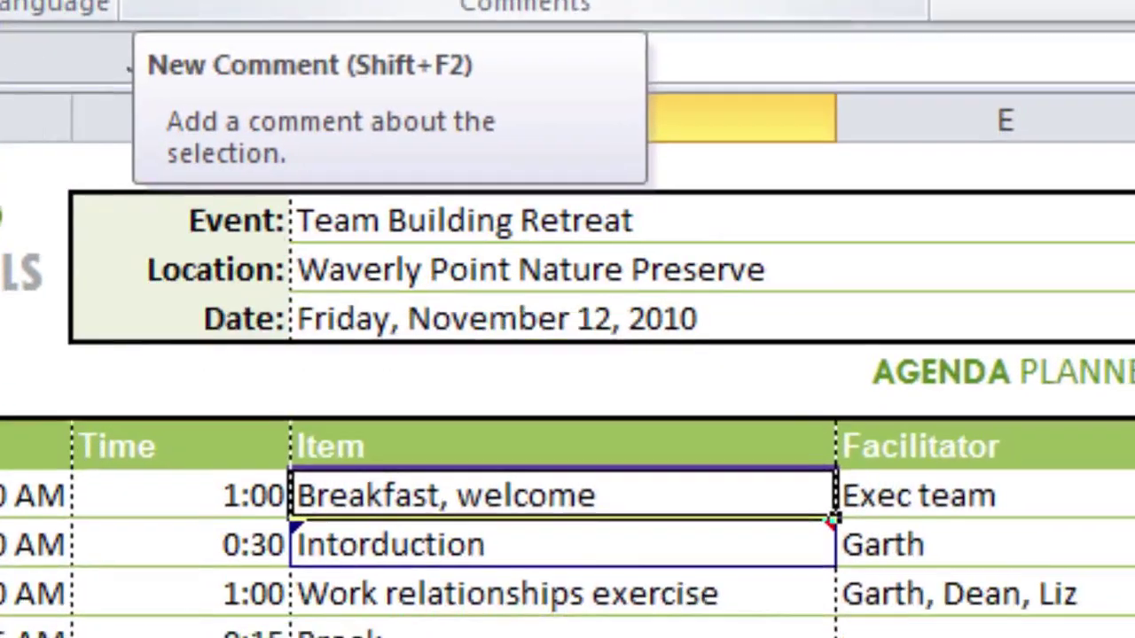
left_click(381, 204)
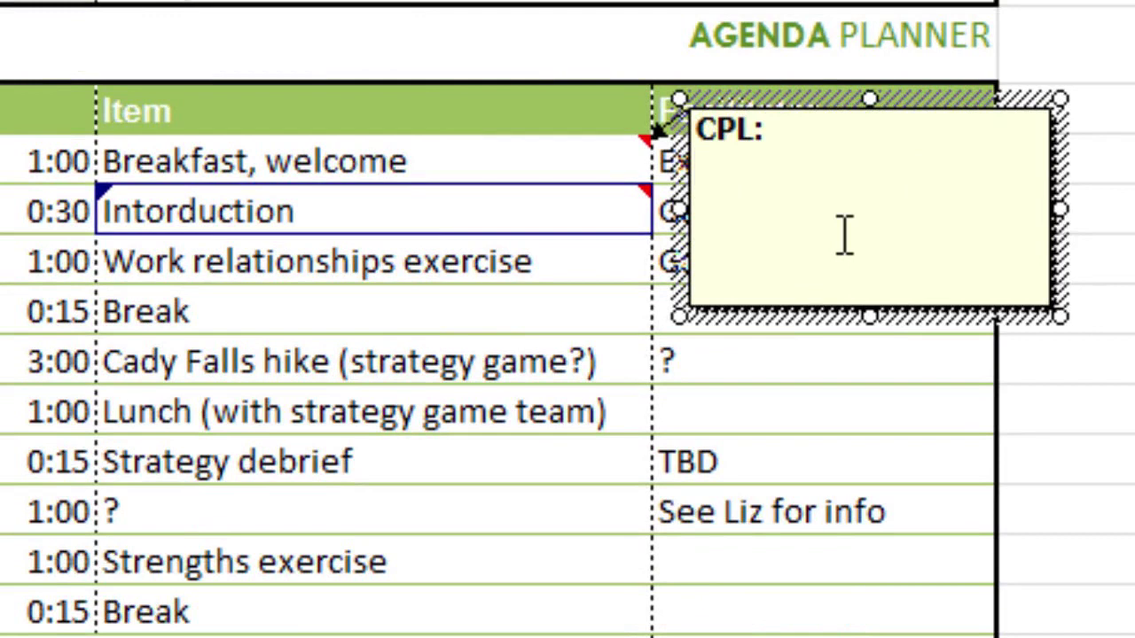
type("Welcome Prese")
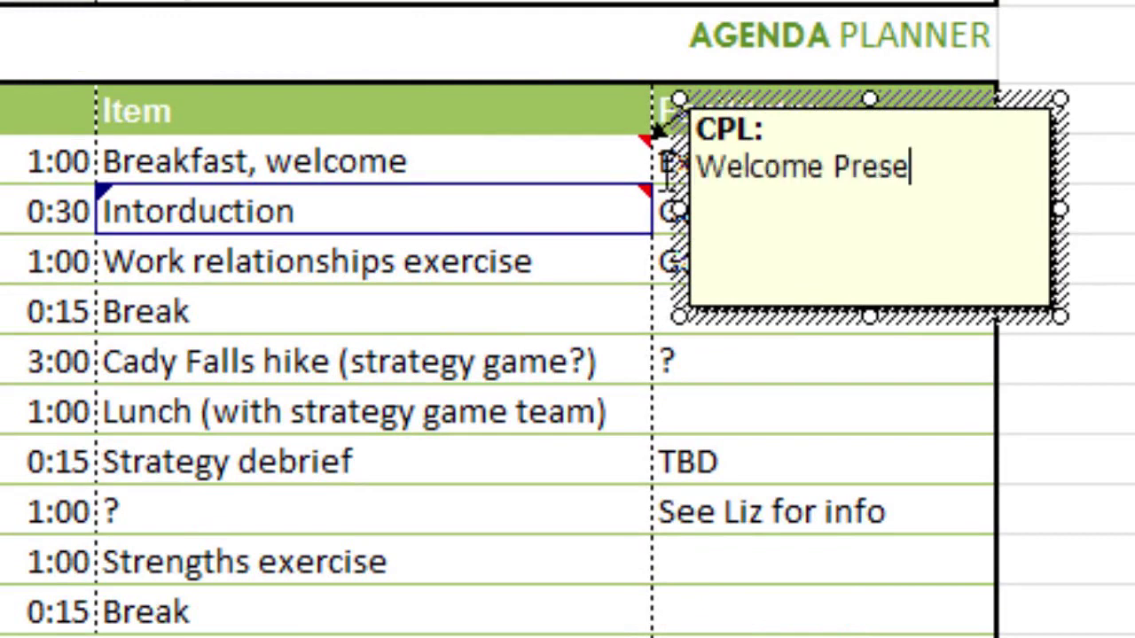
type("ntation on arriving")
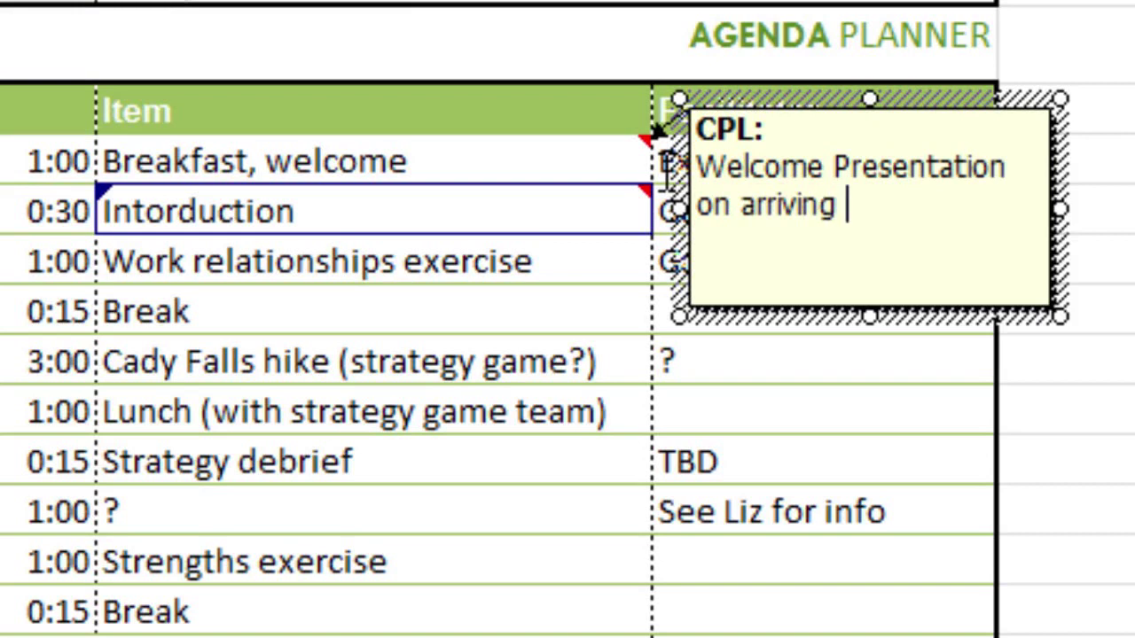
left_click(637, 142)
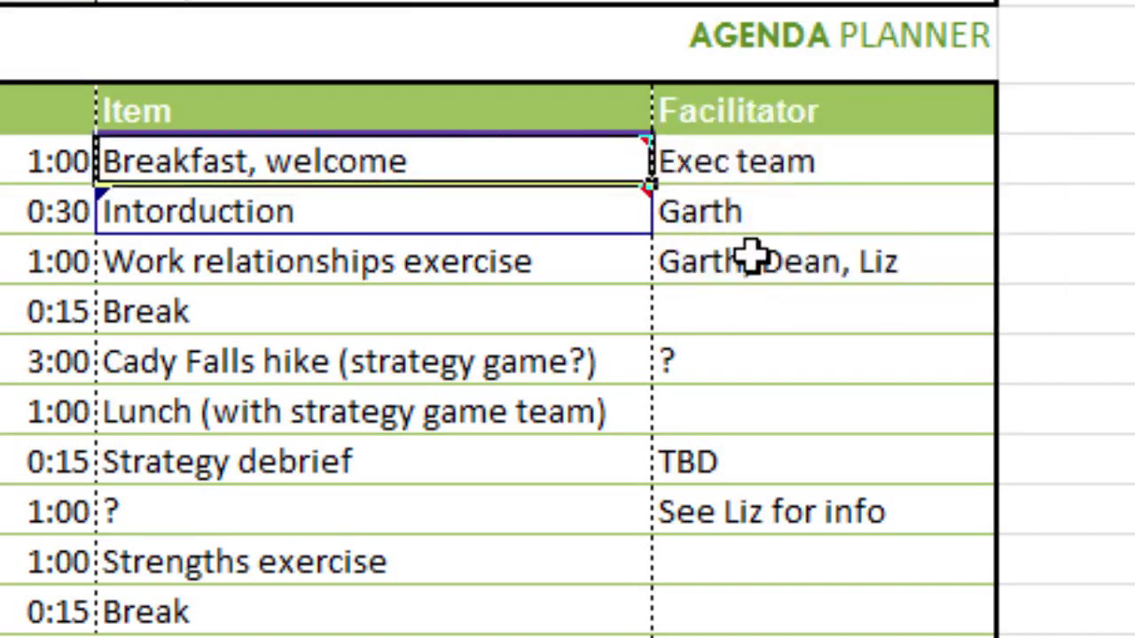
- Check the comment marker on D7 and open the comment on the 9:00 AM item in D8 for editing
left_click(729, 192)
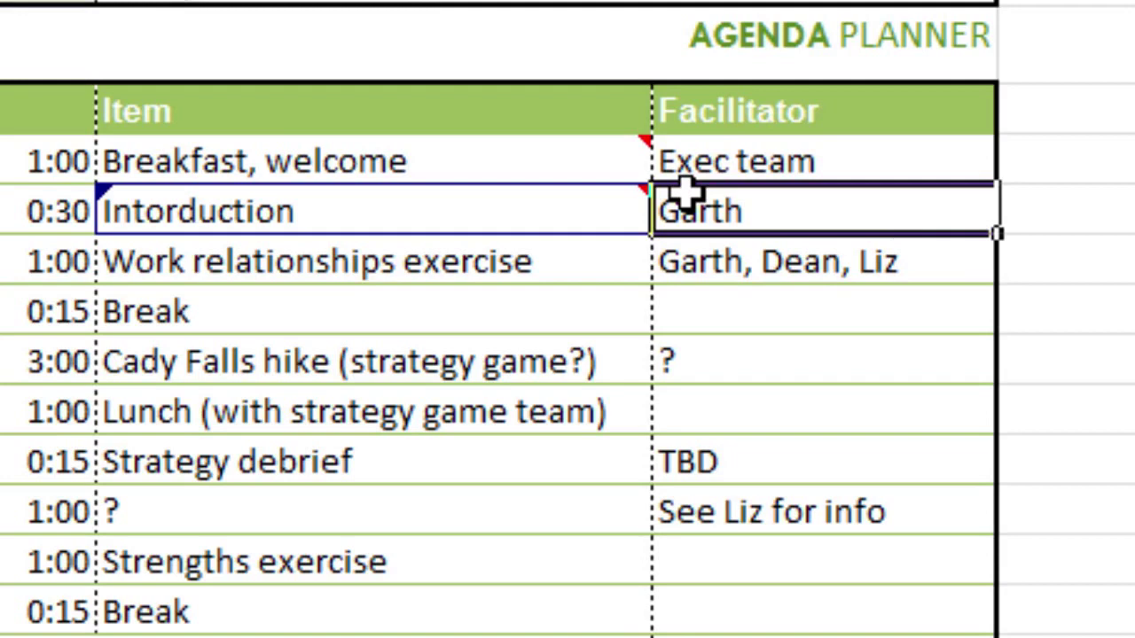
mouse_move(623, 149)
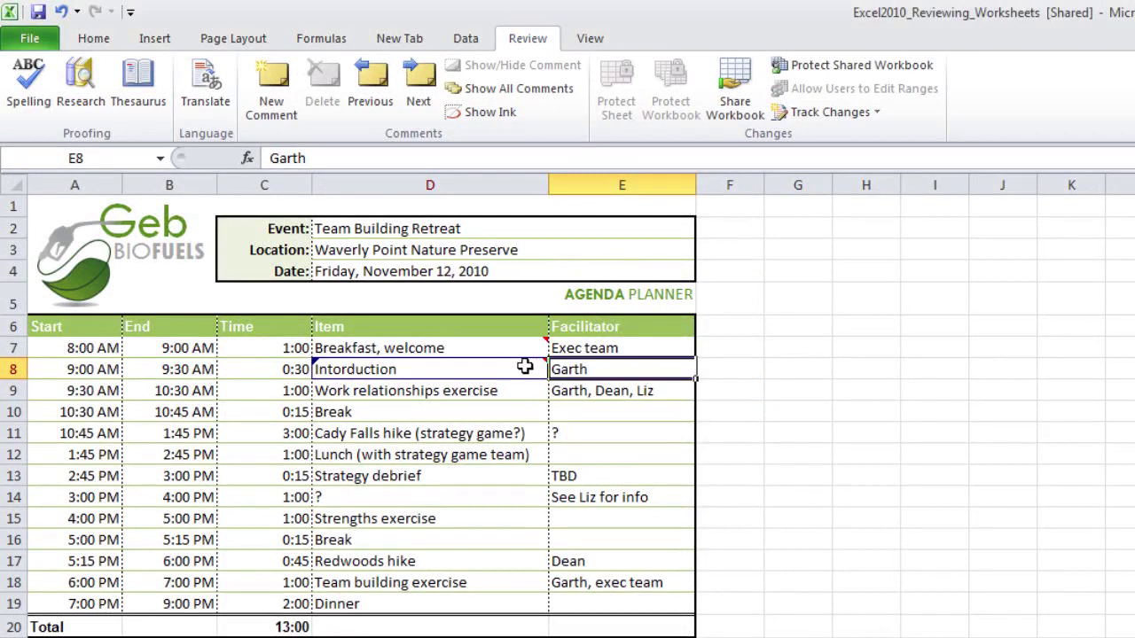
left_click(521, 367)
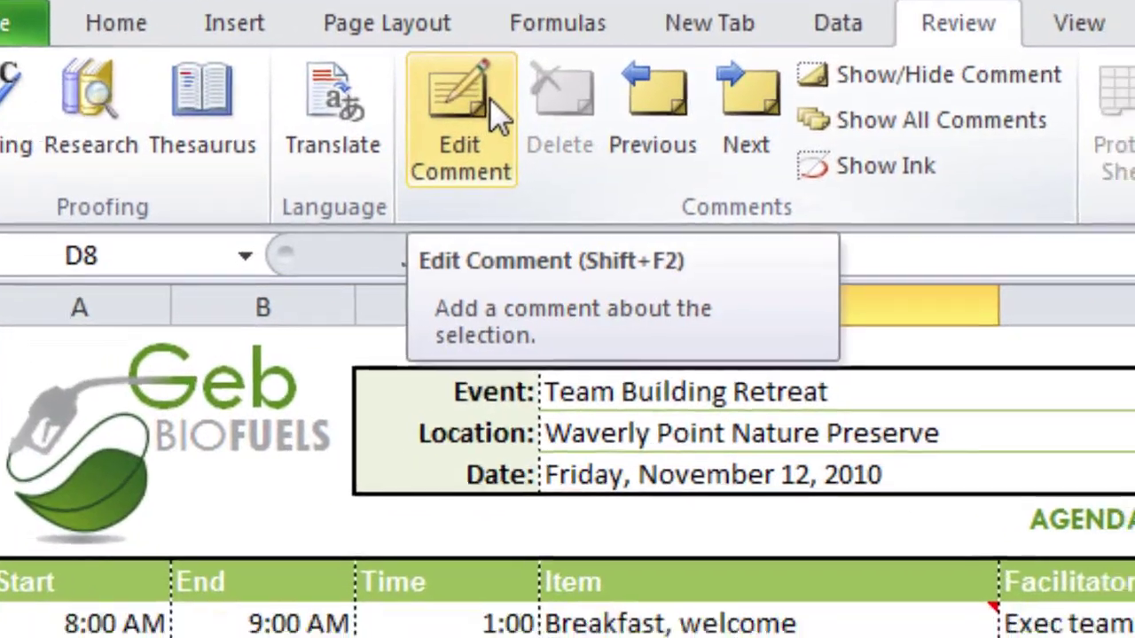
left_click(540, 146)
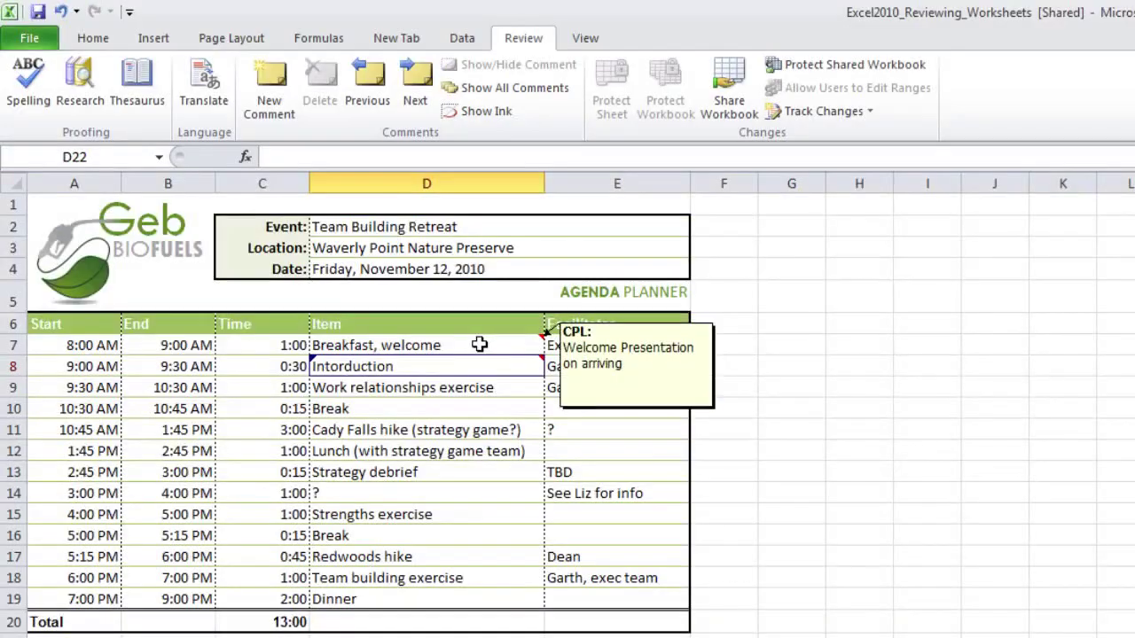
- Toggle the display of the "Breakfast, welcome" comment in D7, and delete that comment
left_click(480, 345)
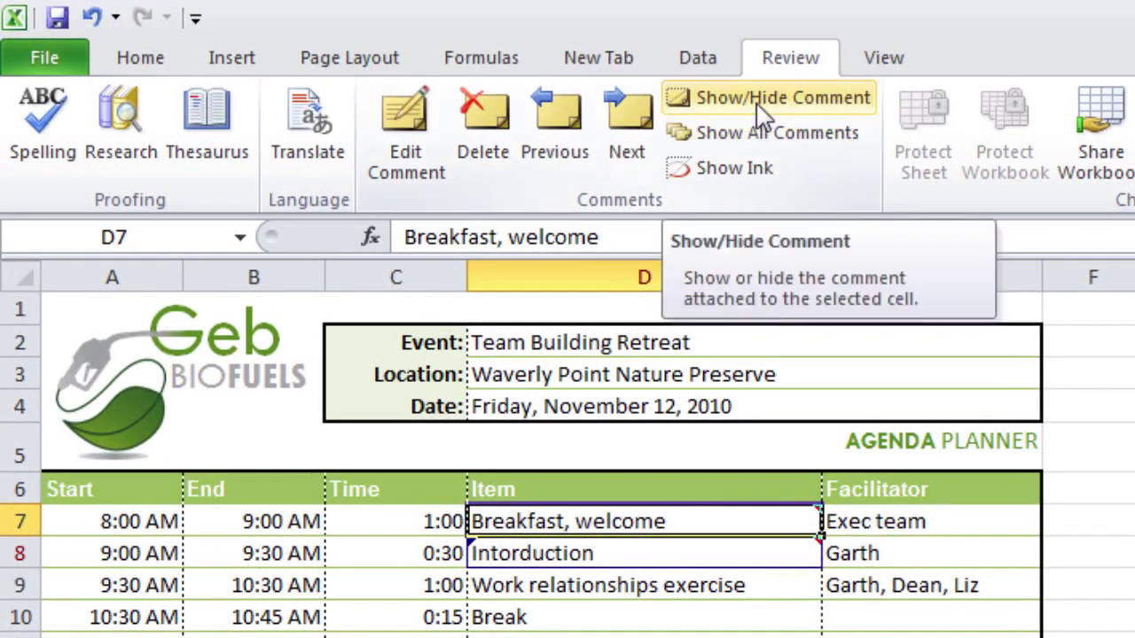
left_click(761, 99)
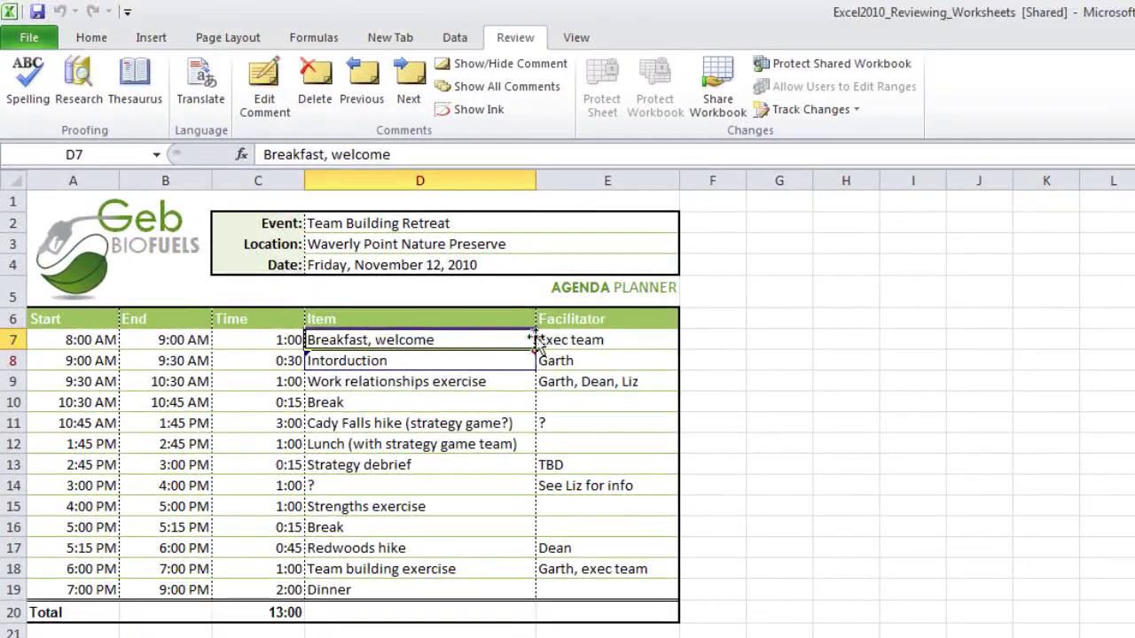
mouse_move(518, 334)
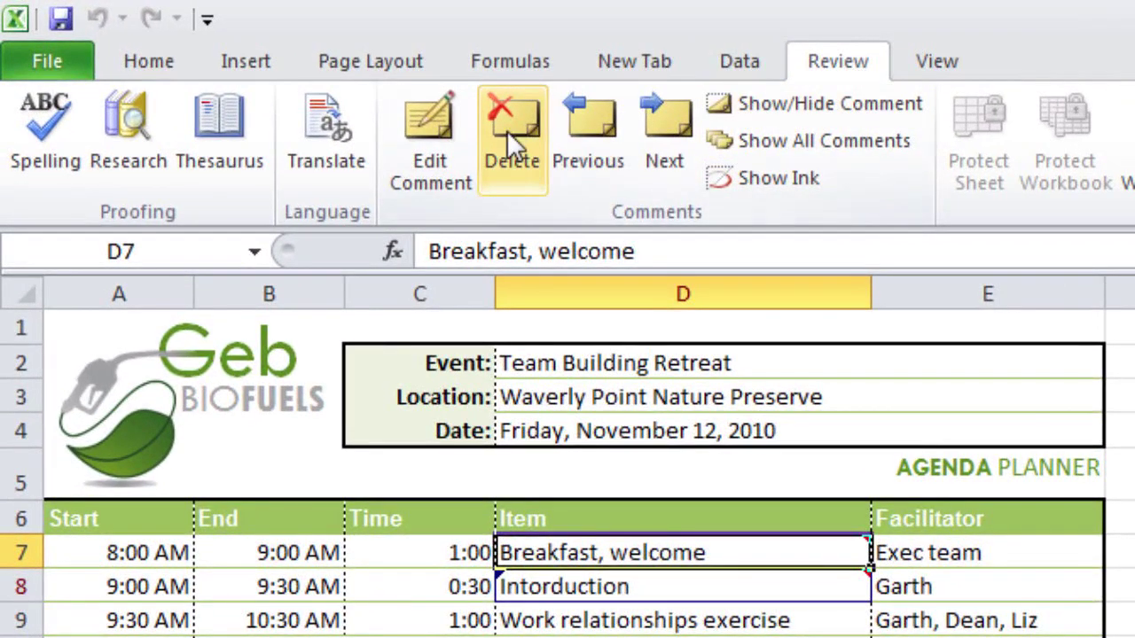
left_click(506, 131)
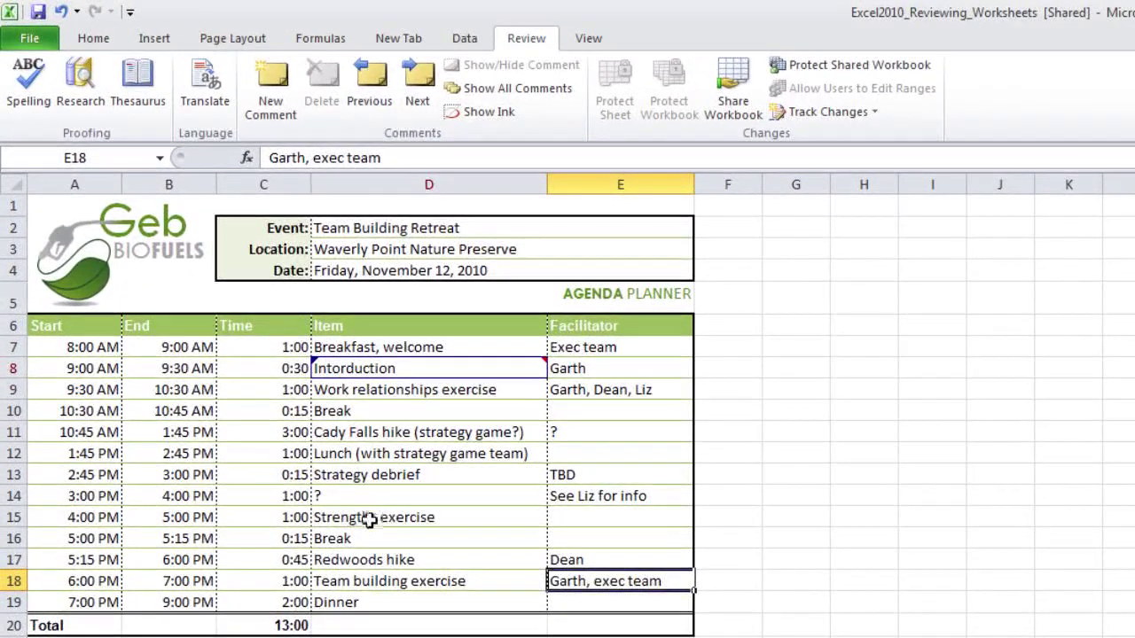
- Run a spelling check on the agenda sheet and browse the suggestions for "Geb"
left_click(308, 433)
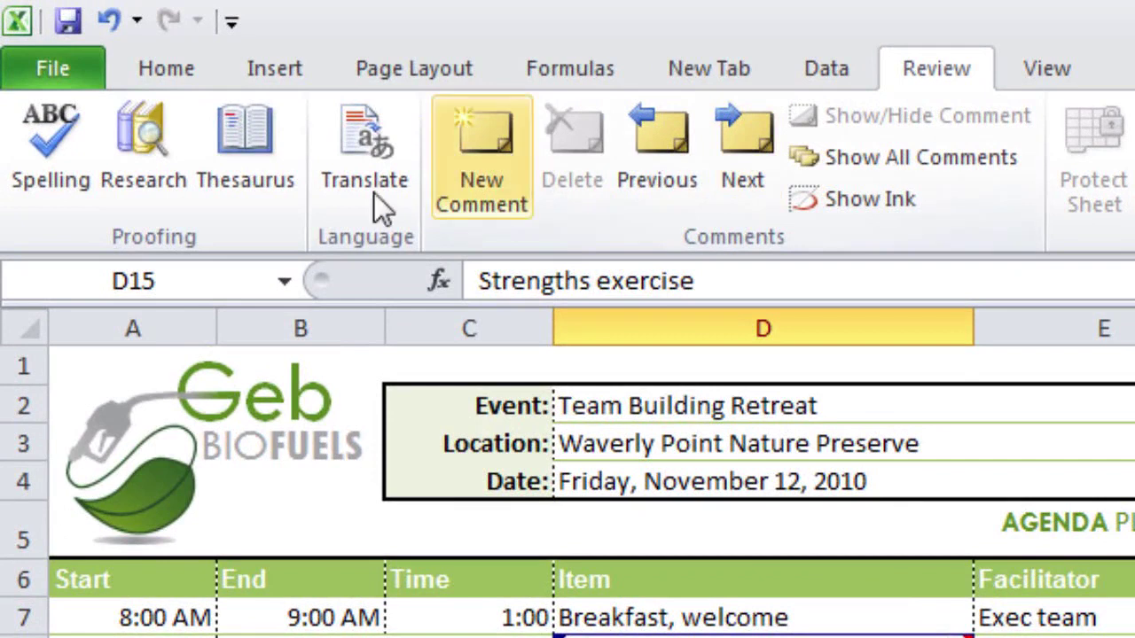
left_click(41, 195)
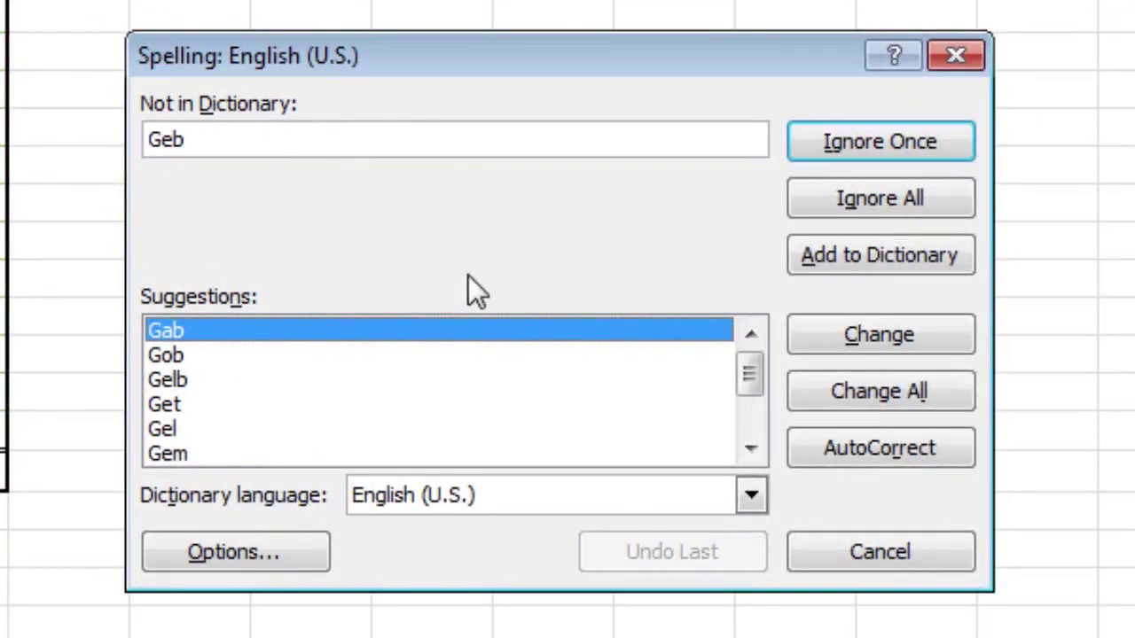
mouse_move(751, 380)
left_mouse_down()
mouse_move(750, 440)
mouse_move(750, 374)
left_mouse_up()
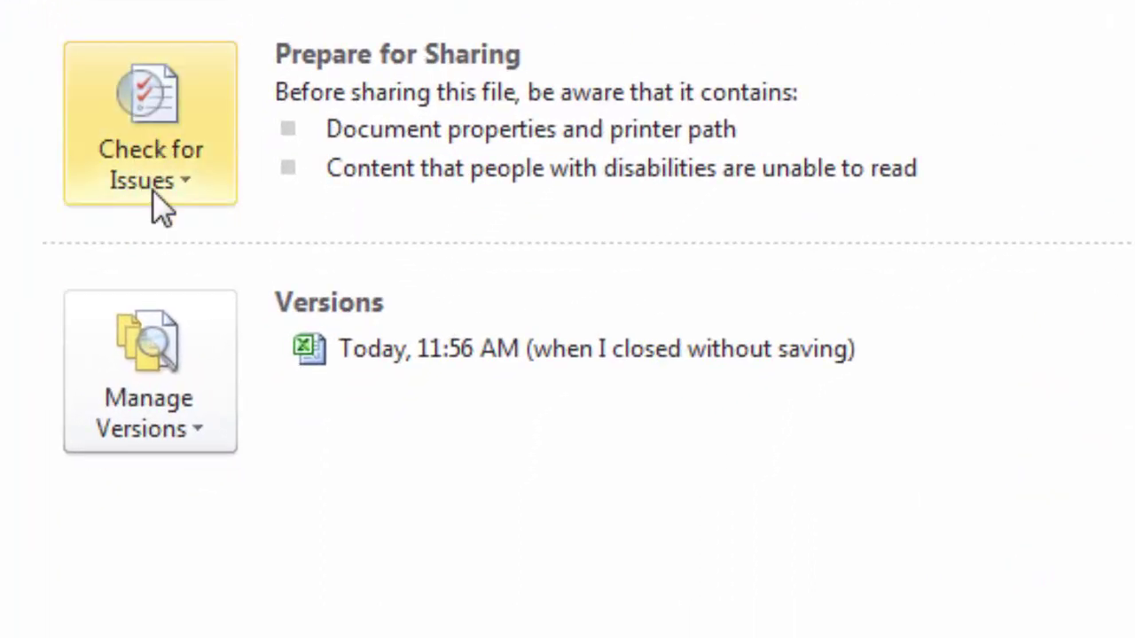
- Inspect the workbook for hidden or personal information, excluding Custom XML Data and Hidden Rows and Columns
left_click(191, 191)
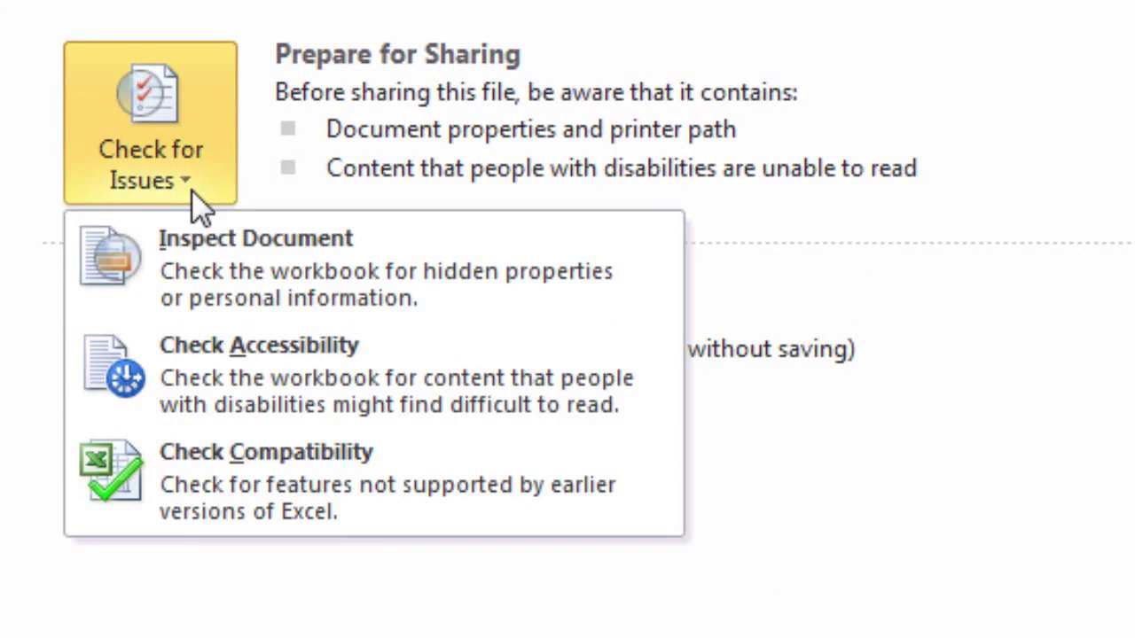
left_click(276, 289)
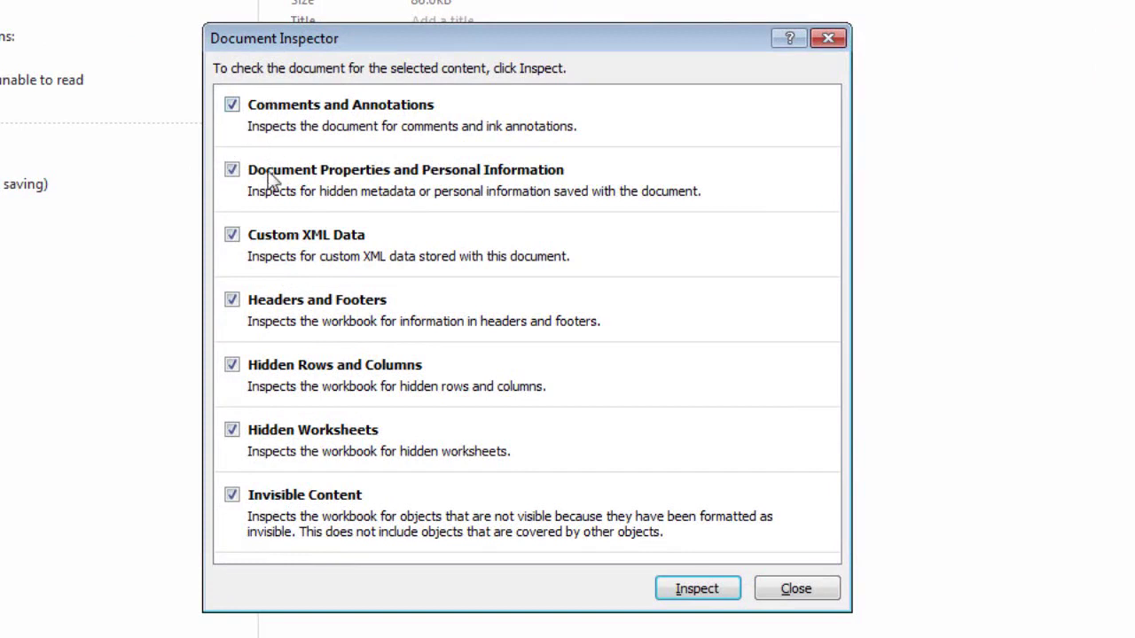
left_click(231, 236)
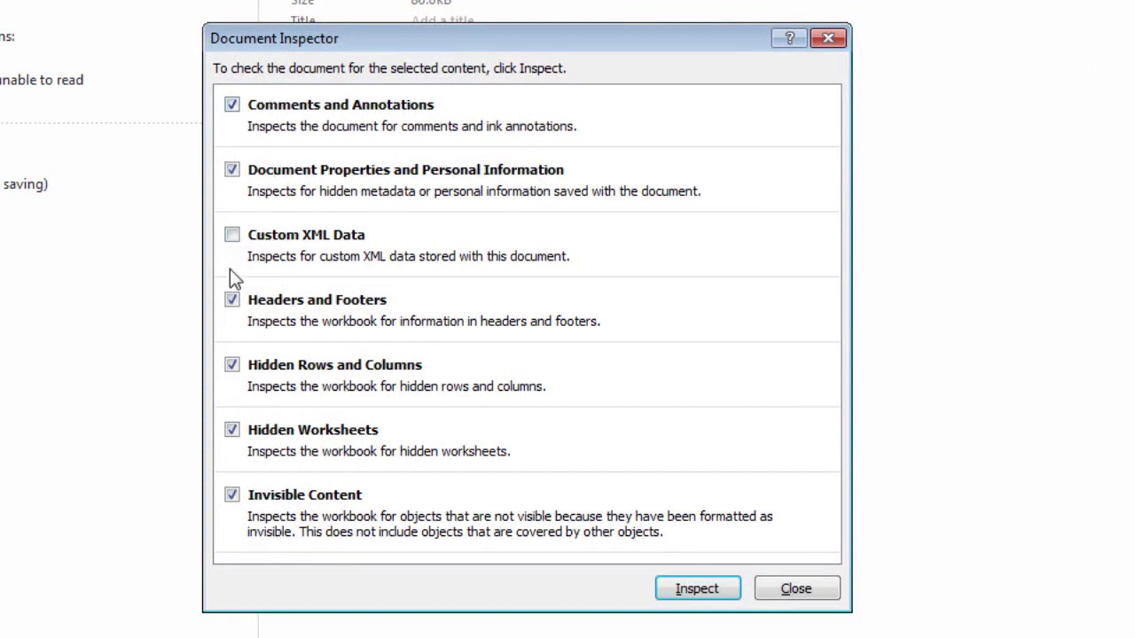
left_click(232, 367)
left_click(697, 588)
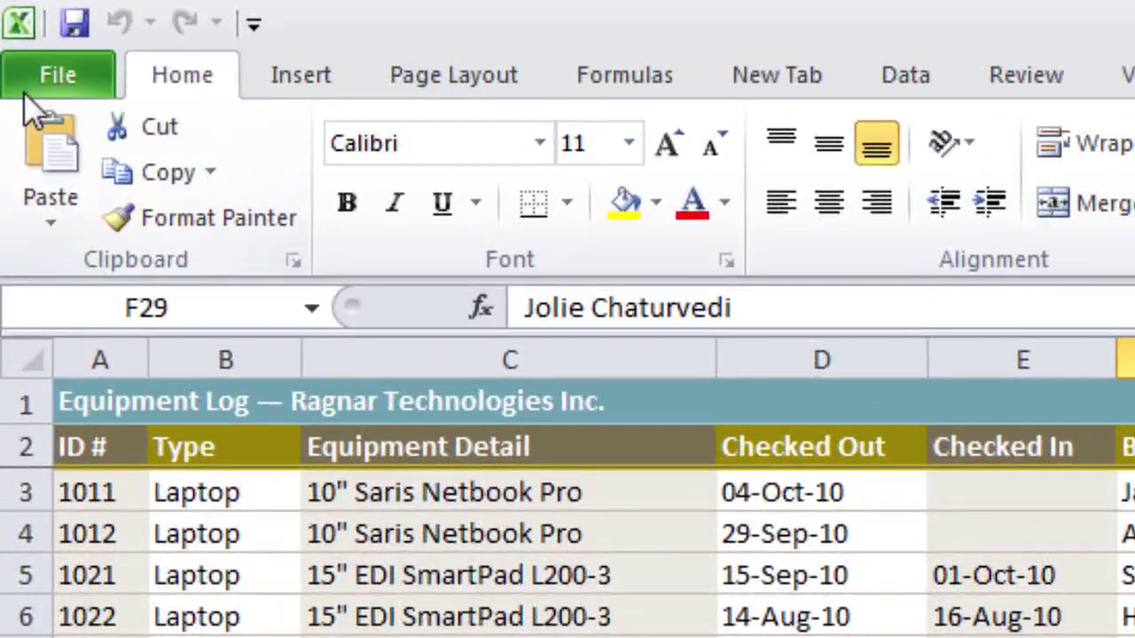
- Review the workbook protection options and protect the equipment log sheet, allowing only selection of locked and unlocked cells
left_click(28, 79)
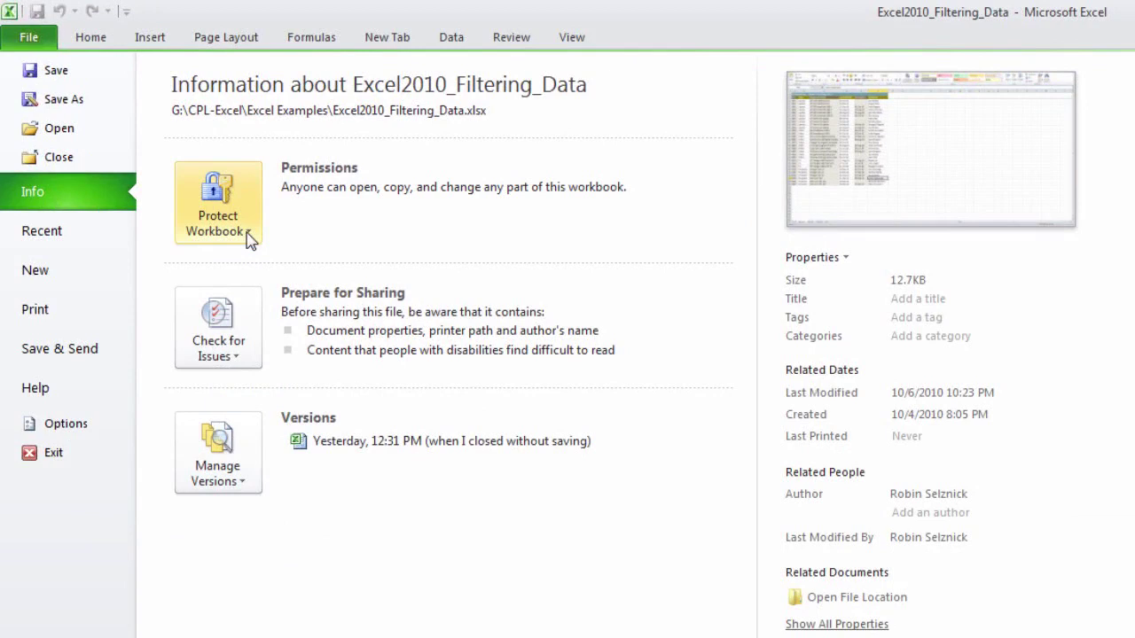
left_click(250, 238)
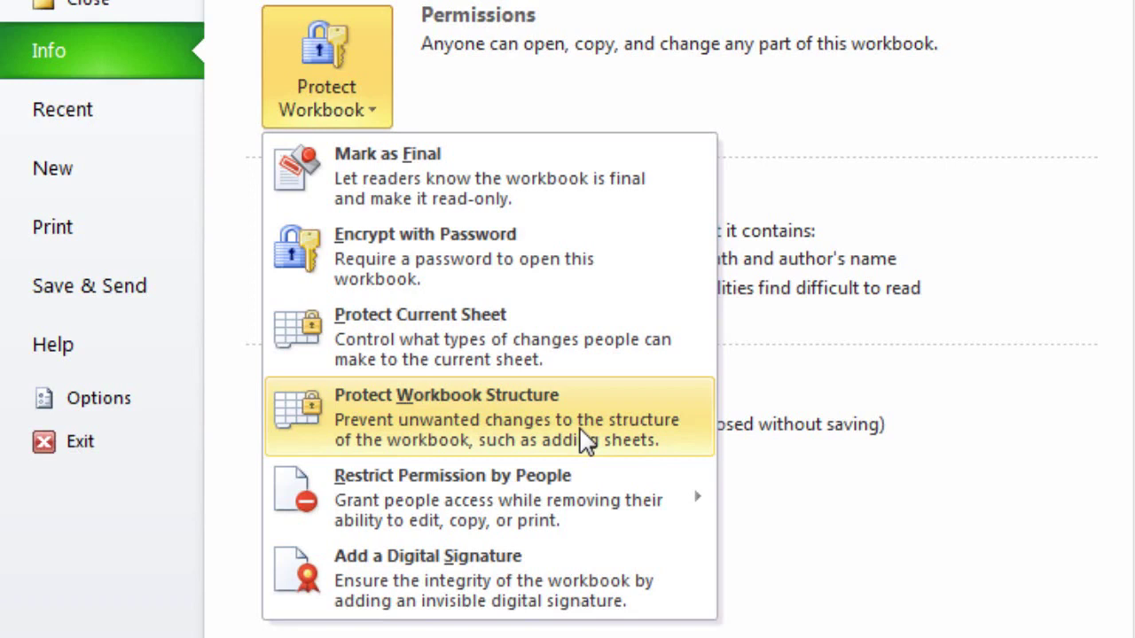
mouse_move(603, 504)
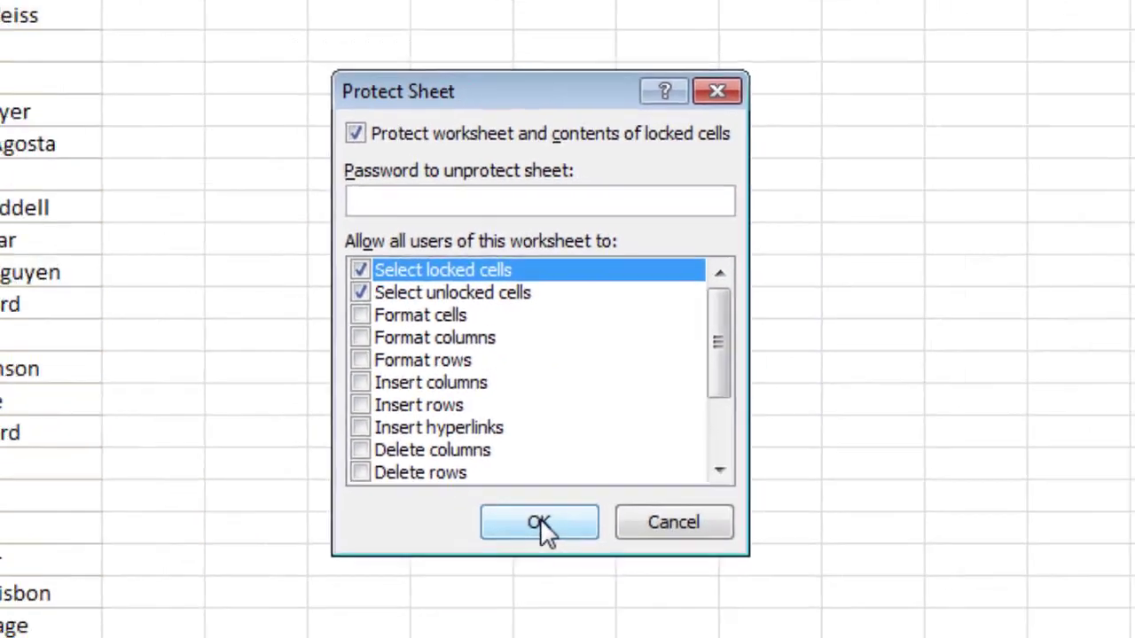
left_click(535, 567)
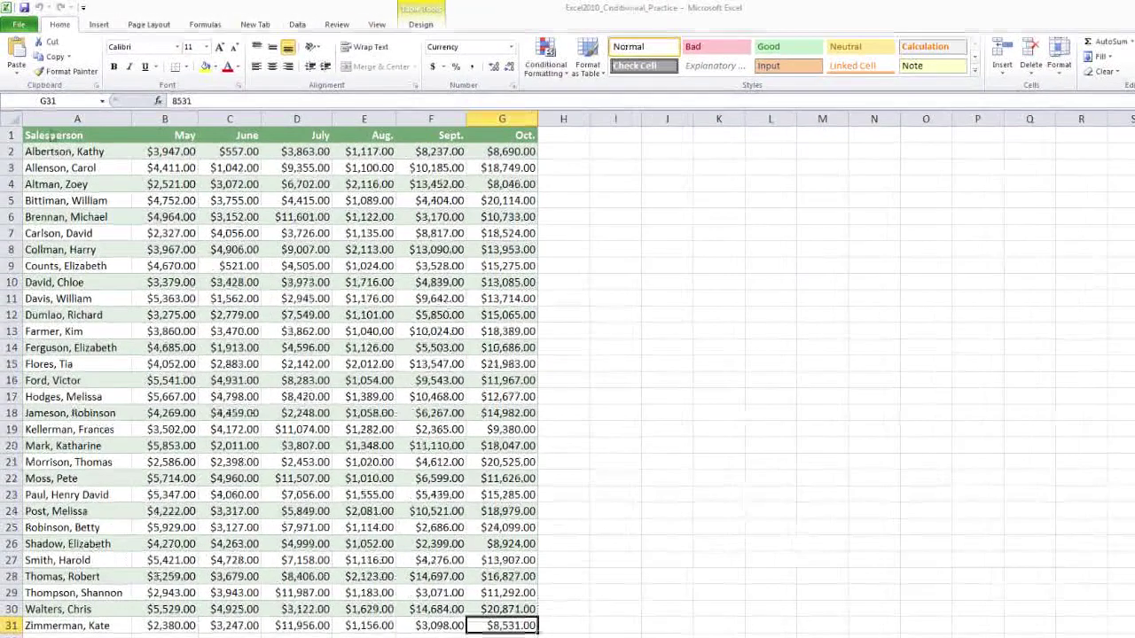
- Select the sales table A1:G31 and review the available conditional formatting rule categories
left_click(41, 135)
left_click_drag(40, 135, 486, 626)
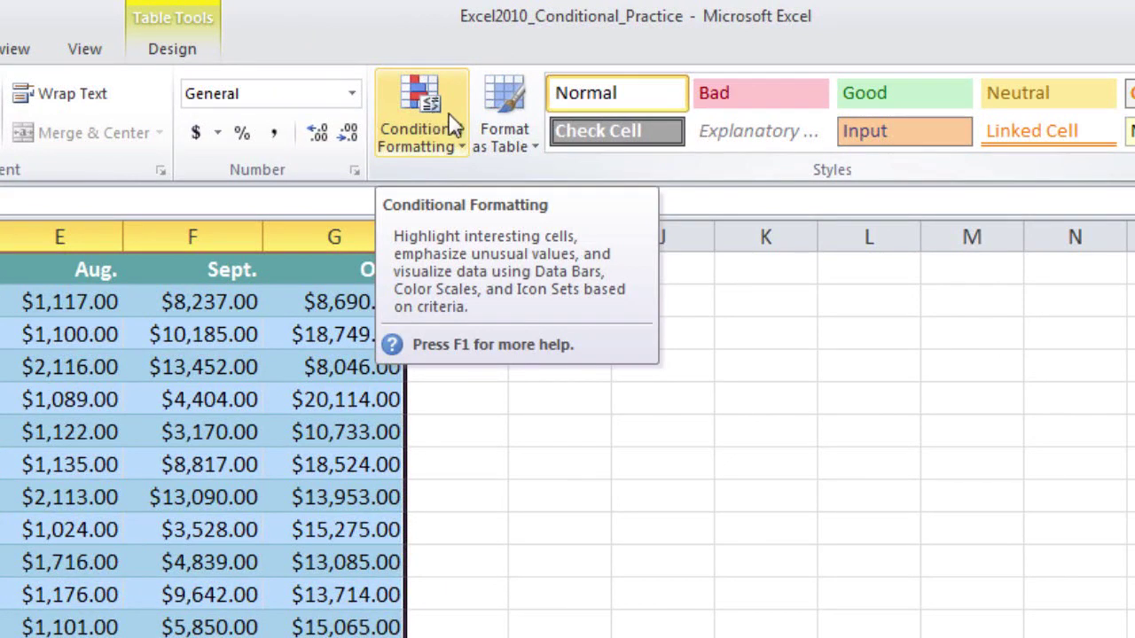
left_click(462, 142)
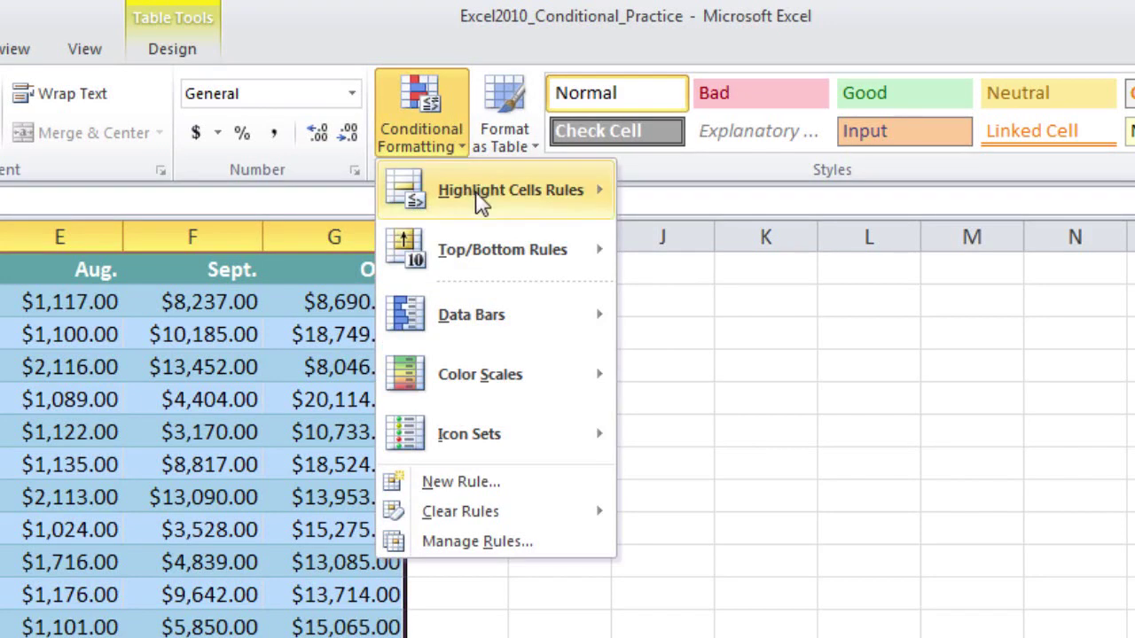
mouse_move(479, 202)
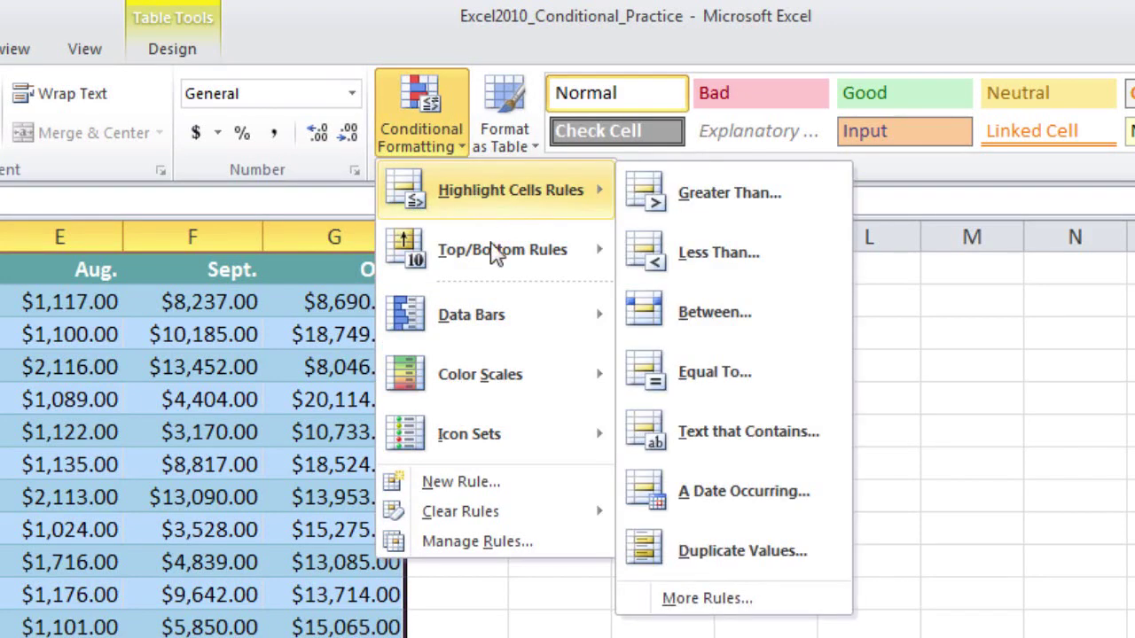
mouse_move(500, 278)
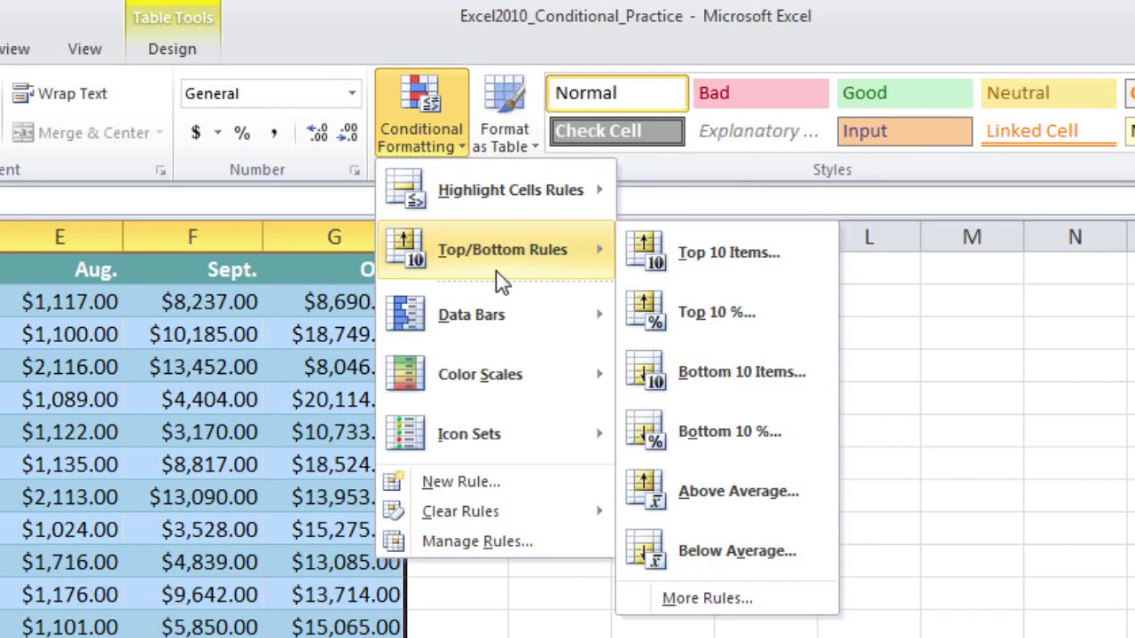
mouse_move(507, 319)
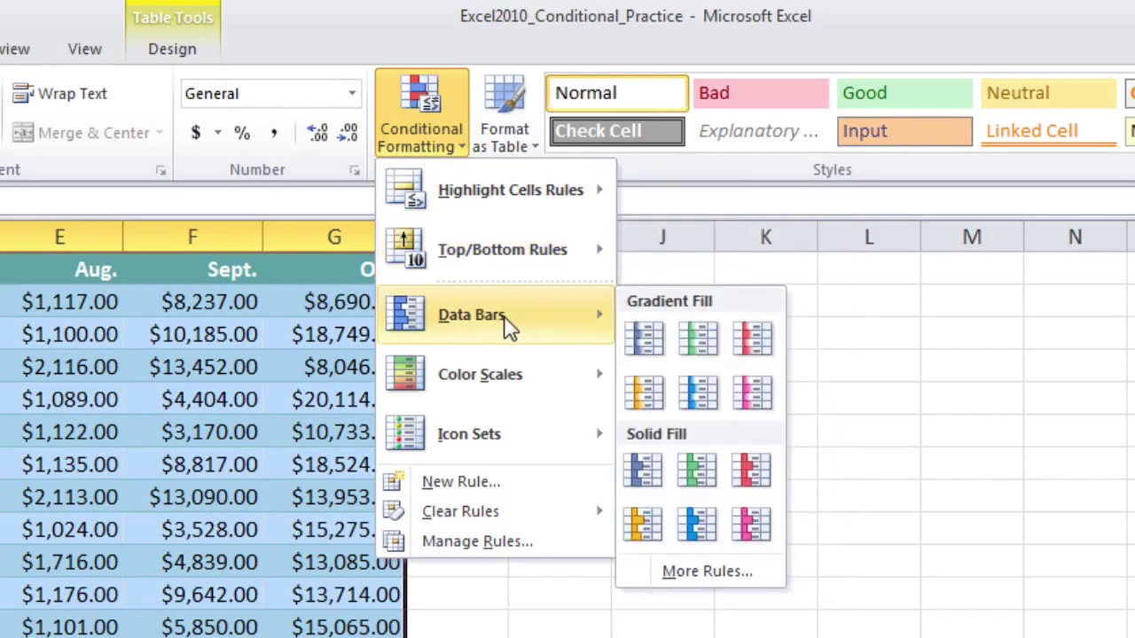
mouse_move(509, 433)
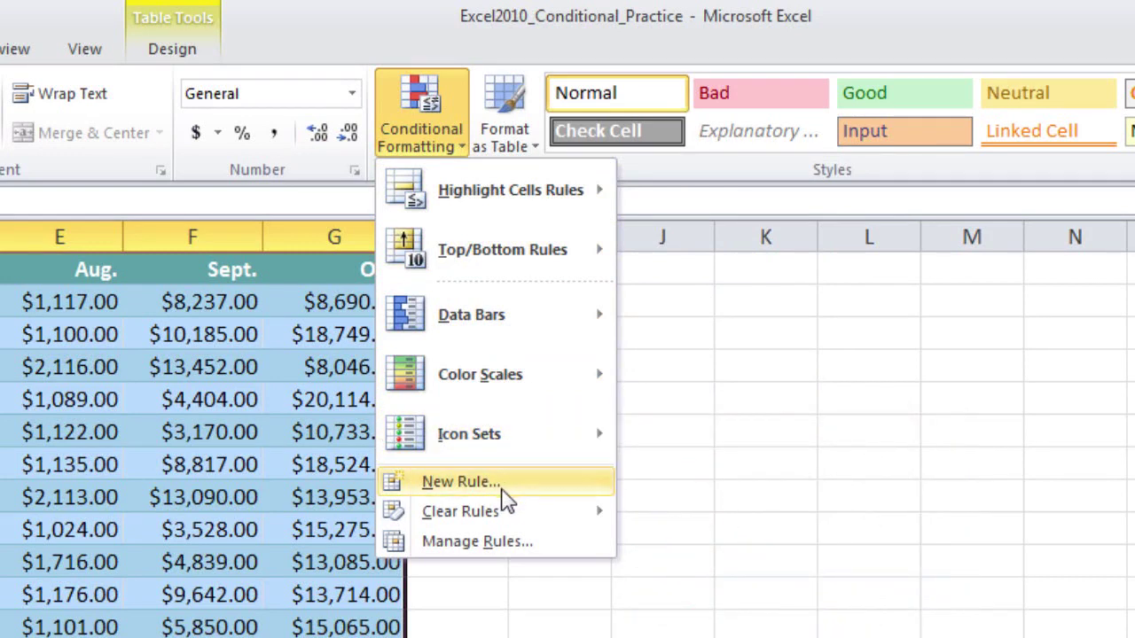
mouse_move(514, 514)
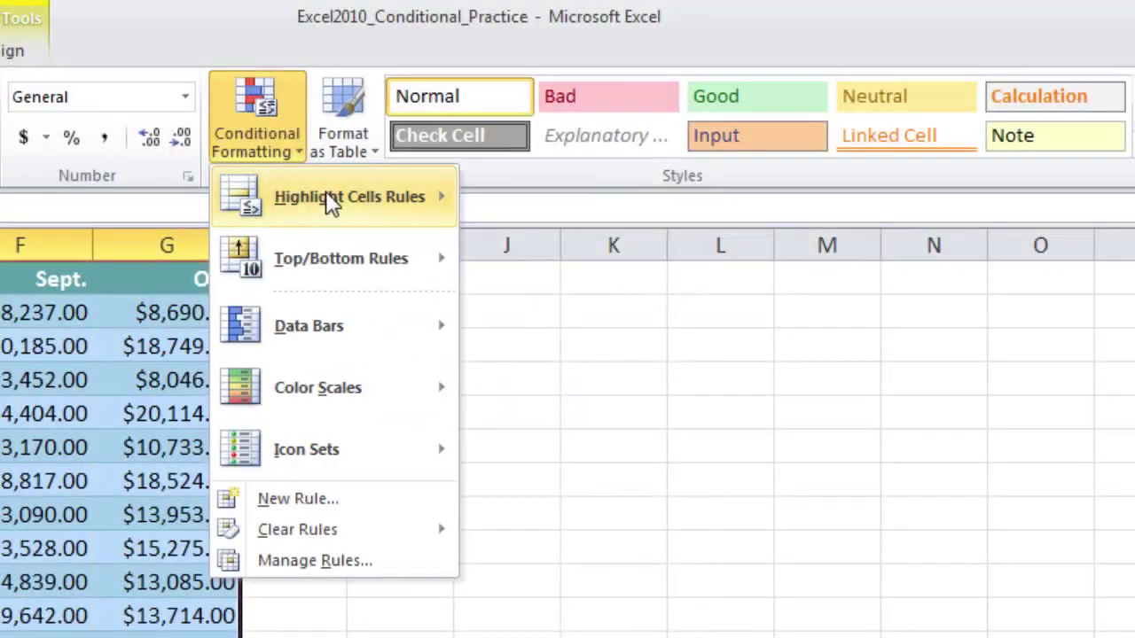
- Try a Greater Than highlight rule on the sales table with a threshold of $10,000.00
mouse_move(335, 219)
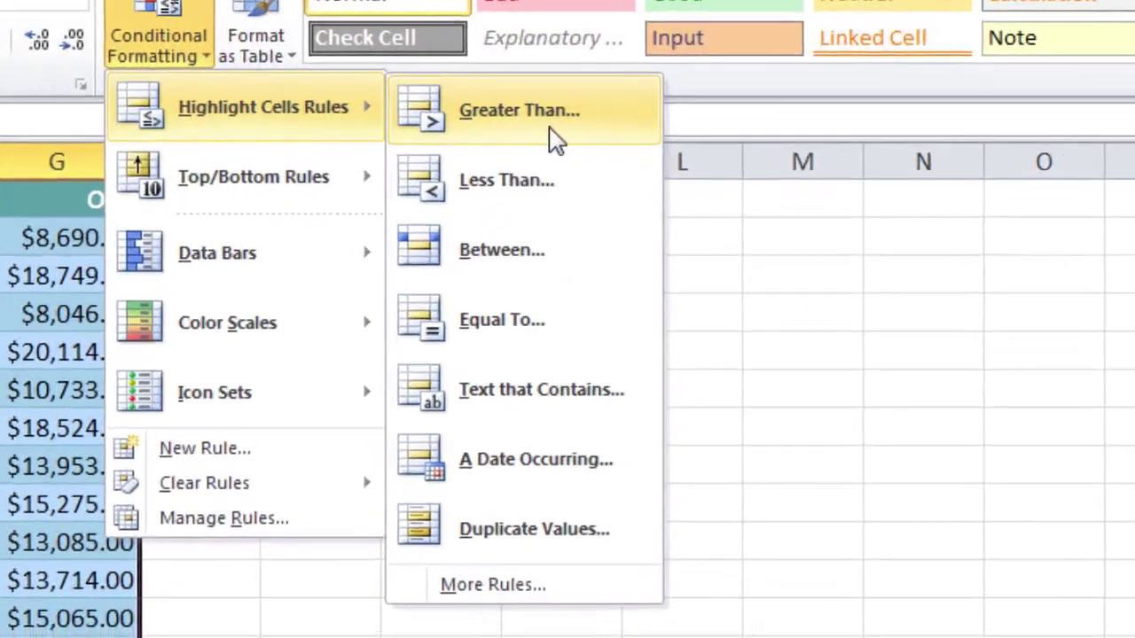
left_click(590, 213)
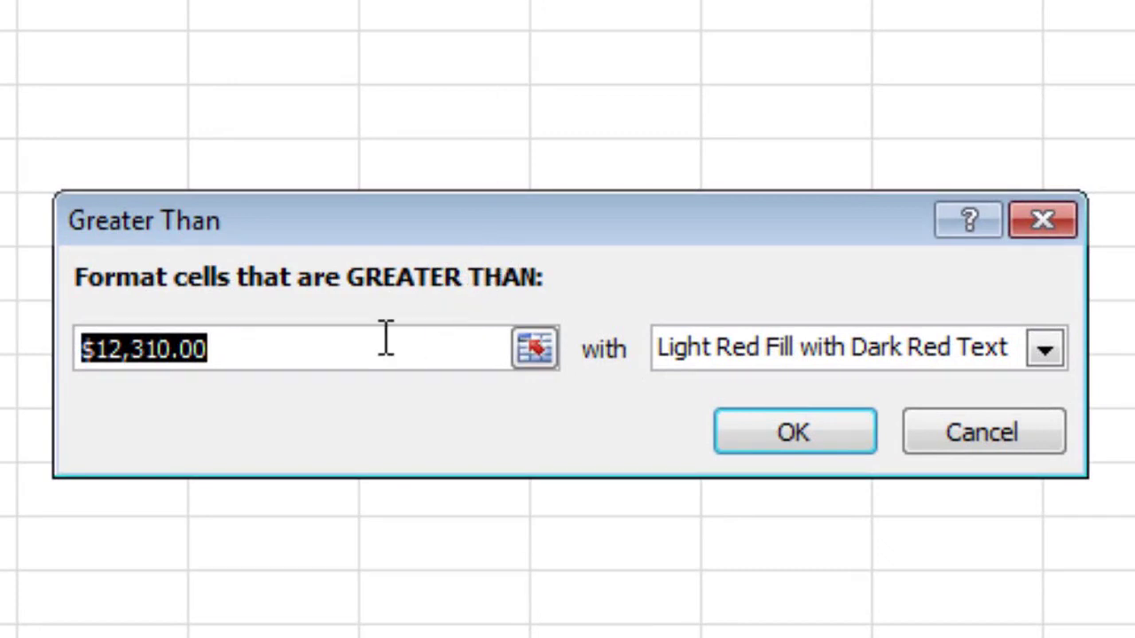
left_click(132, 355)
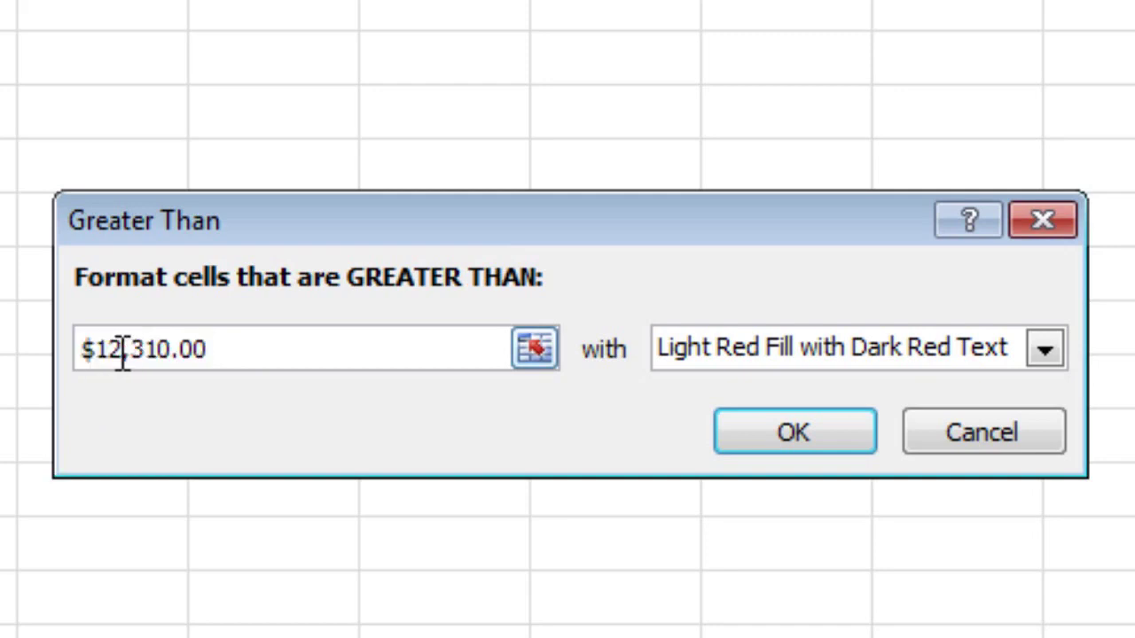
left_click_drag(116, 355, 124, 359)
type("0")
left_click_drag(131, 350, 174, 350)
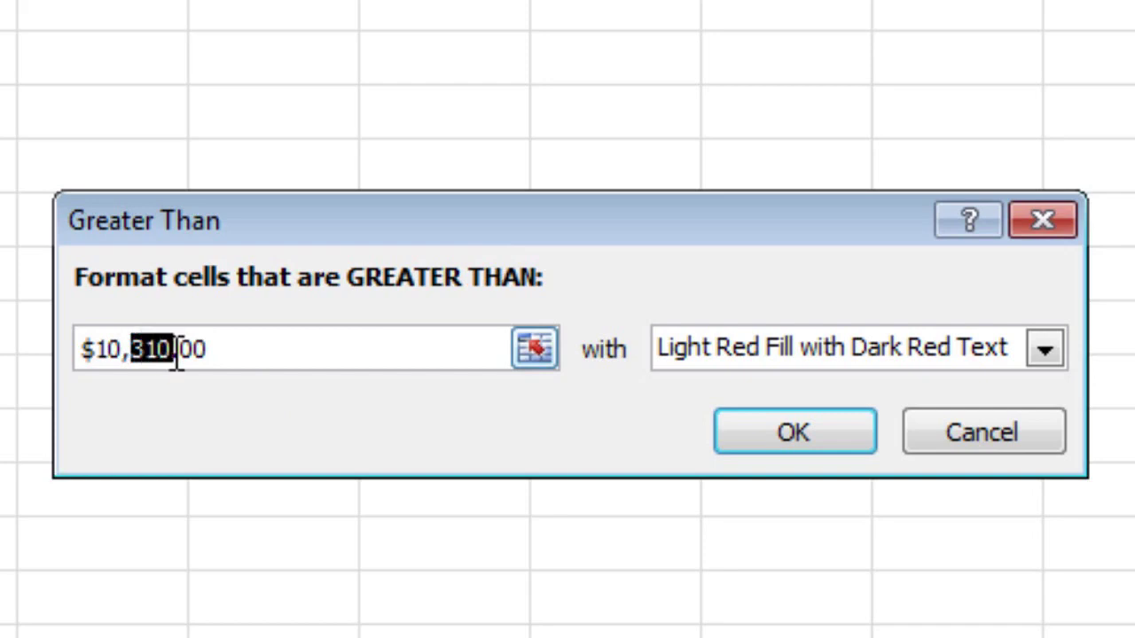
type("00")
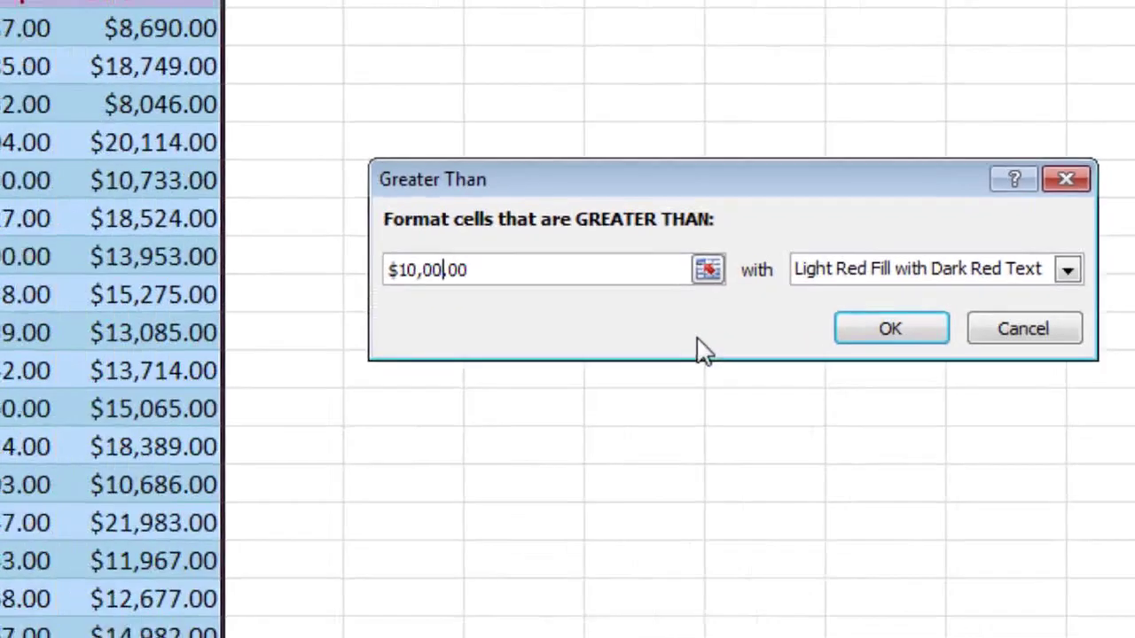
type("0")
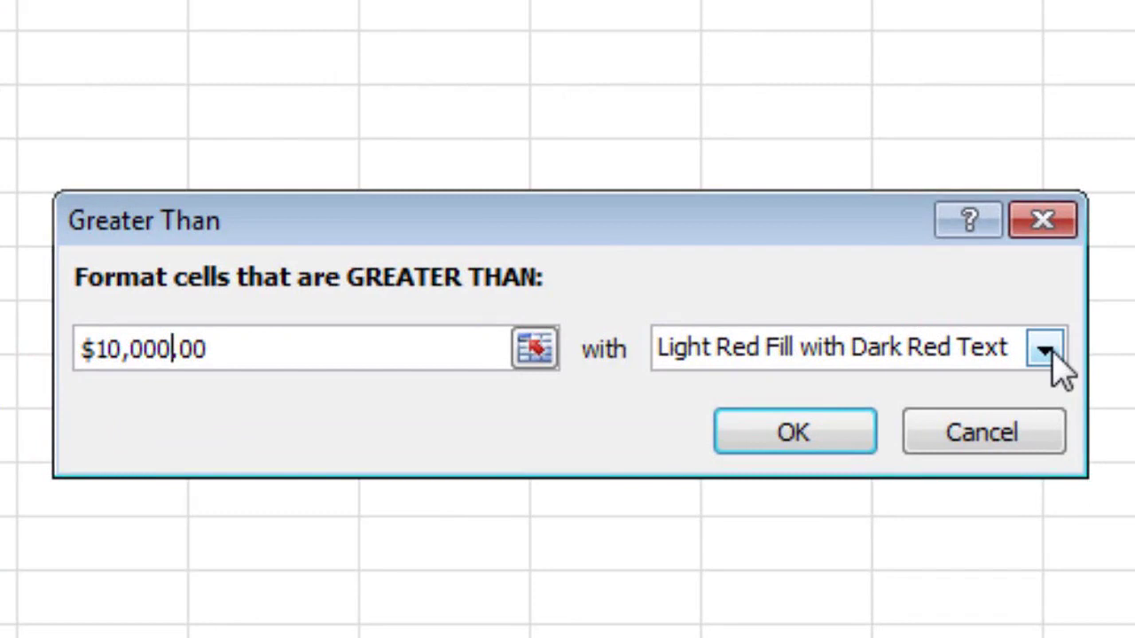
- Preview the Greater Than rule with Yellow Fill with Dark Yellow Text, Light Red Fill, Red Border and Green Fill with Dark Green Text
left_click(1046, 351)
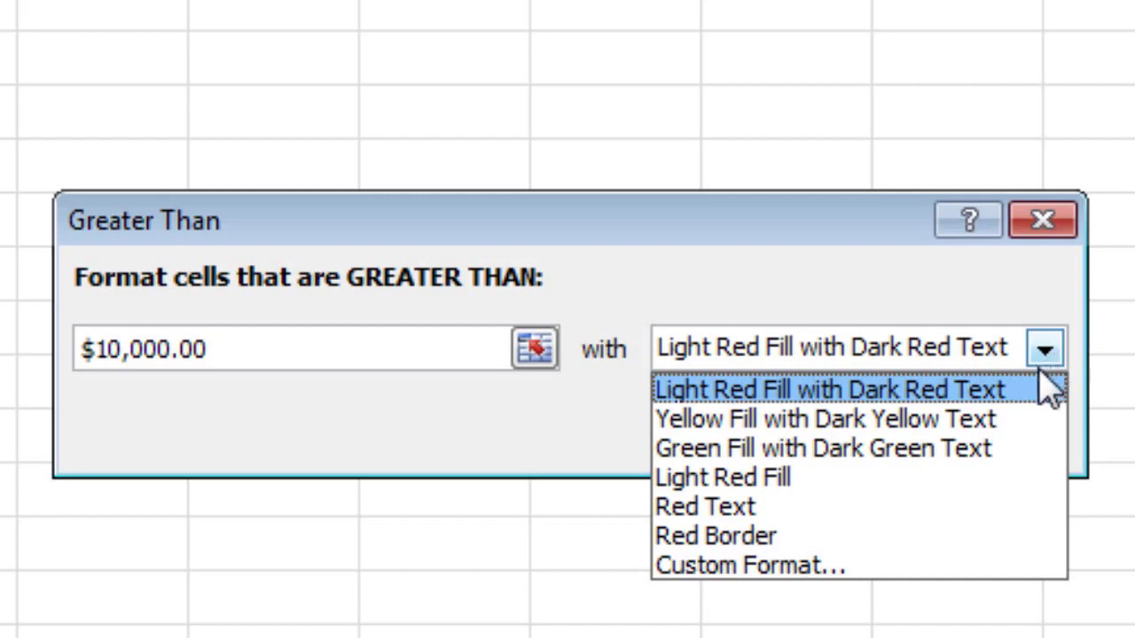
left_click(1000, 419)
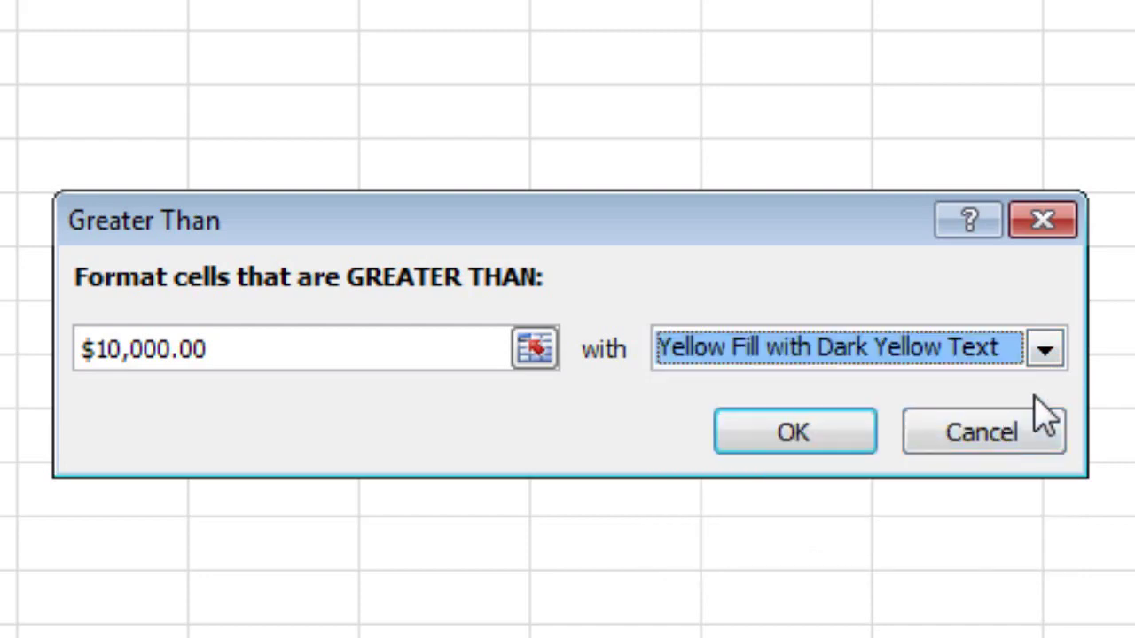
left_click(1046, 353)
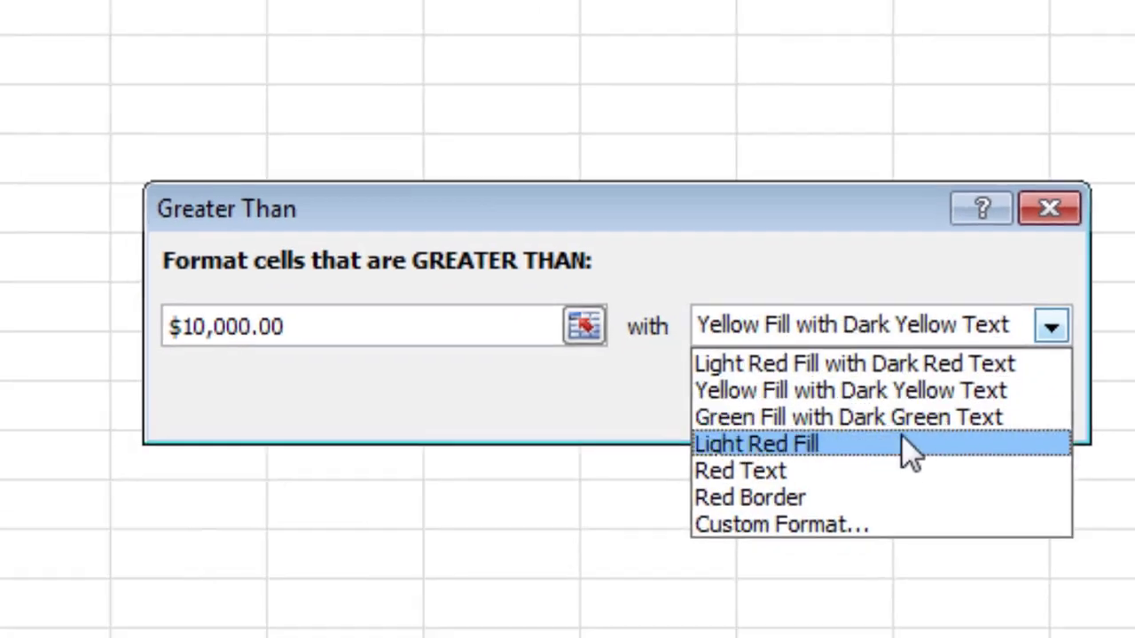
left_click(904, 477)
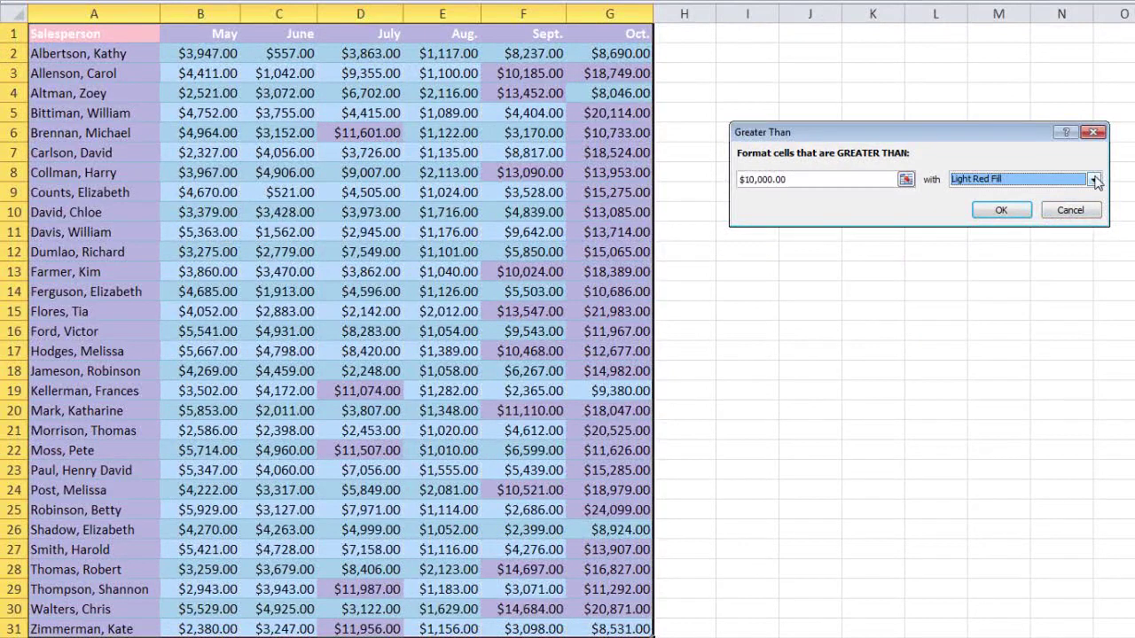
left_click(1096, 181)
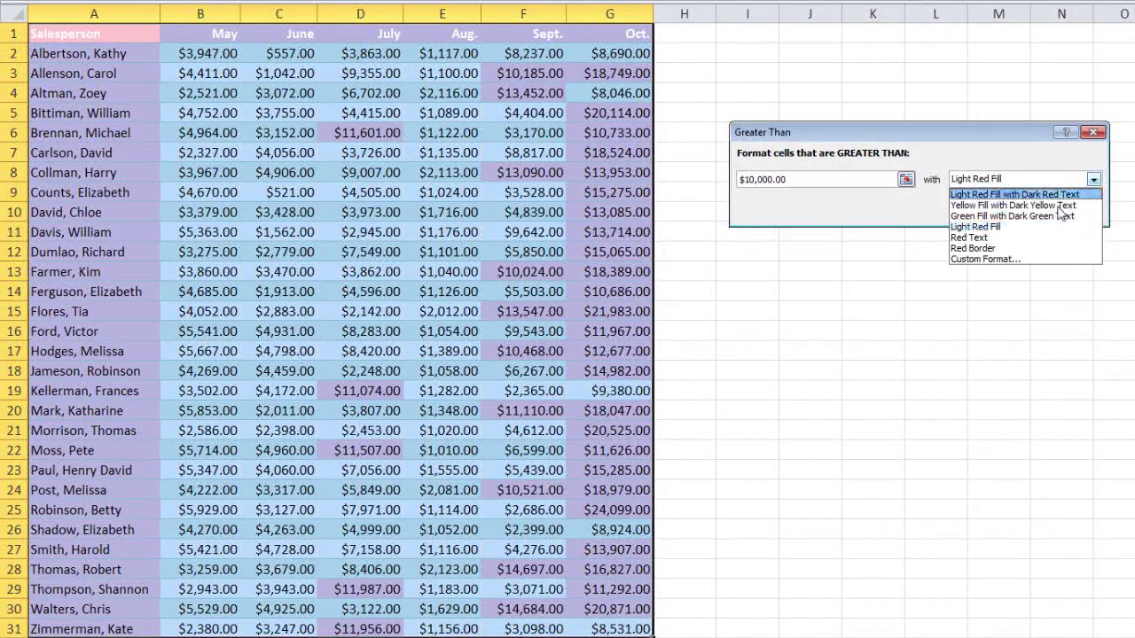
left_click(1002, 249)
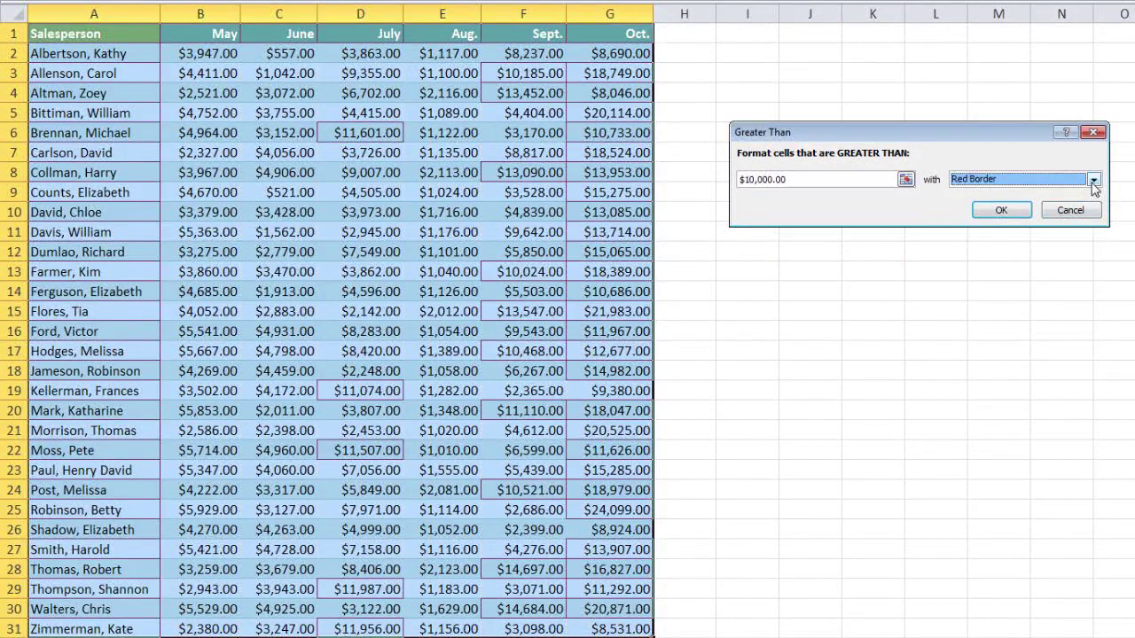
left_click(1096, 181)
left_click(1008, 217)
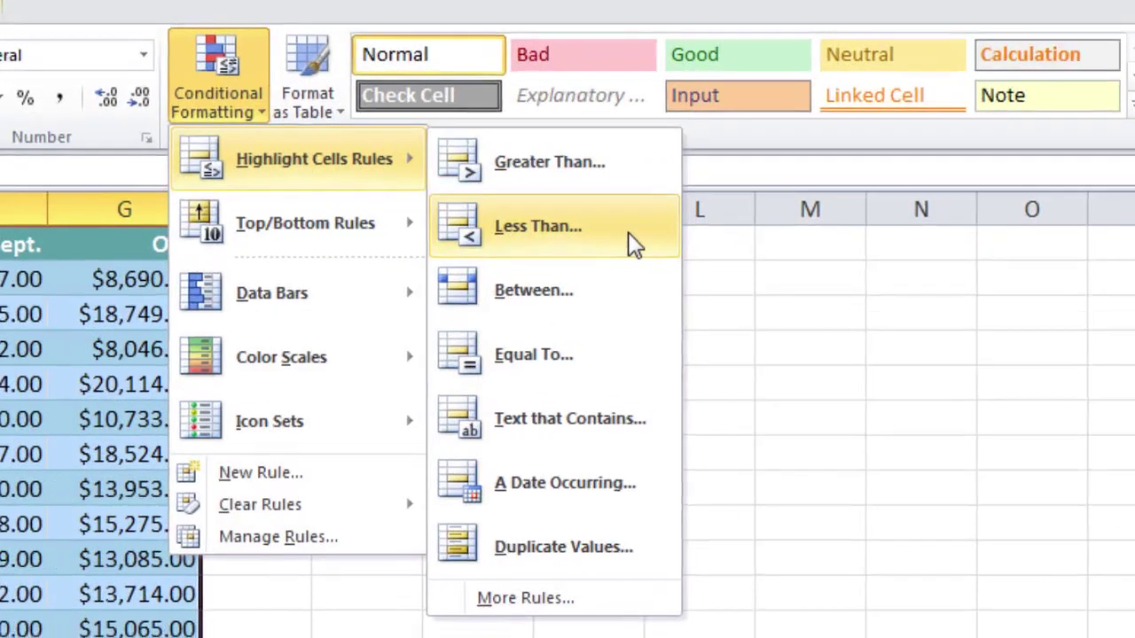
- Try a Less Than highlight rule on the sales table with a threshold of $14,010.00
left_click(645, 270)
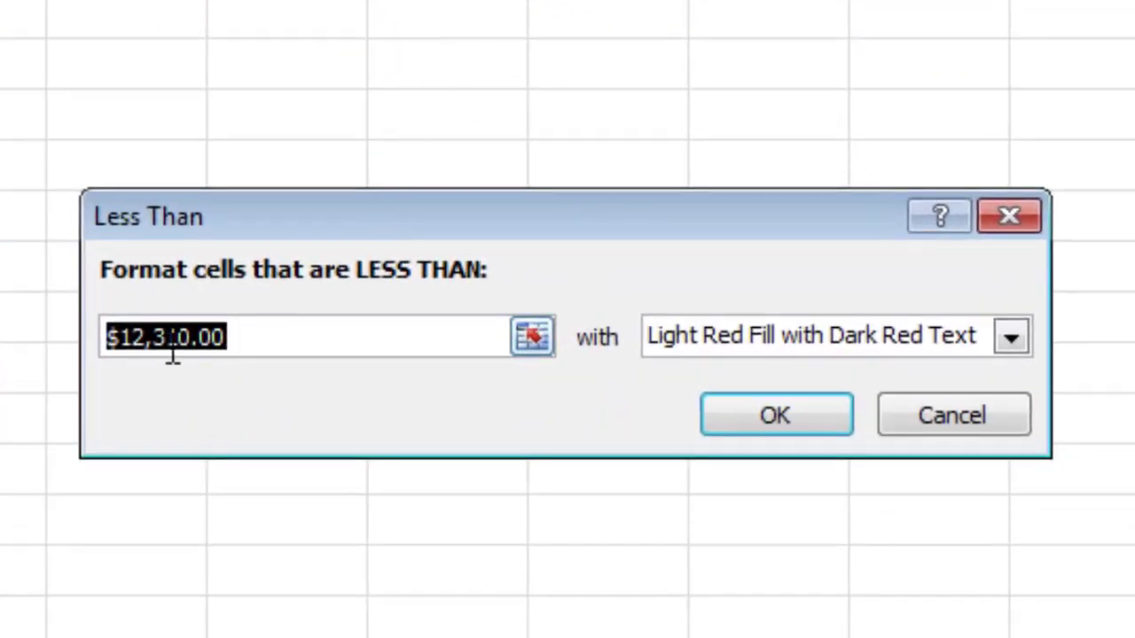
left_click_drag(147, 347, 128, 347)
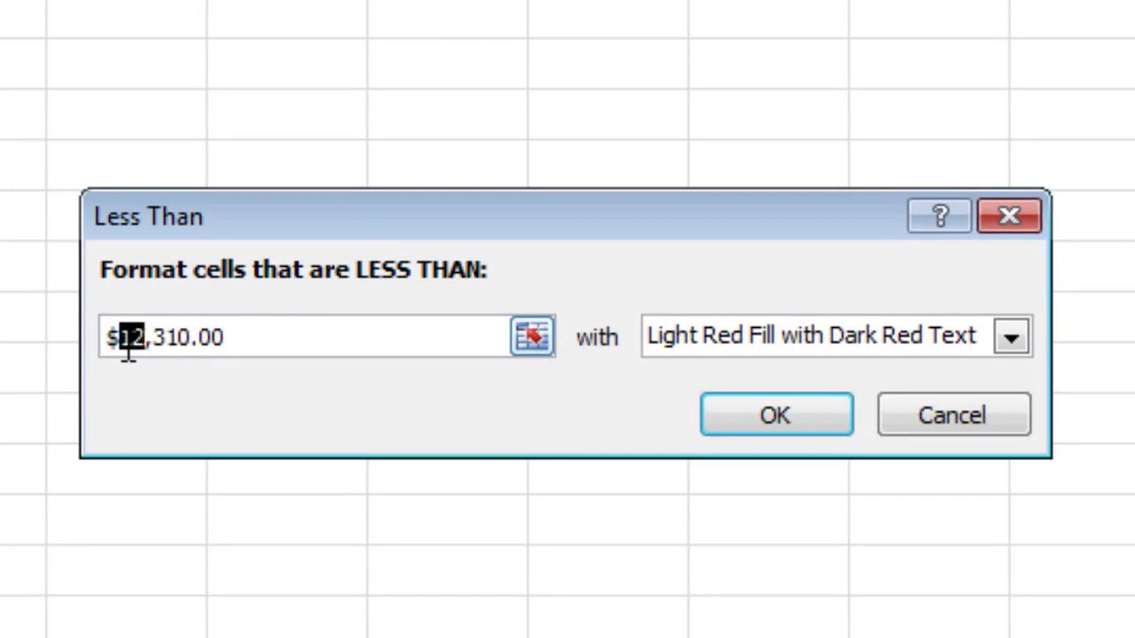
type("14")
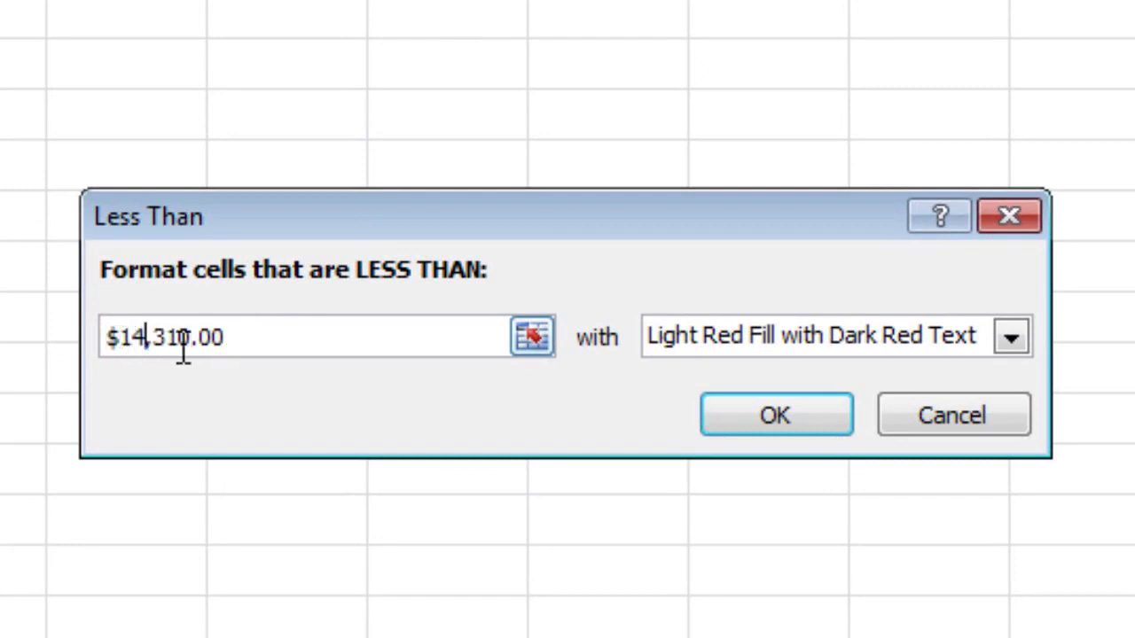
left_click_drag(153, 348, 162, 350)
type("0")
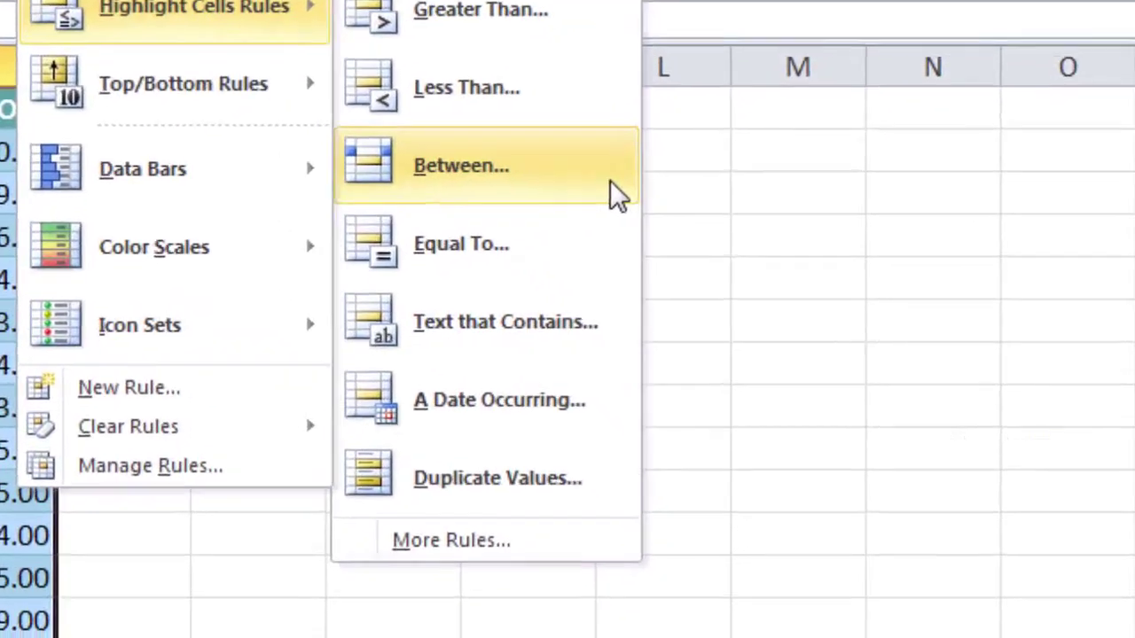
- Try a Between highlight rule with a lower limit of $3,416.00 and select the upper limit's thousands for editing
left_click(673, 342)
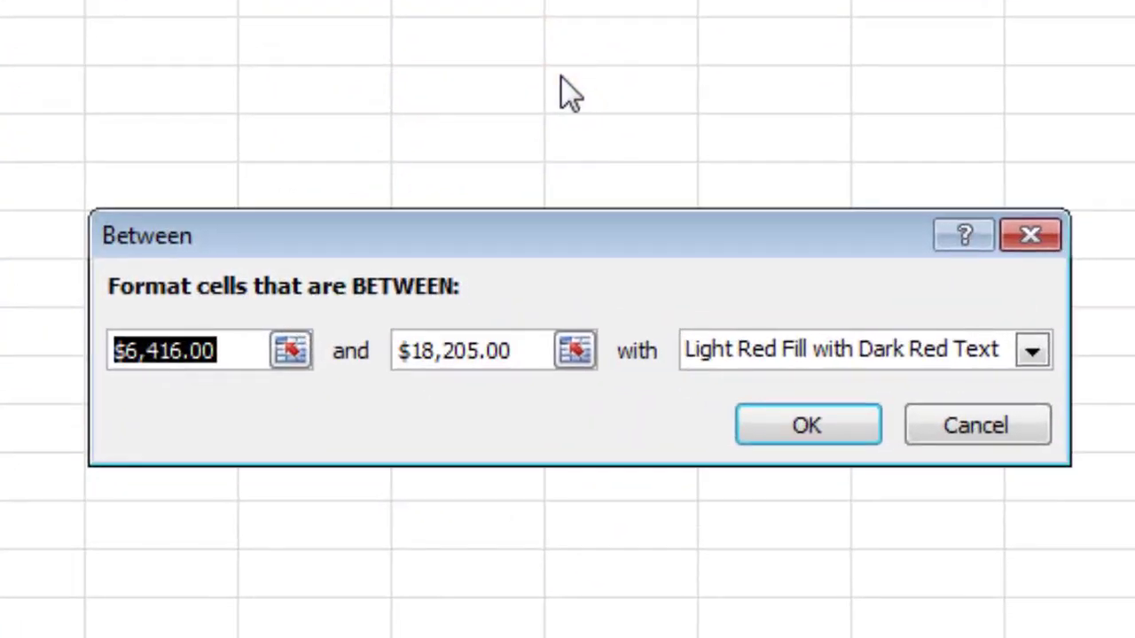
left_click_drag(137, 358, 130, 358)
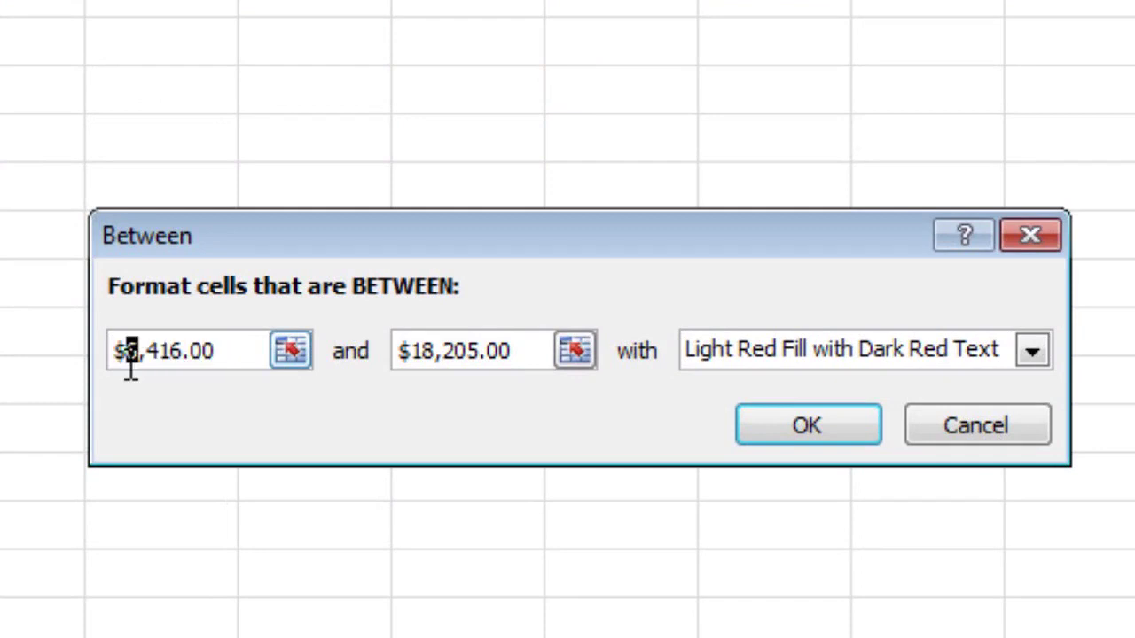
type("3")
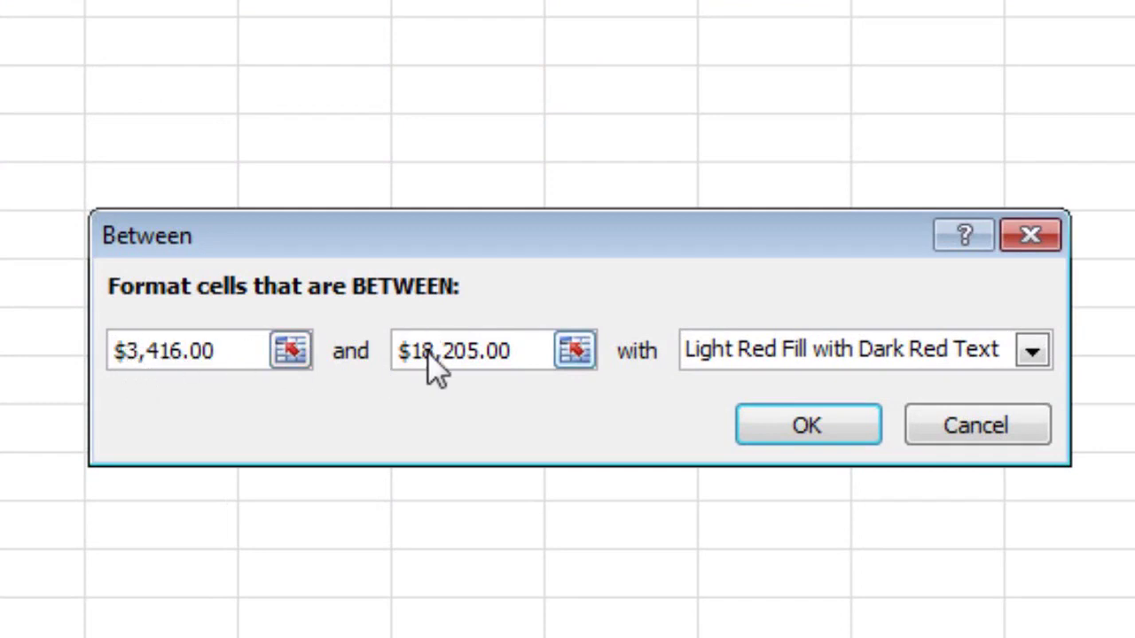
left_click_drag(423, 356, 415, 358)
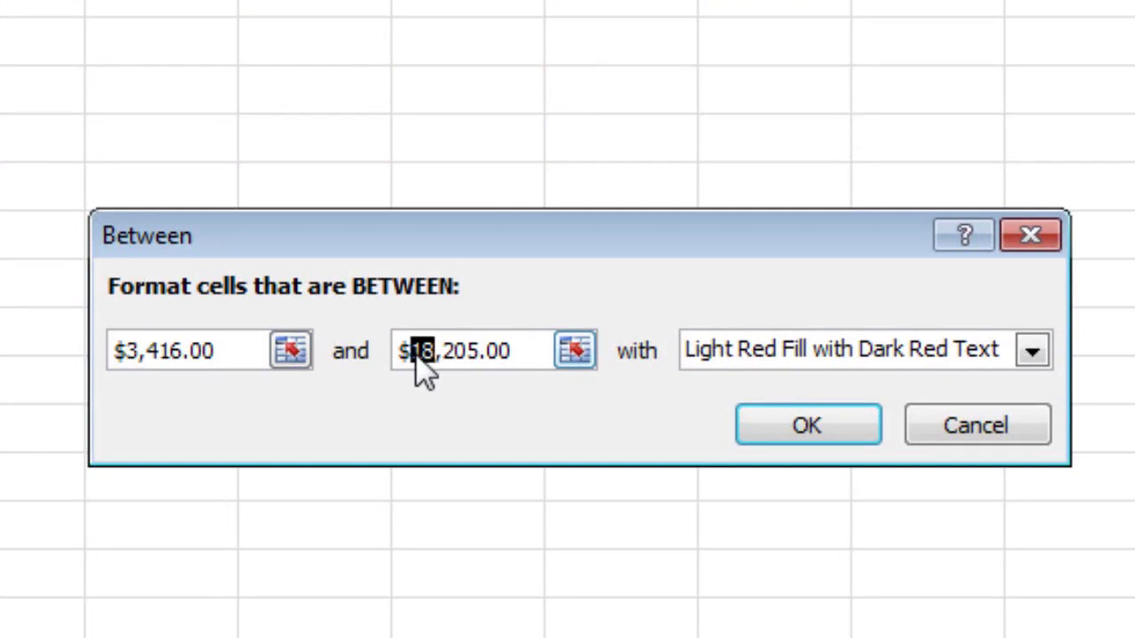
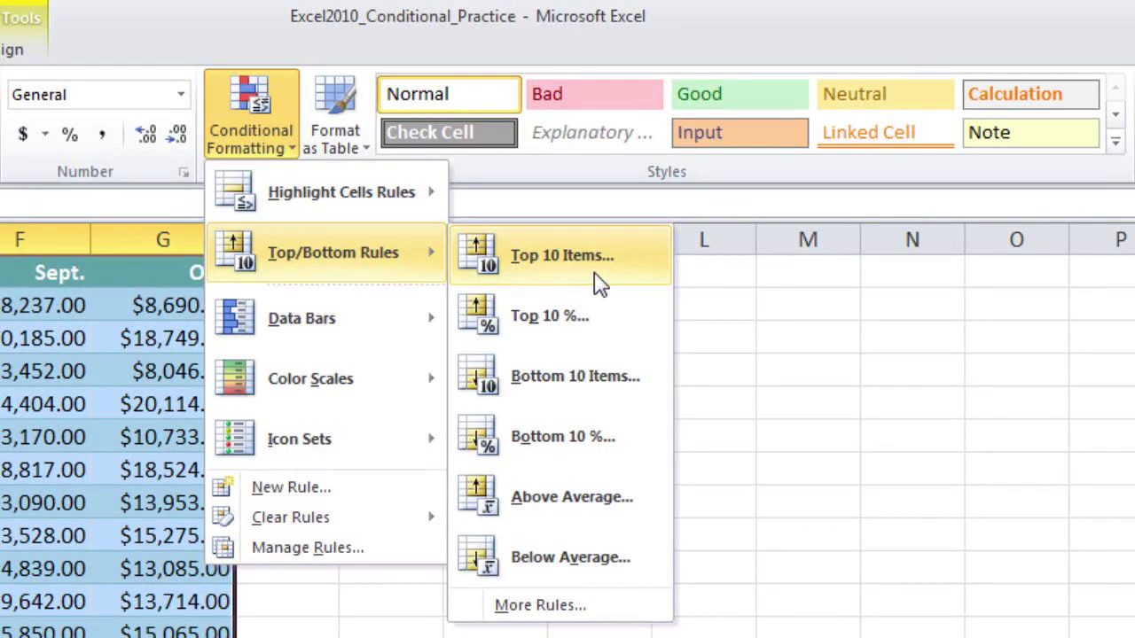
- Try a Top 10 Items rule on the sales table with the number of ranked cells set to 12
left_click(600, 284)
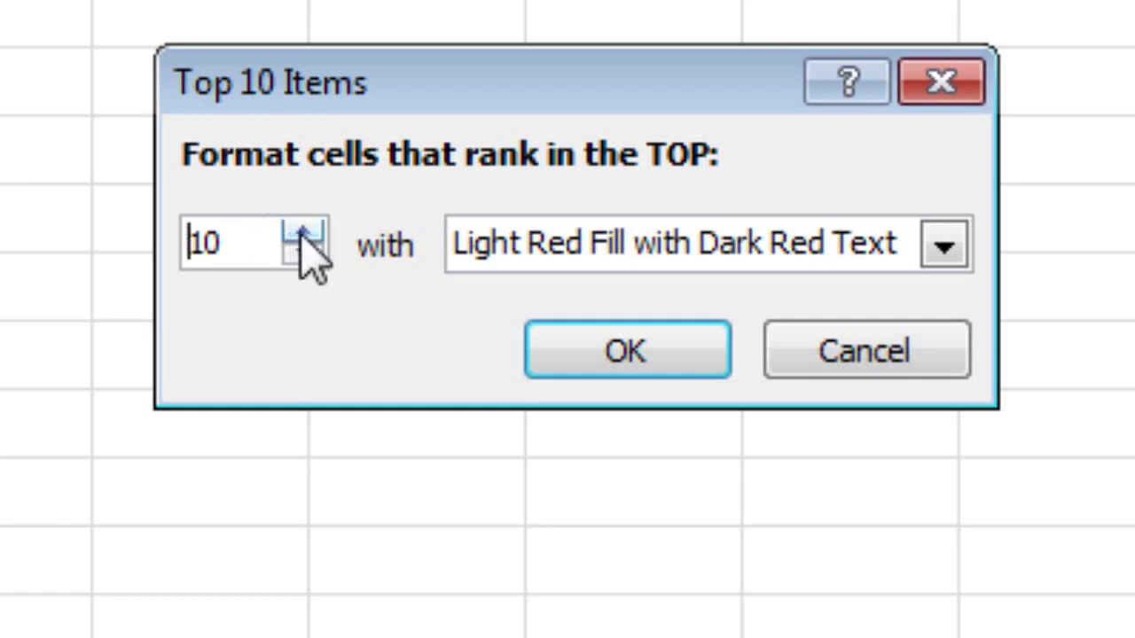
left_click_drag(232, 255, 164, 253)
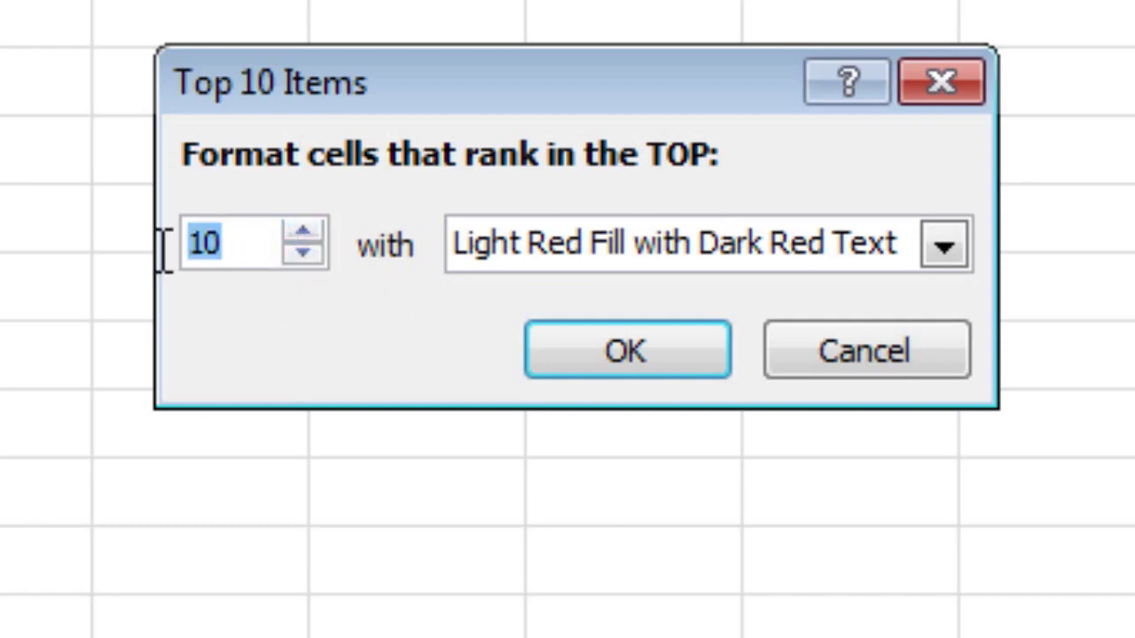
type("5")
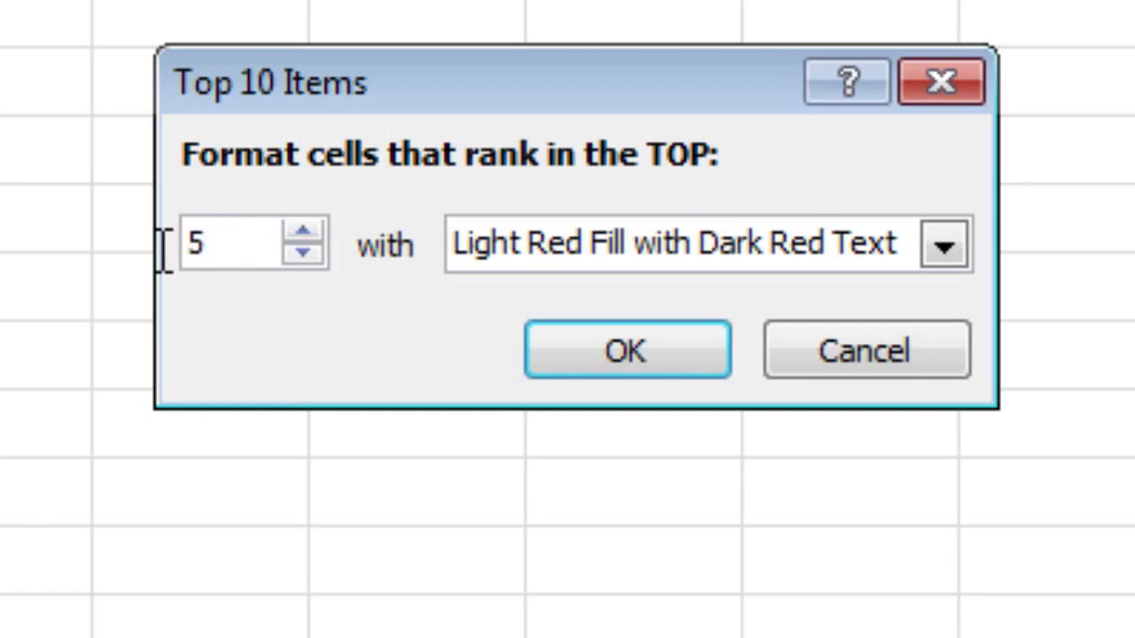
key("BackSpace")
type("12")
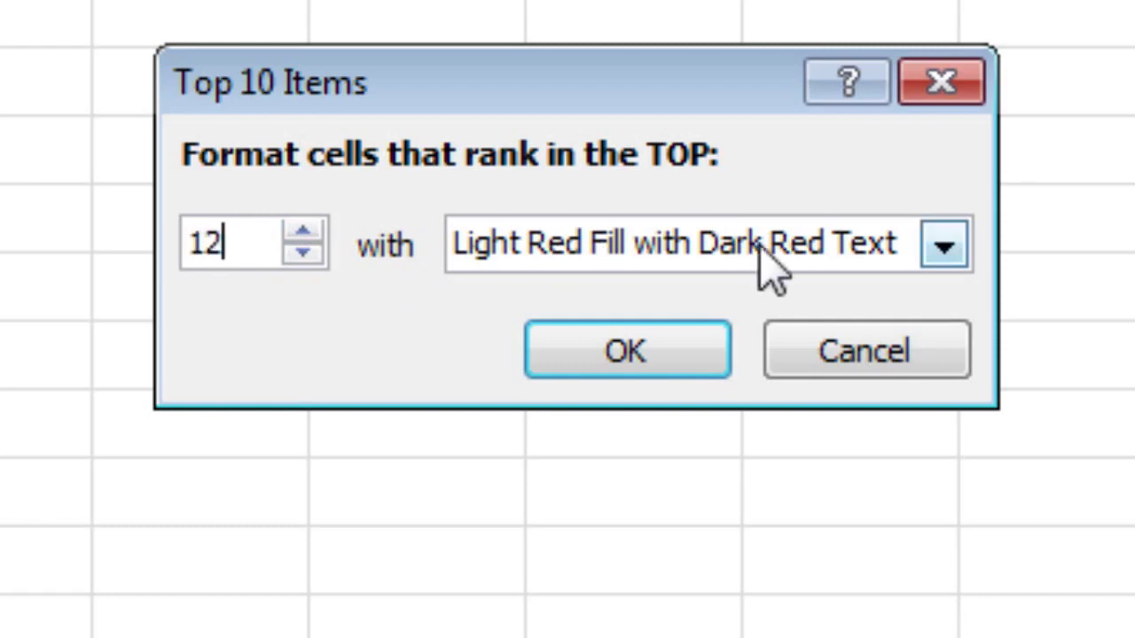
- Preview the Top 10 Items rule with Light Red Fill, Yellow Fill with Dark Yellow Text and Green Fill with Dark Green Text
left_click(944, 251)
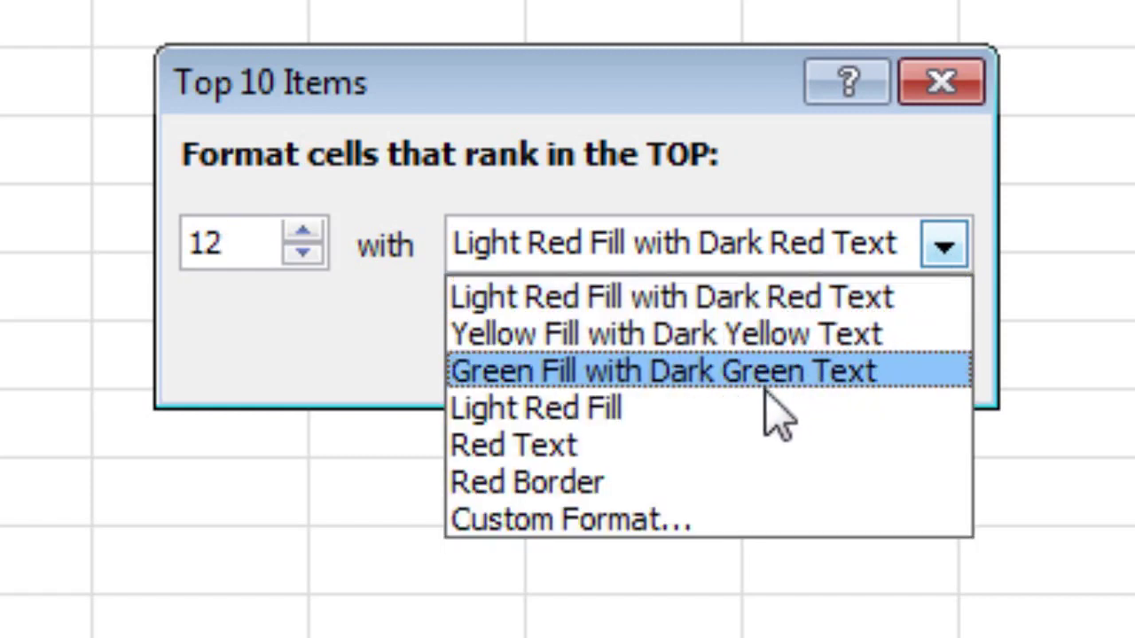
left_click(727, 411)
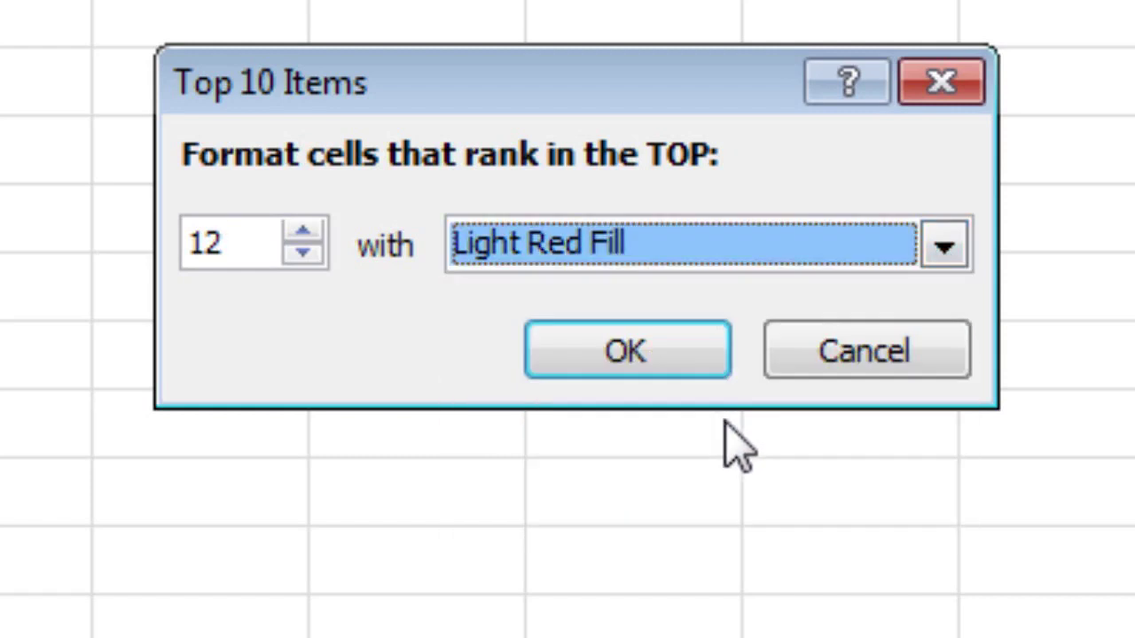
left_click(944, 249)
left_click(773, 337)
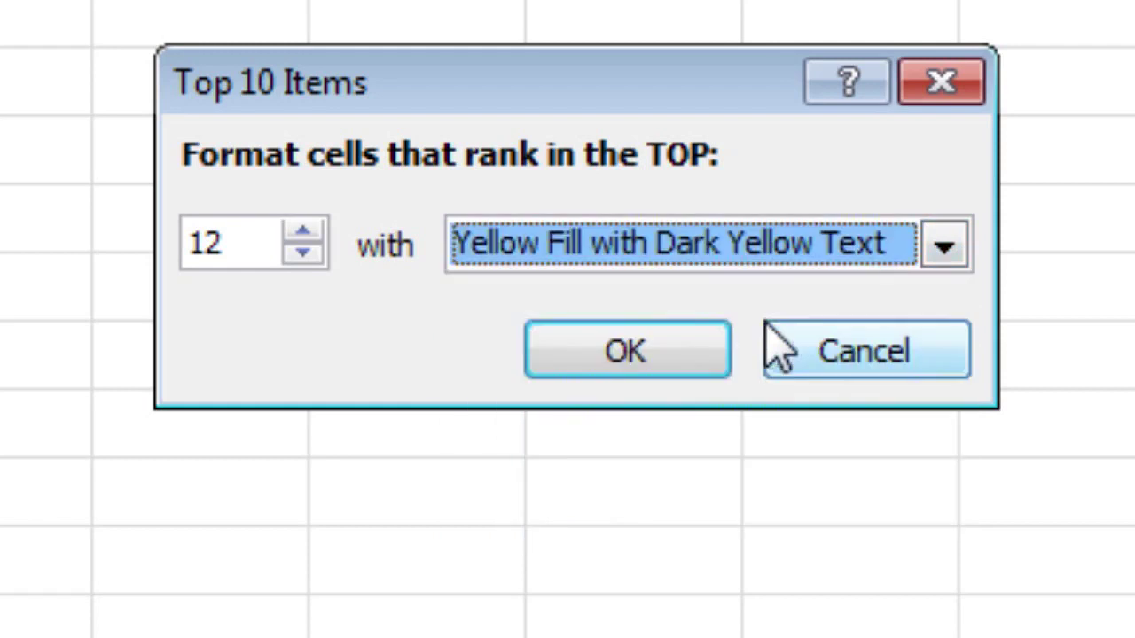
left_click(945, 251)
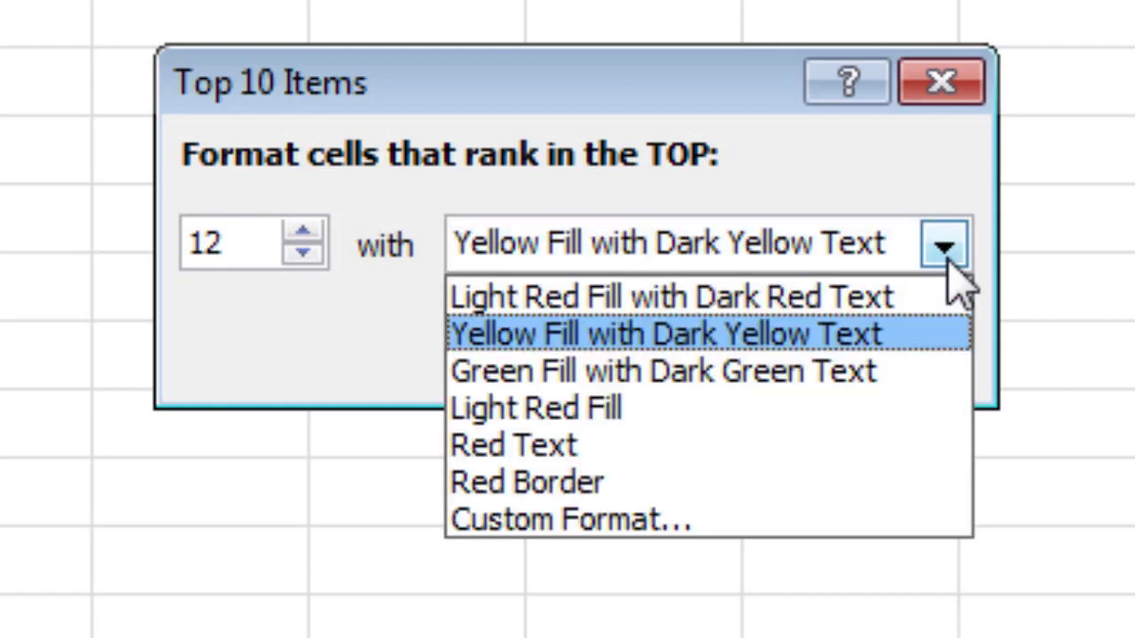
left_click(823, 372)
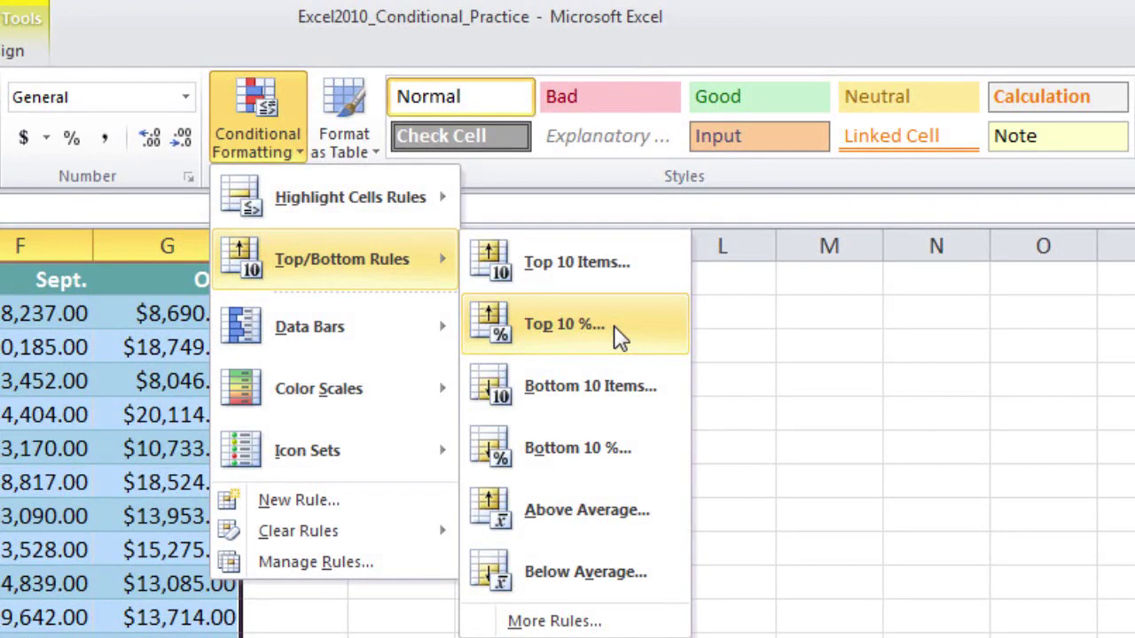
- Try the Top 10 %, Bottom 10 Items and Bottom 10 % rules on the sales table
left_click(621, 337)
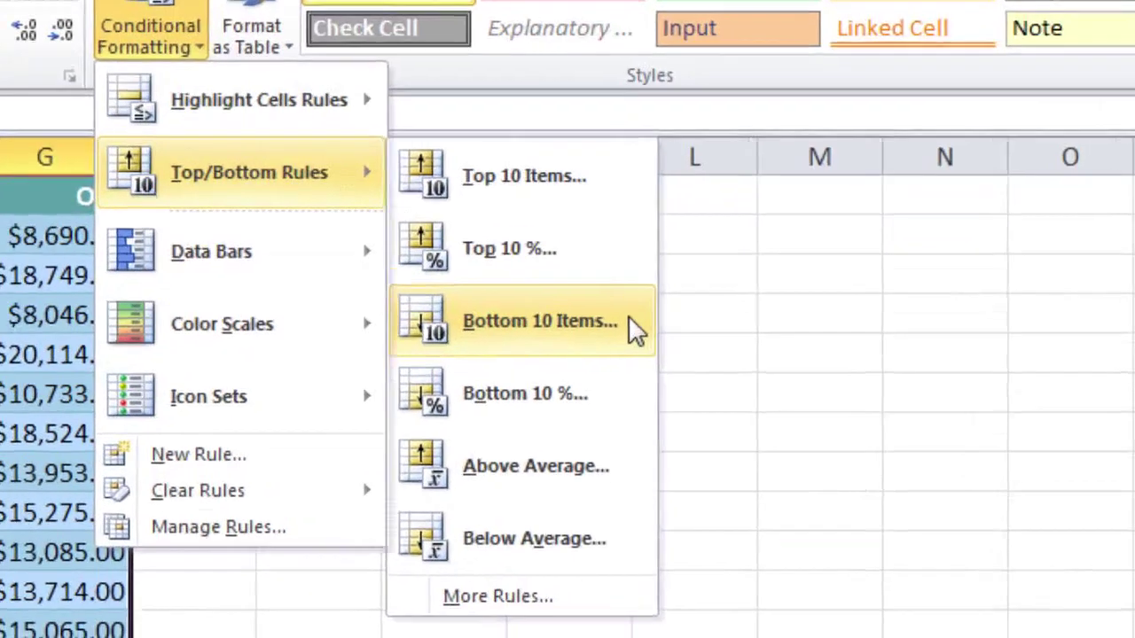
left_click(663, 389)
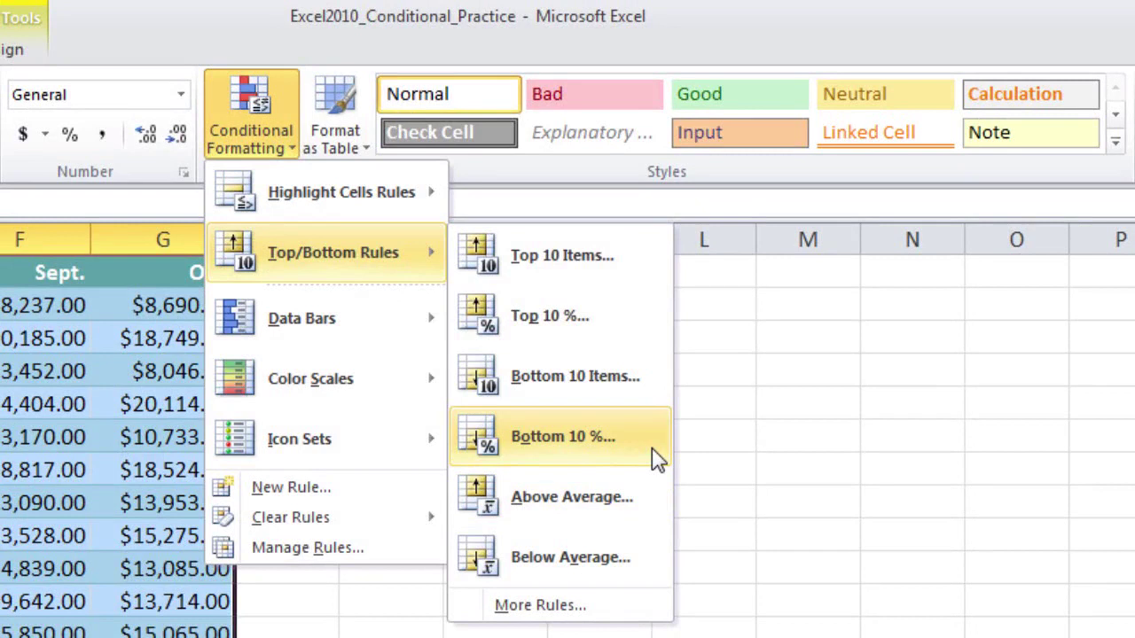
left_click(653, 452)
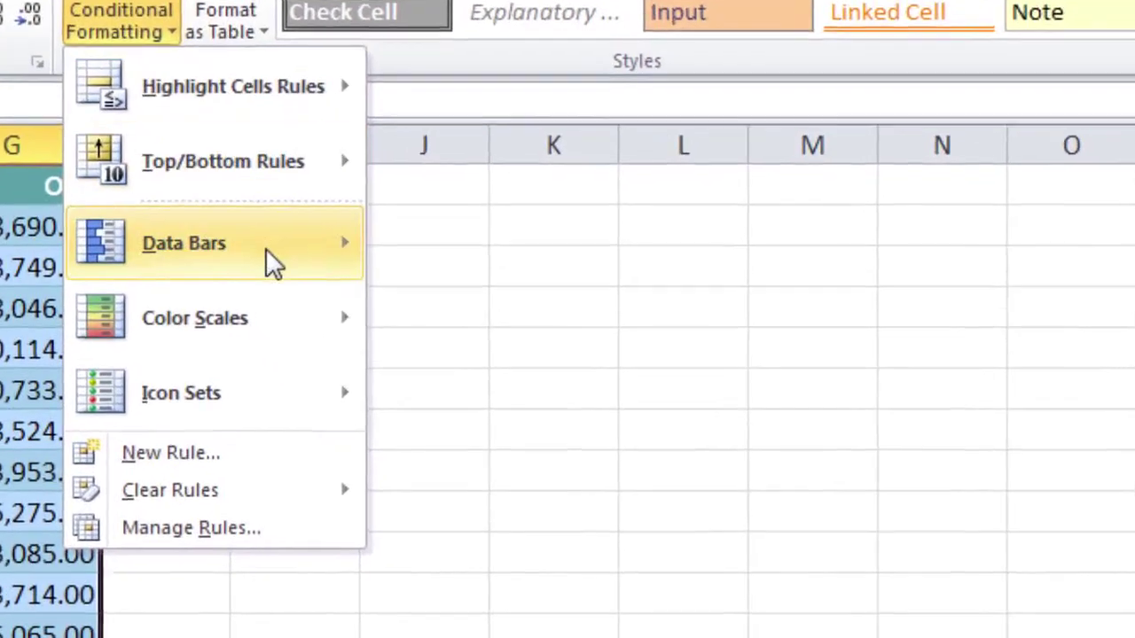
- Look over the Data Bars, Color Scales and Icon Sets available for conditional formatting
mouse_move(368, 326)
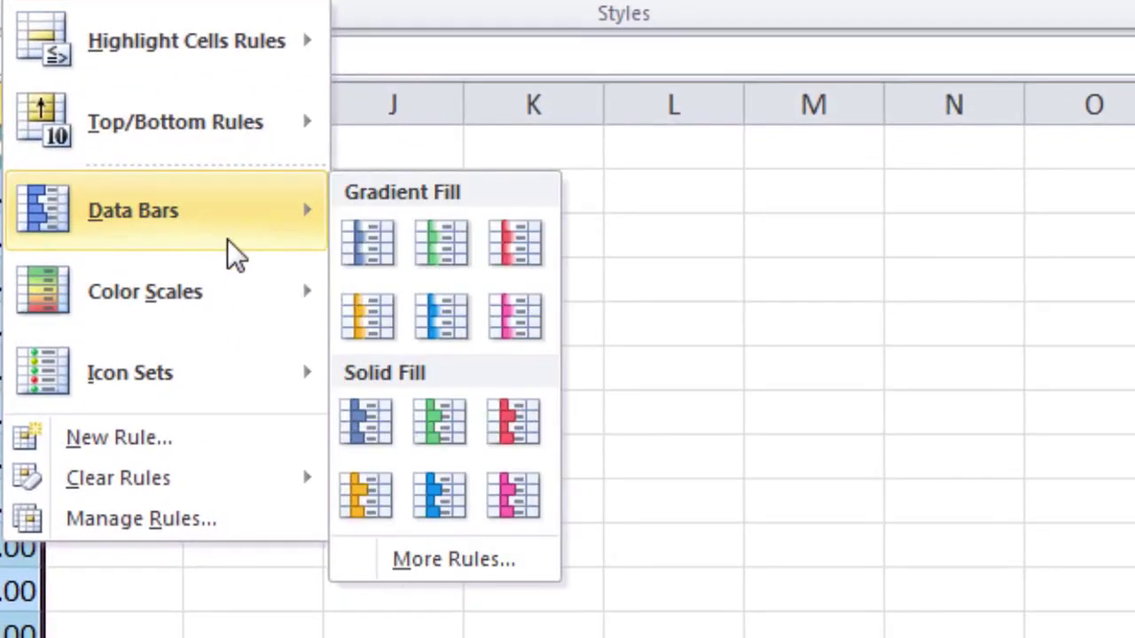
mouse_move(240, 368)
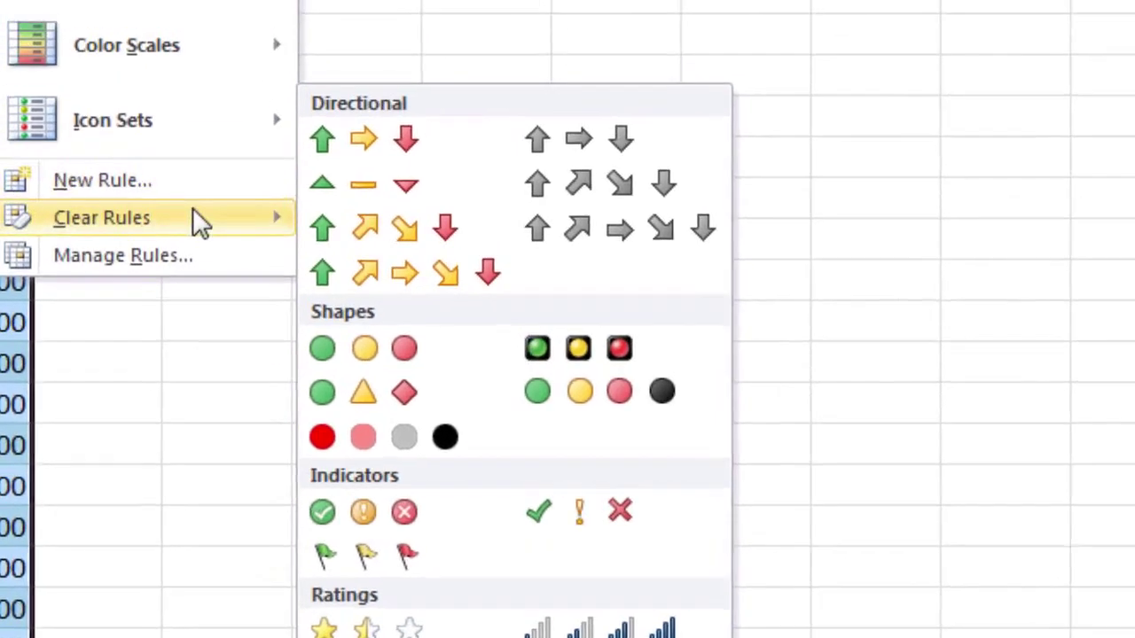
mouse_move(175, 122)
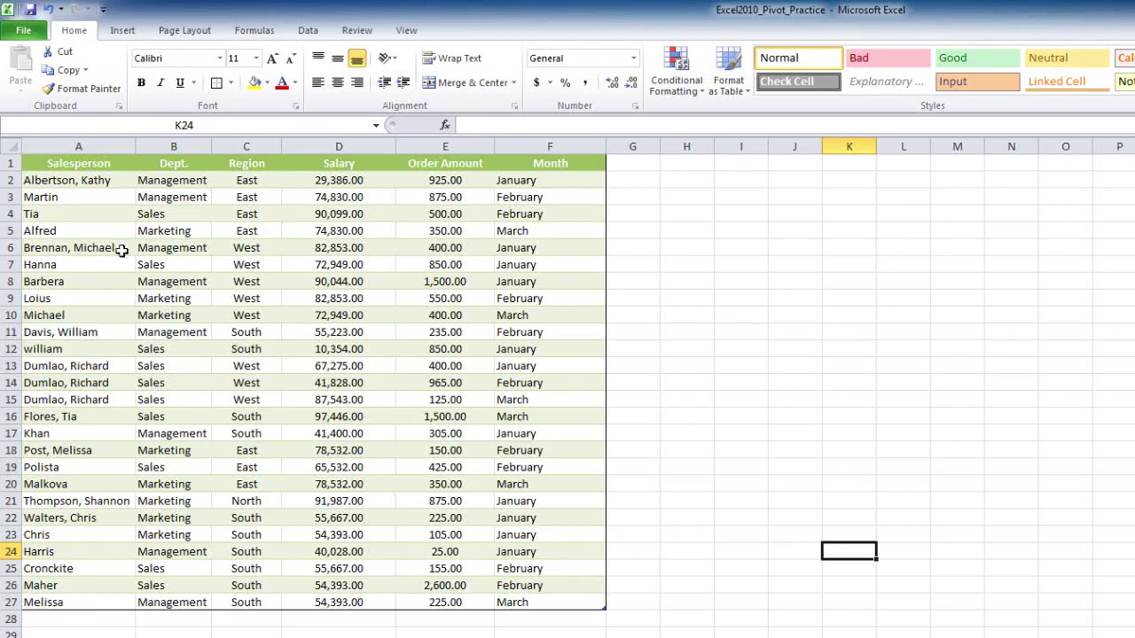
- Create a PivotTable from the salesperson table in A1:F27 and place it on a new worksheet
left_click(120, 32)
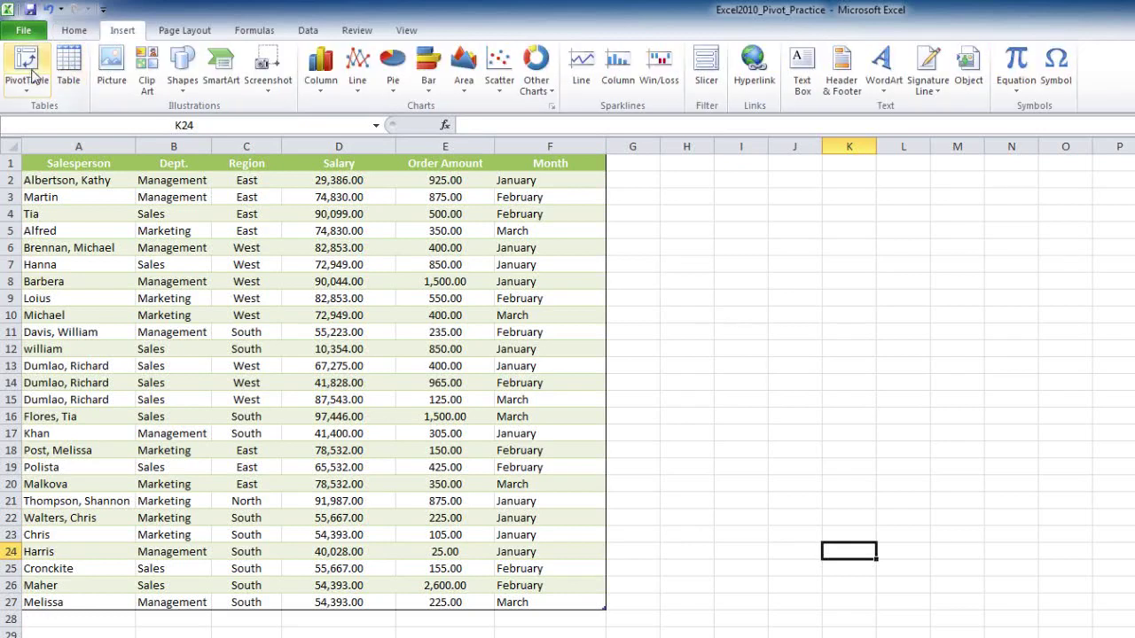
left_click(27, 164)
left_click(44, 165)
left_click_drag(45, 165, 571, 606)
left_click(27, 64)
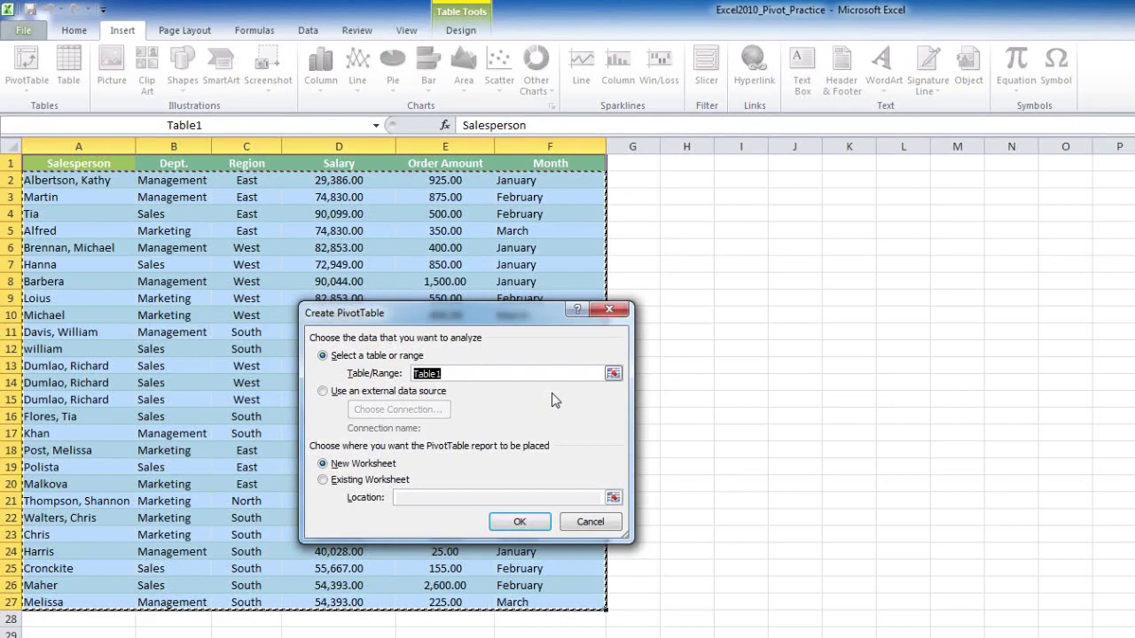
left_click(368, 480)
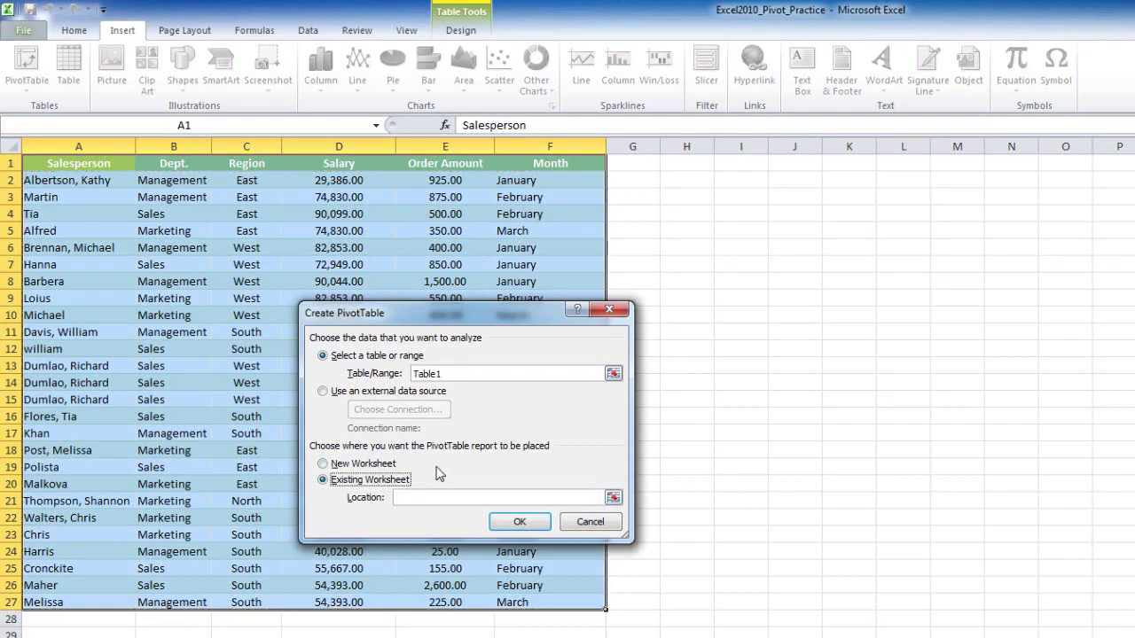
left_click(375, 466)
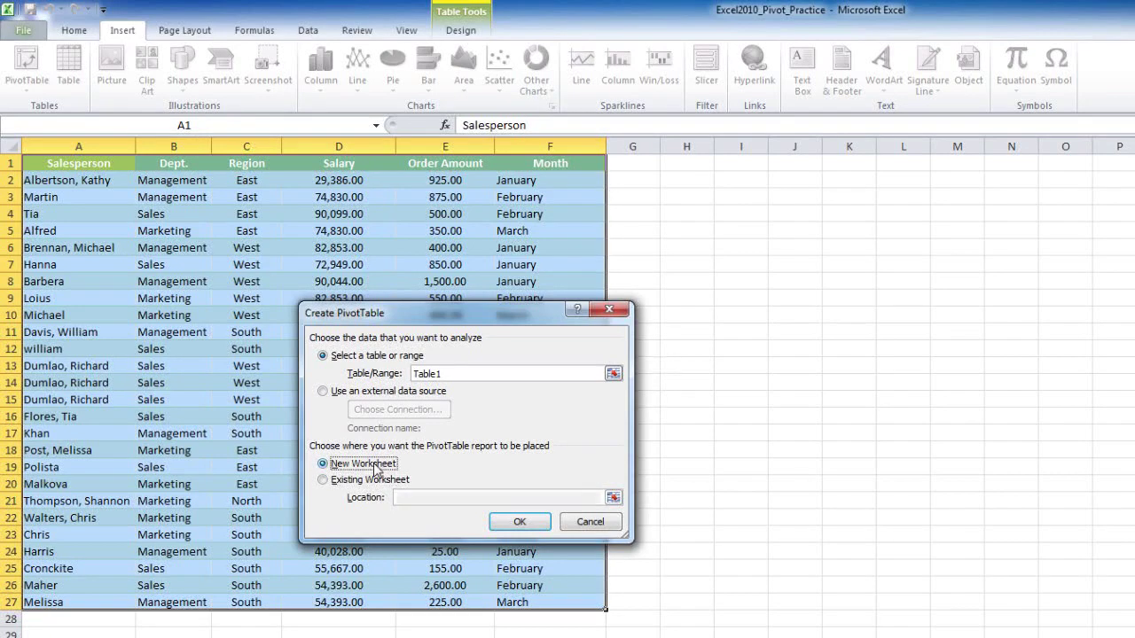
left_click(538, 527)
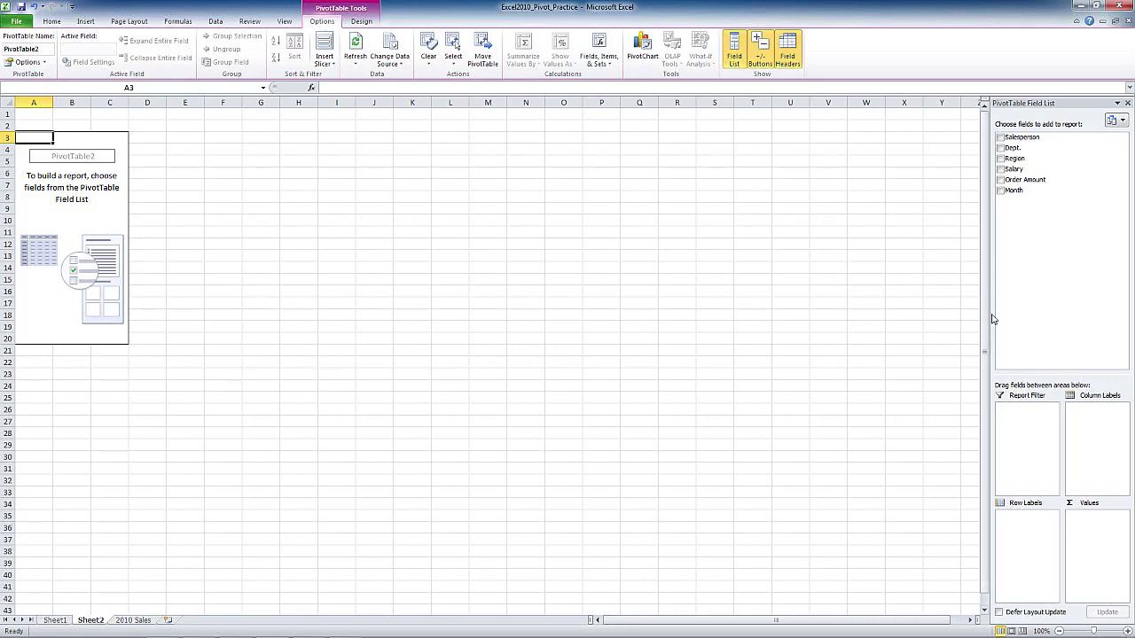
- Widen the PivotTable Field List and add the Dept. and Salary fields to the report
left_click_drag(992, 320, 471, 325)
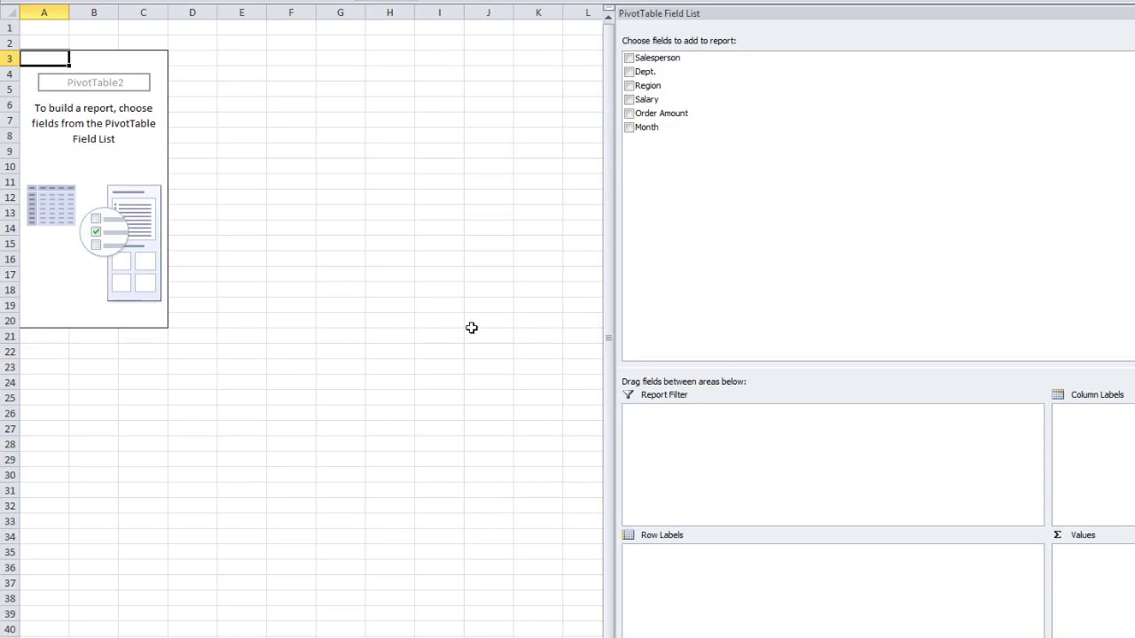
left_click(628, 72)
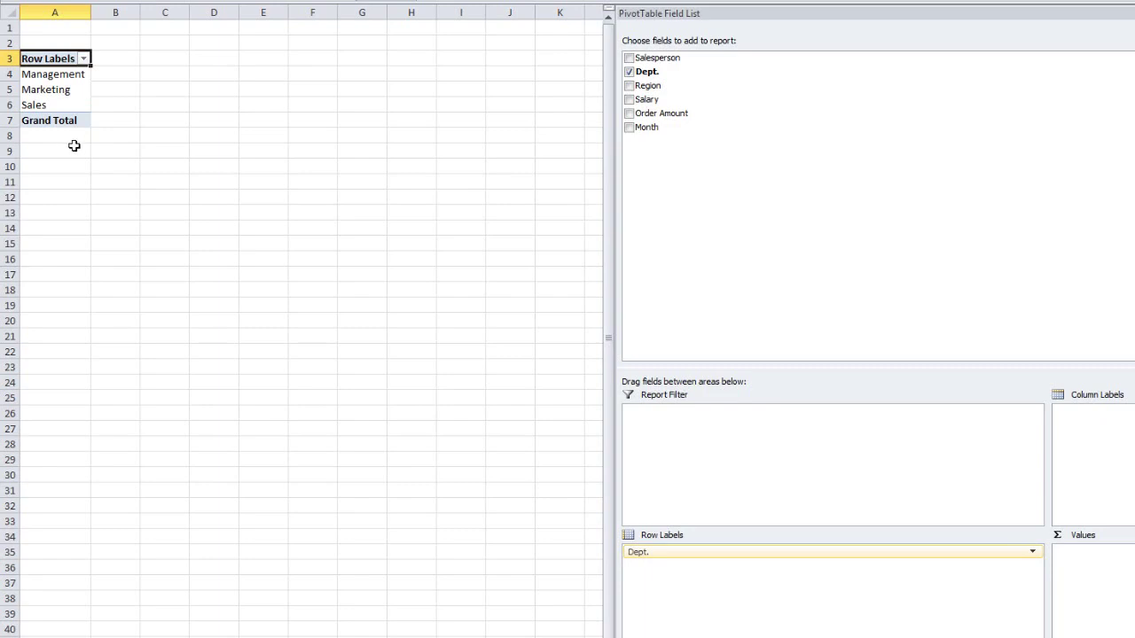
left_click(628, 99)
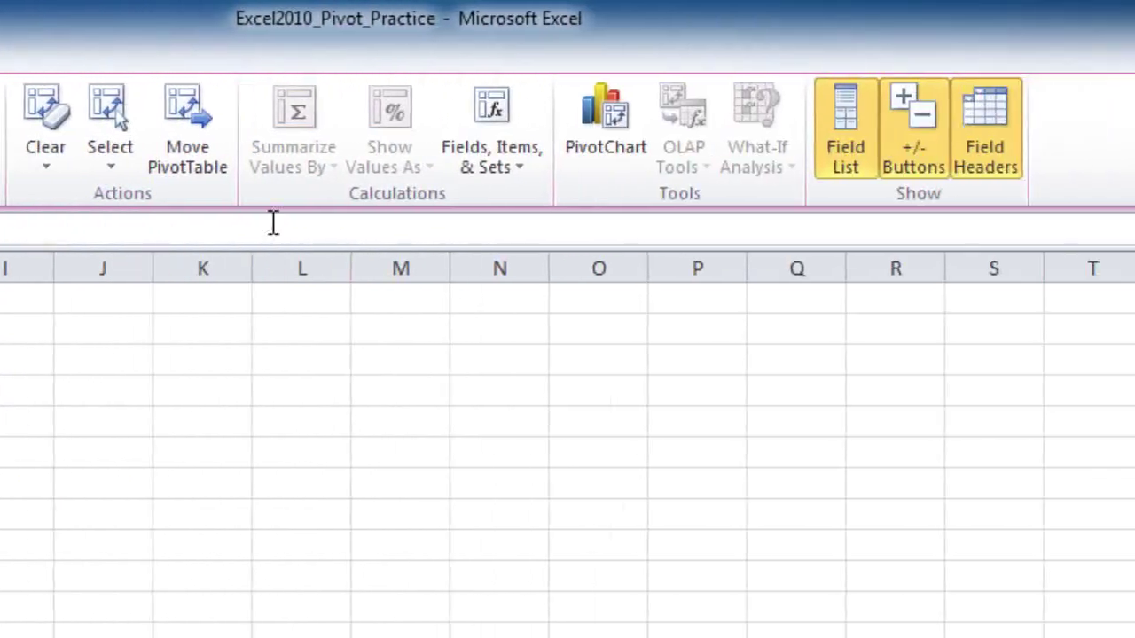
- Insert a clustered column PivotChart of the order amounts and position it just below the PivotTable
left_click(573, 149)
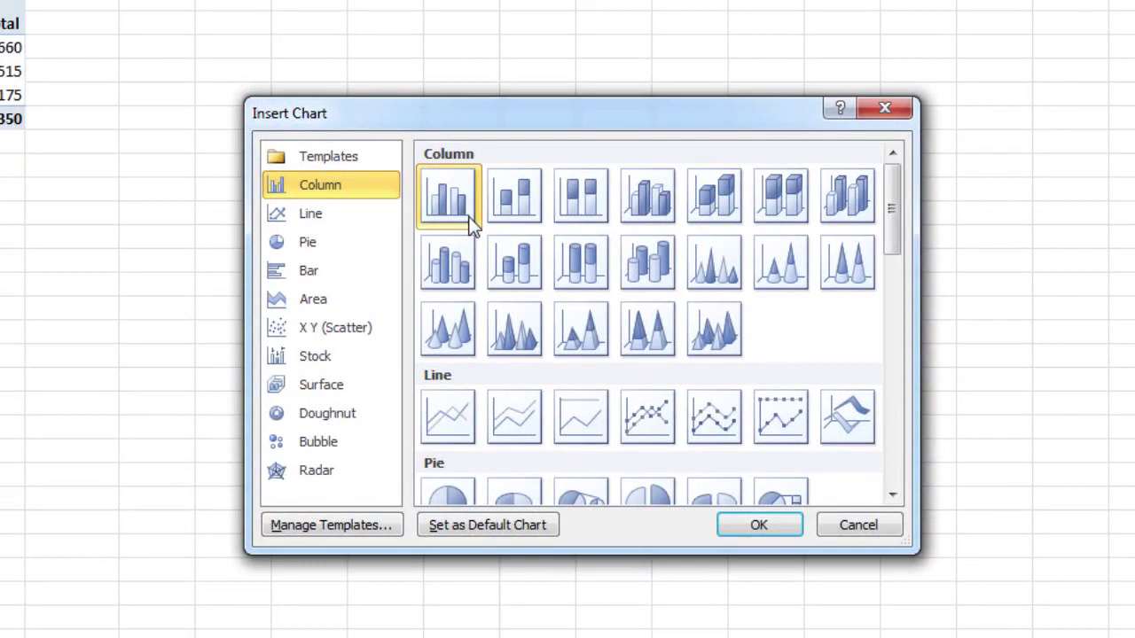
left_click(753, 525)
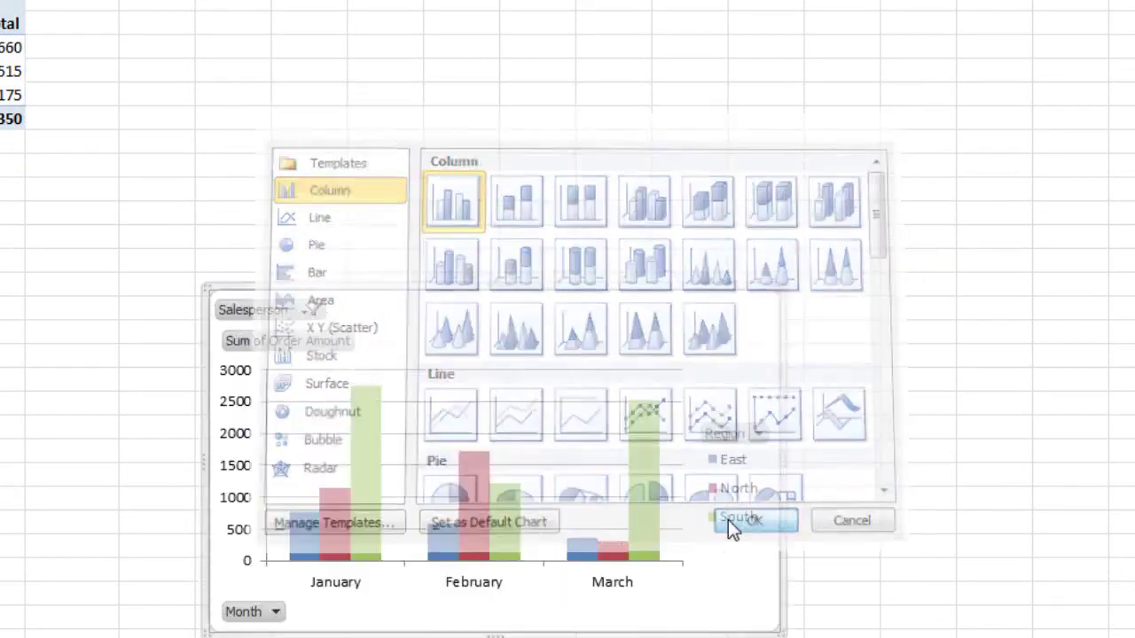
left_click_drag(518, 333, 297, 294)
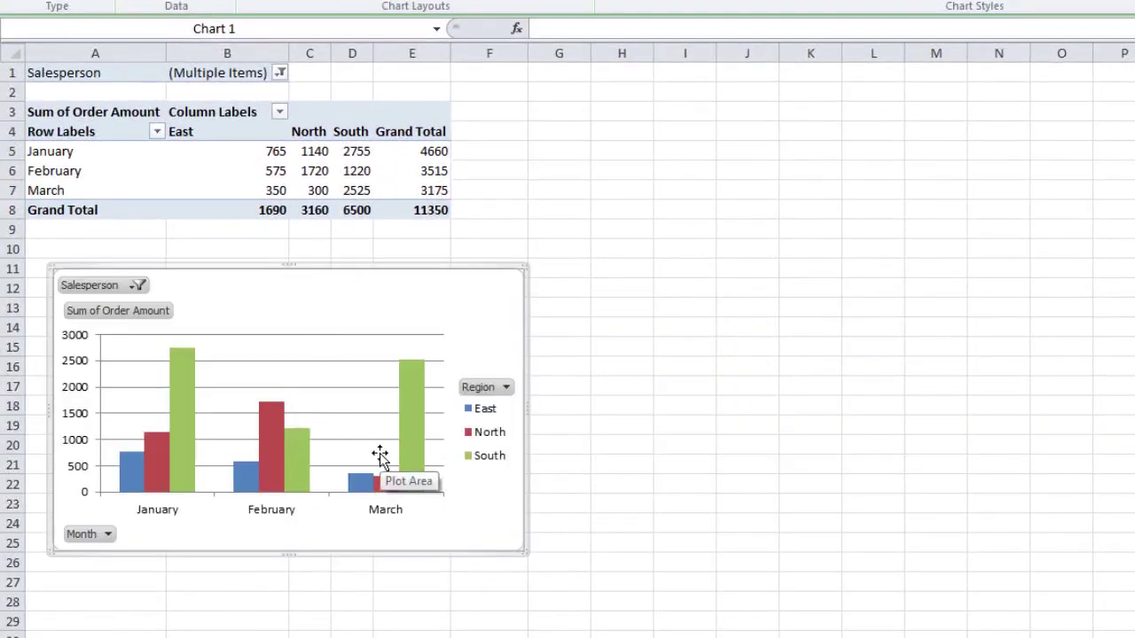